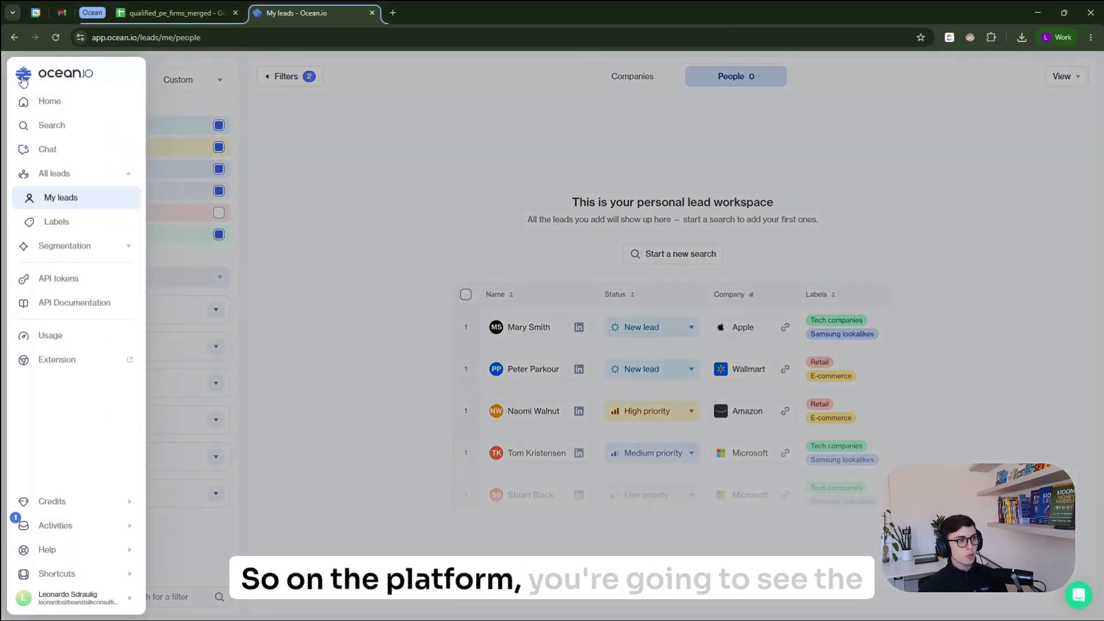
- Go from the home page to the search page, reload it and choose to wait for the unresponsive page
click(81, 101)
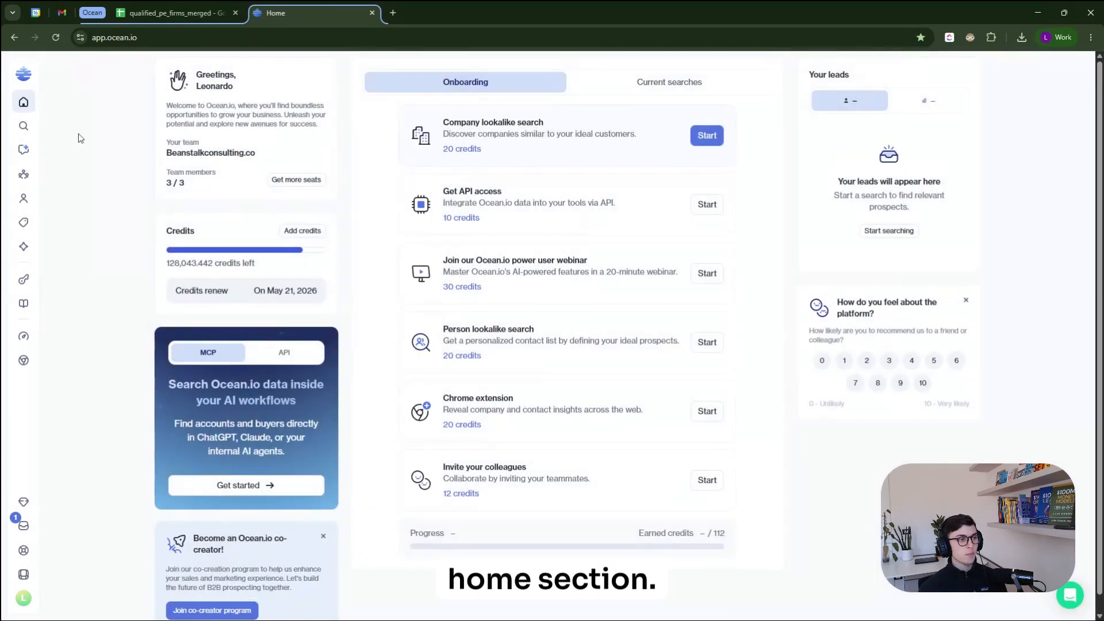
mouse_move(45, 126)
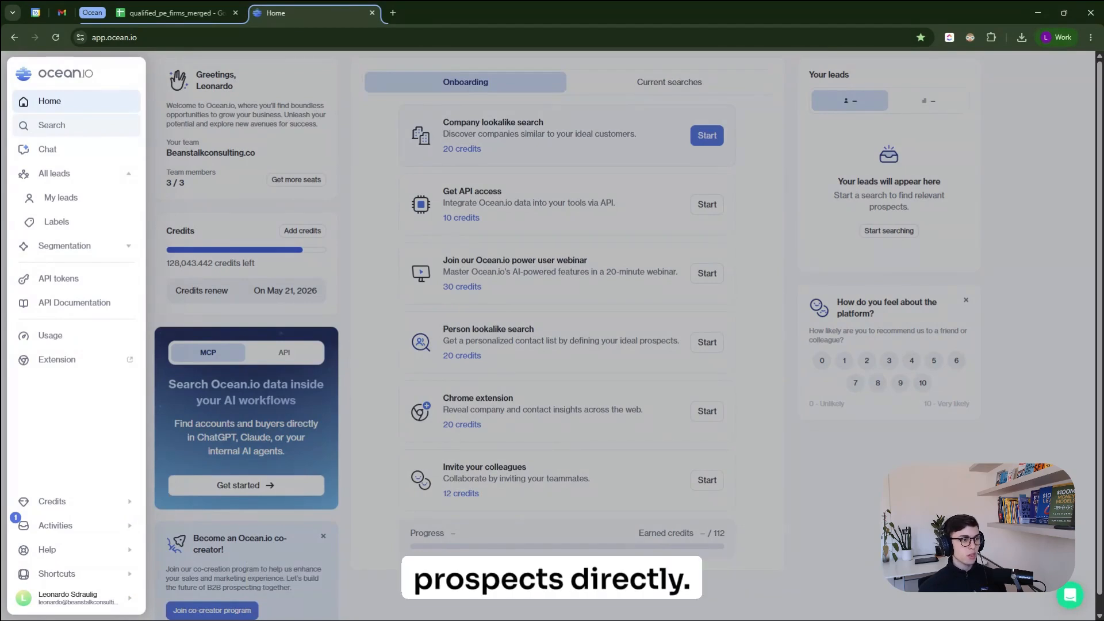
click(52, 128)
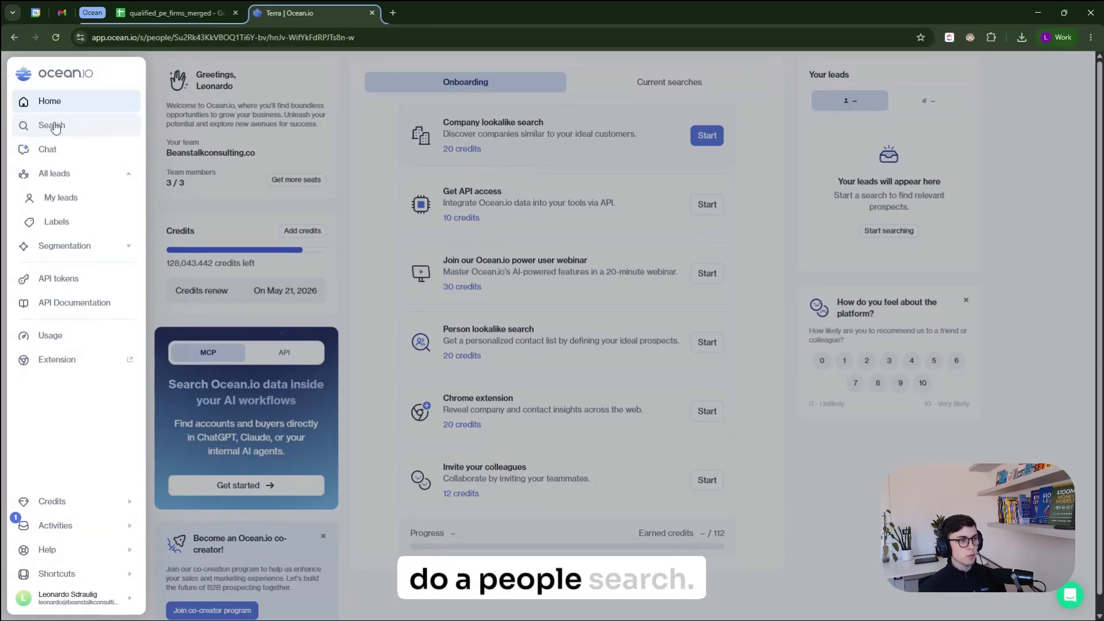
click(56, 37)
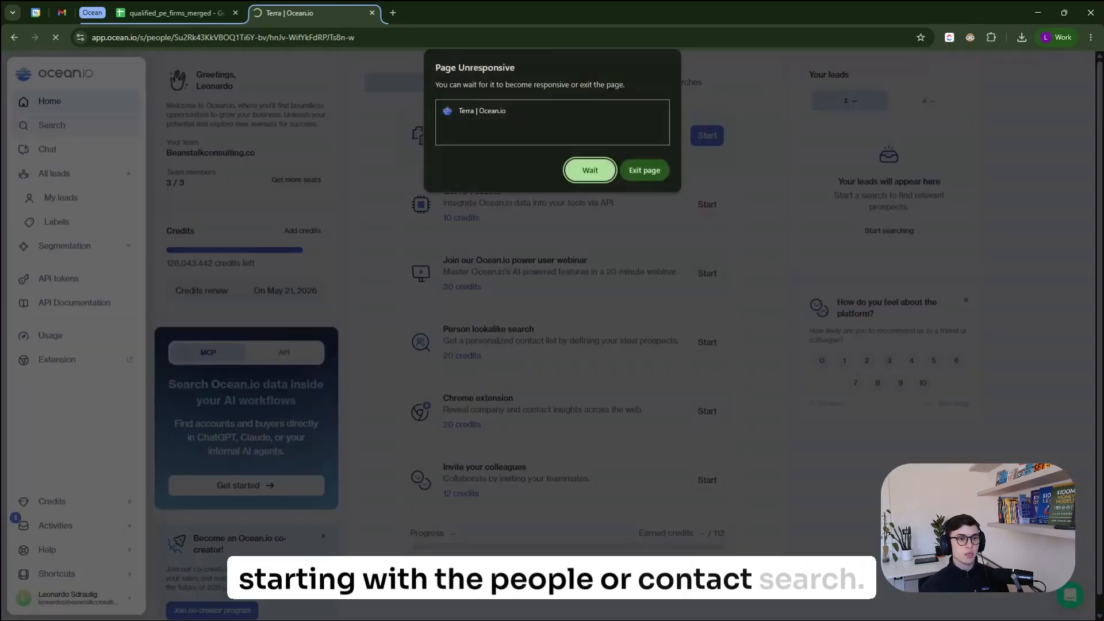
click(587, 171)
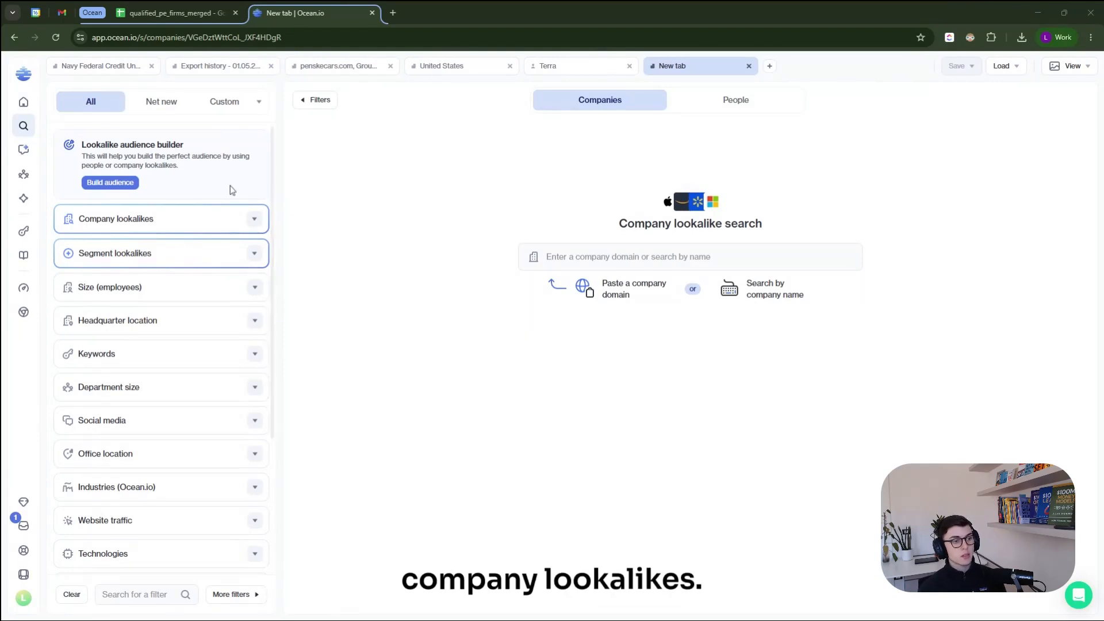
- Run a company lookalike search for kkr.com, blackstone.com, carlyle.com, apolloglobal.com, warburgnc.com, bain.com, advent.com, helmanfriedman.com and silverlakelp.com
click(254, 220)
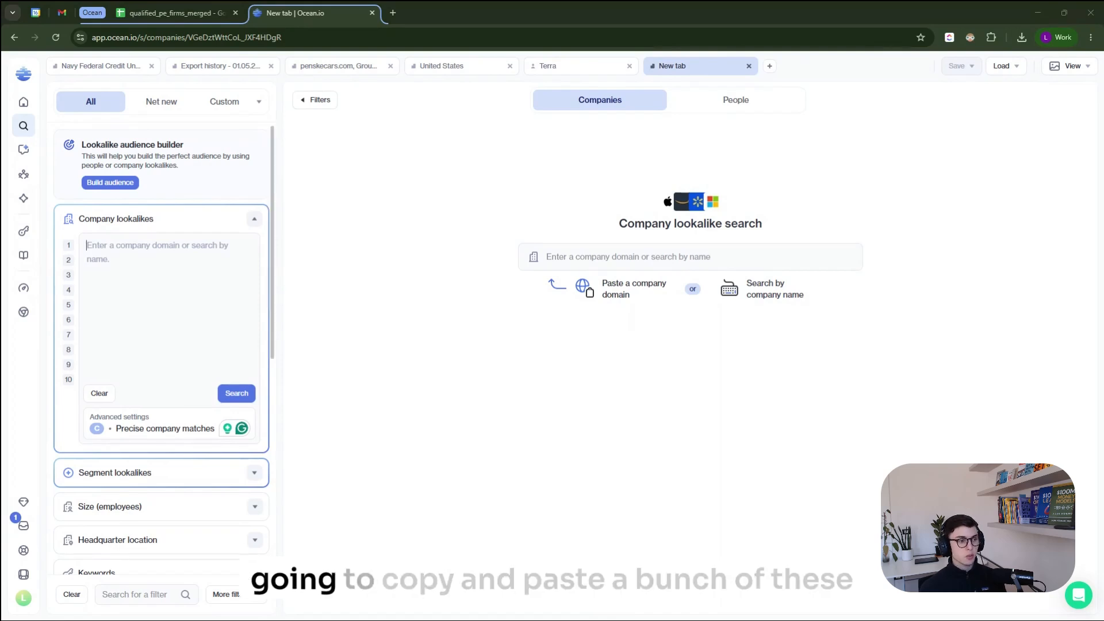
text(kkr.com)
click(138, 267)
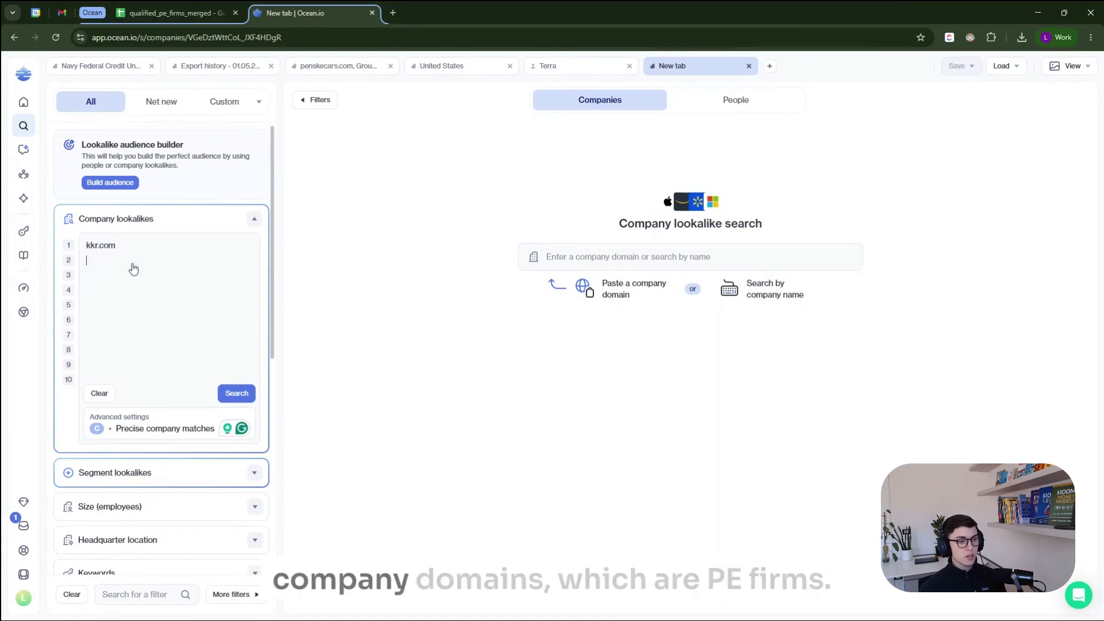
click(109, 355)
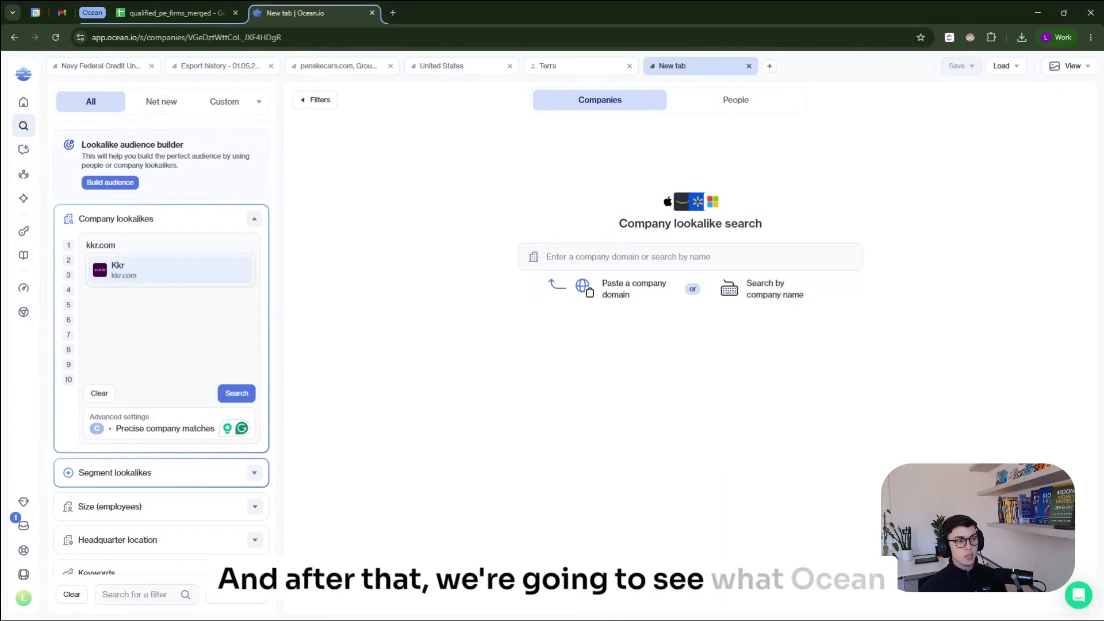
key(Return)
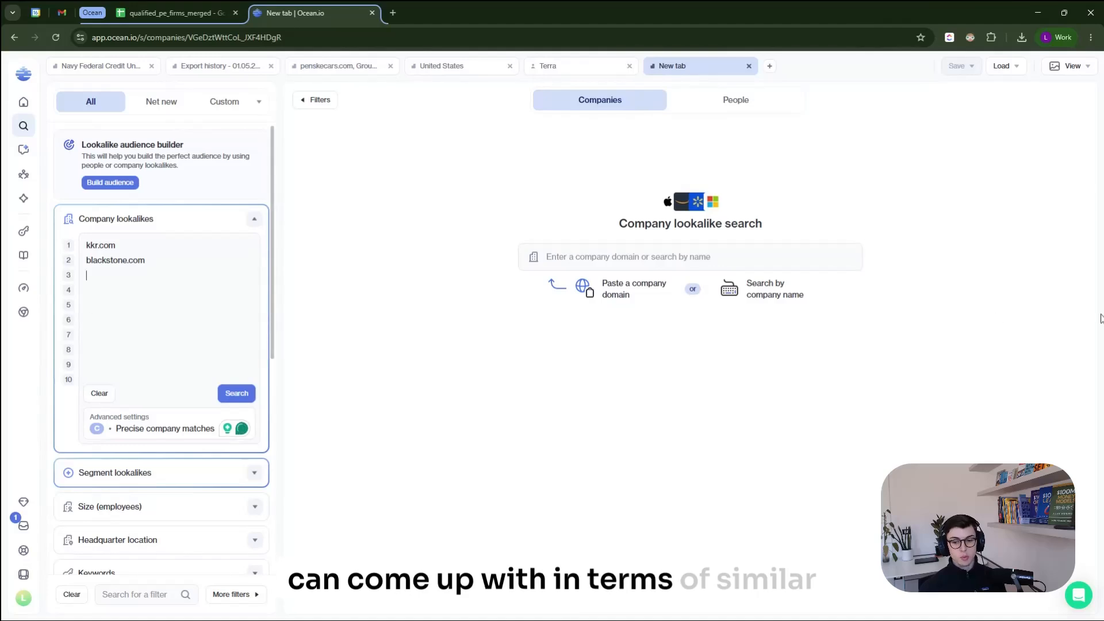
text(carlyle.com apolloglobal.com warburgnc.com bain.com advent.com helmanfriedman.com silverlakelp.com)
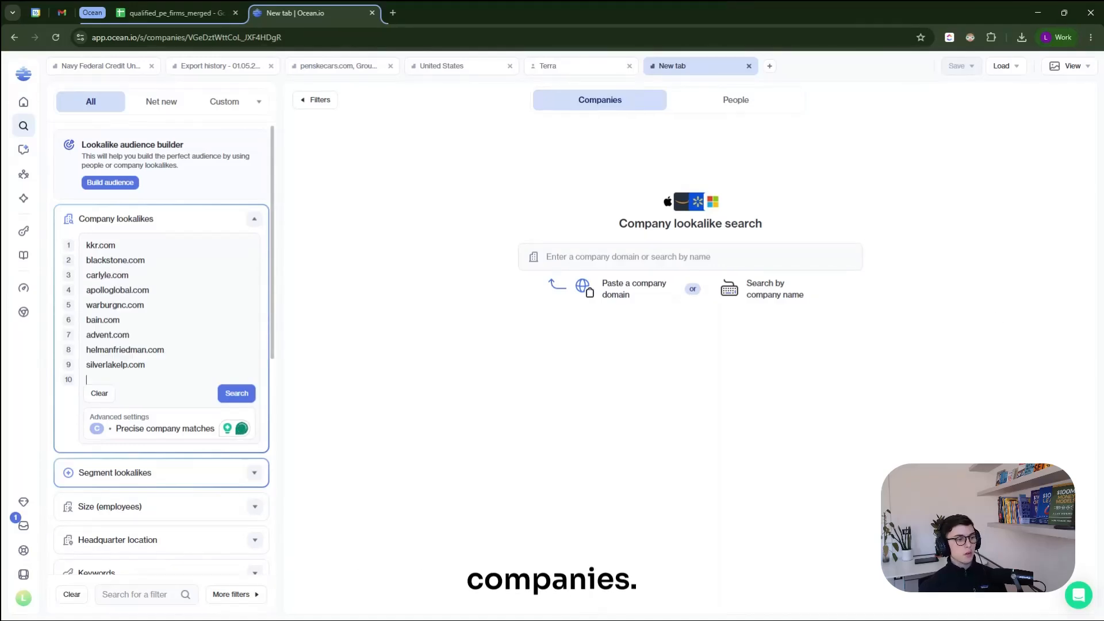
click(236, 397)
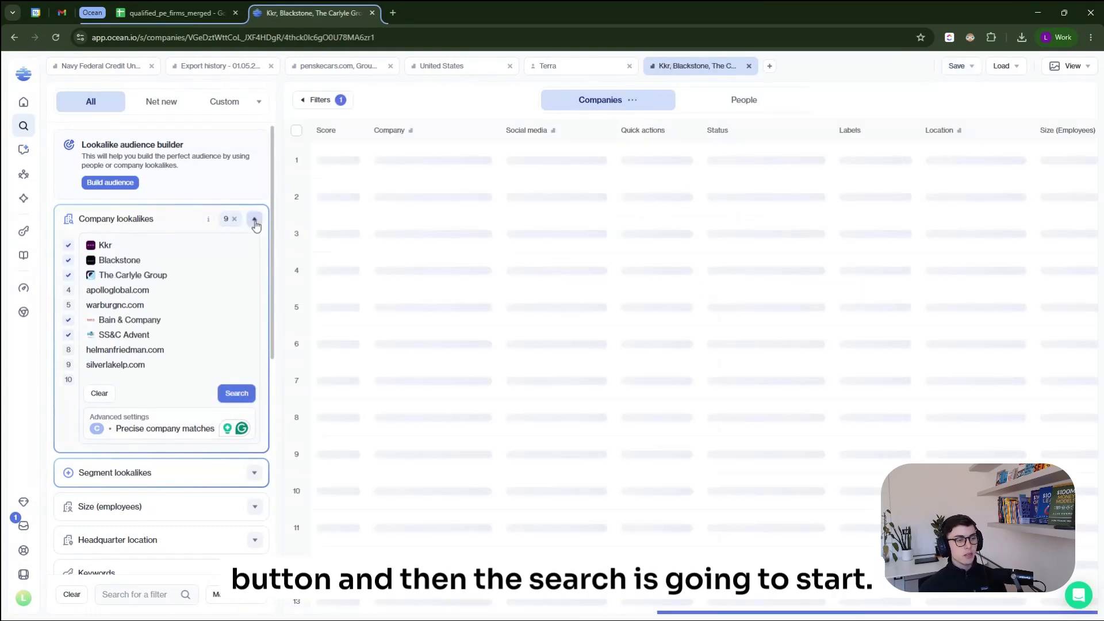
click(172, 223)
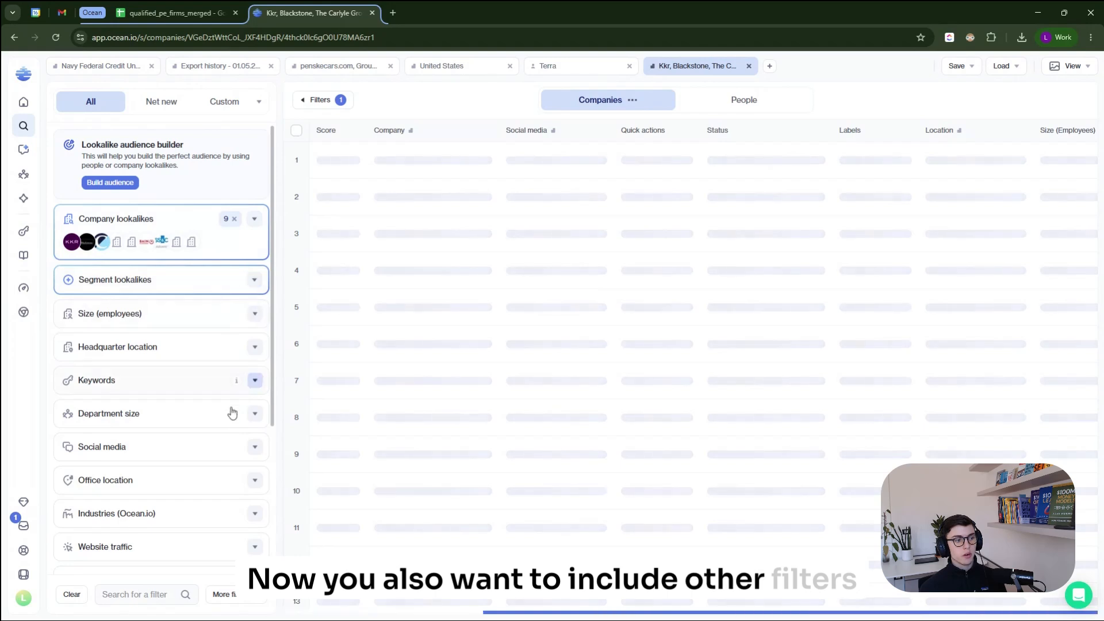
- Filter the companies by employee size, selecting the 1–10 and 11–50 ranges, and collapse the filter
click(255, 315)
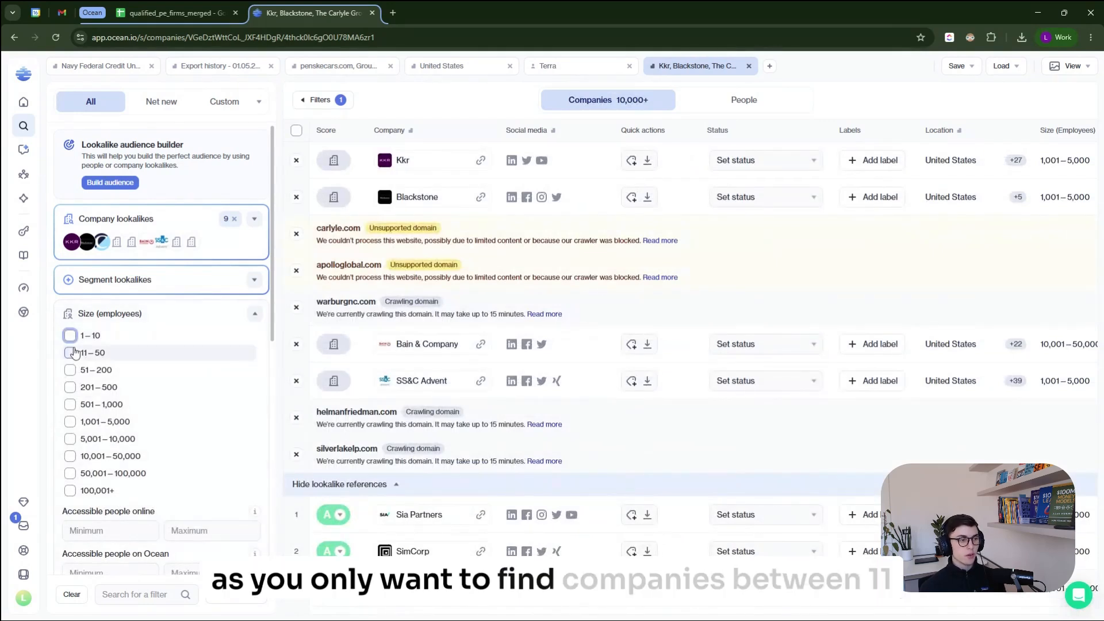
click(71, 336)
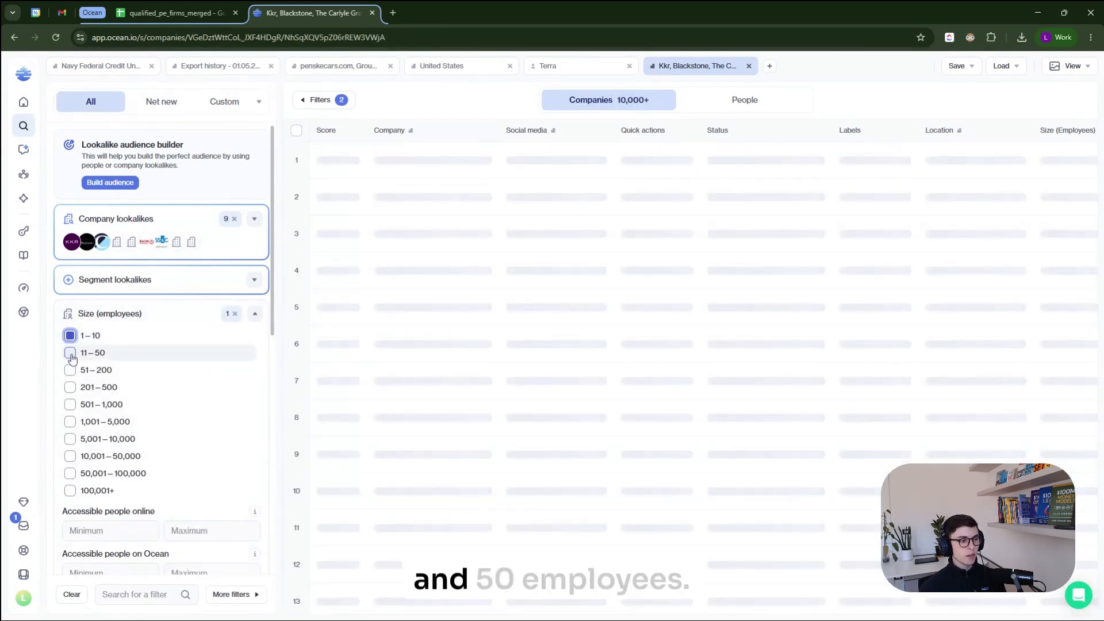
click(131, 349)
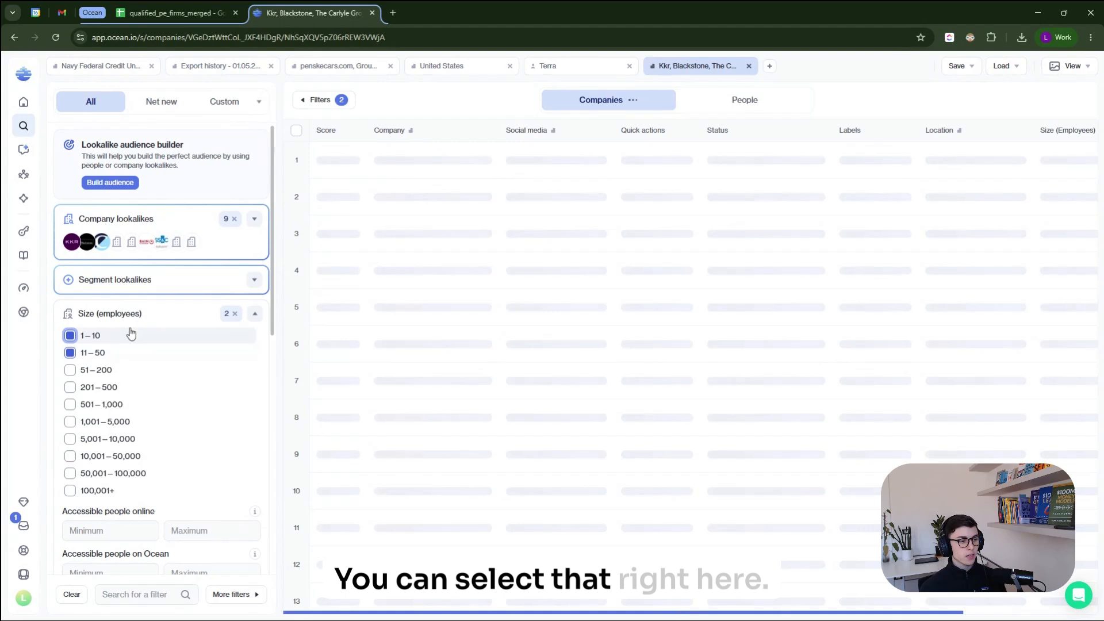
scroll(156, 390, down, 1)
scroll(156, 390, down, 3)
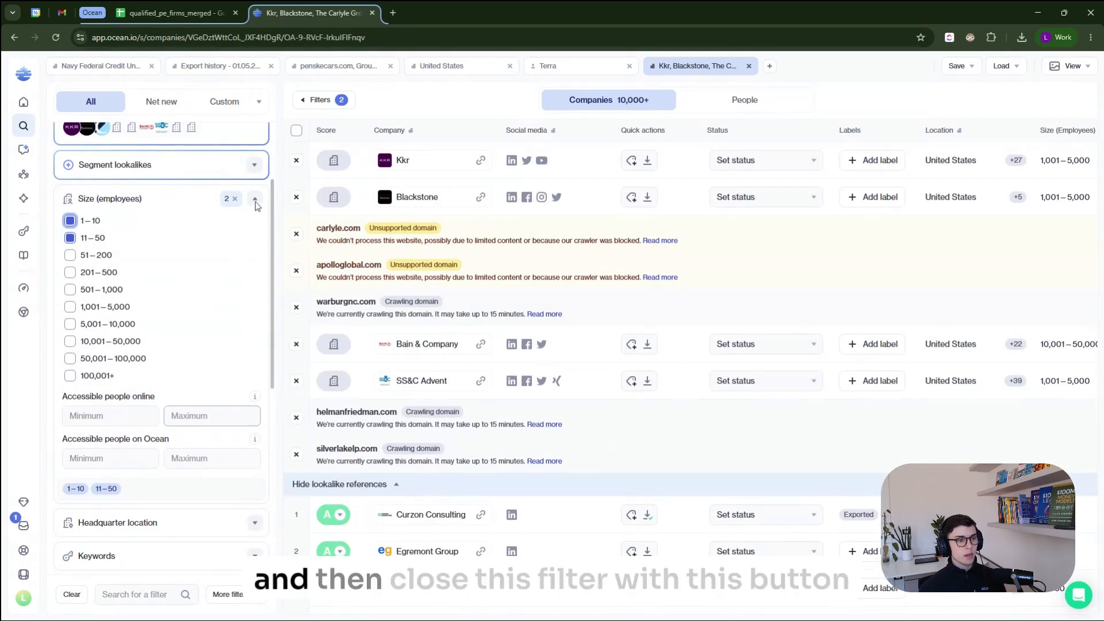
scroll(254, 205, up, 4)
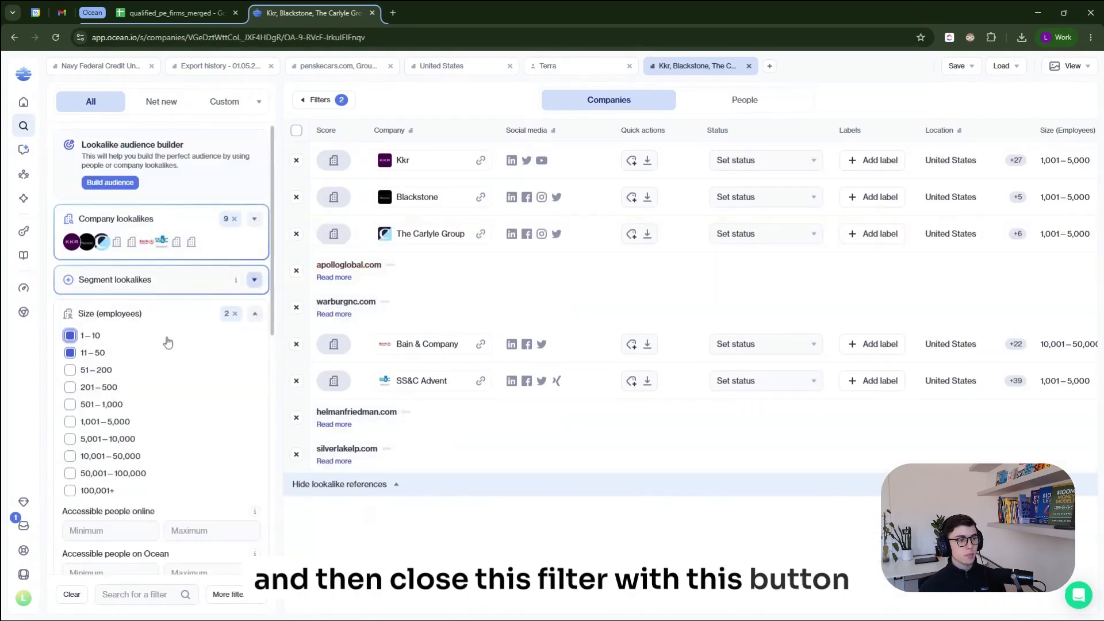
click(166, 319)
- Restrict the companies' headquarter location to the United States and collapse the filter
scroll(115, 352, down, 1)
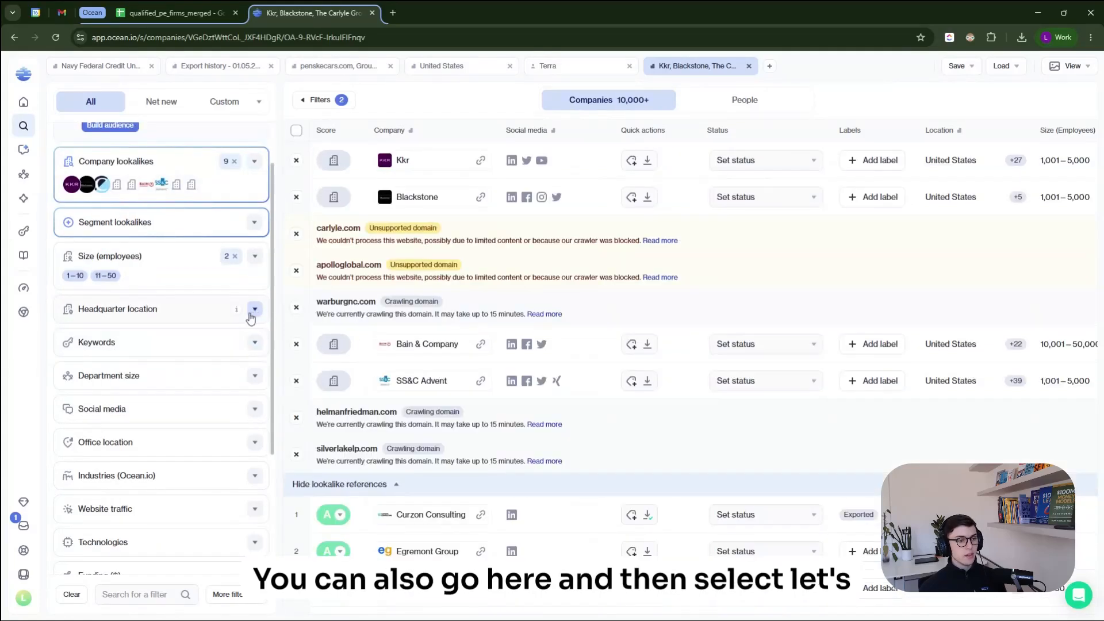
click(254, 310)
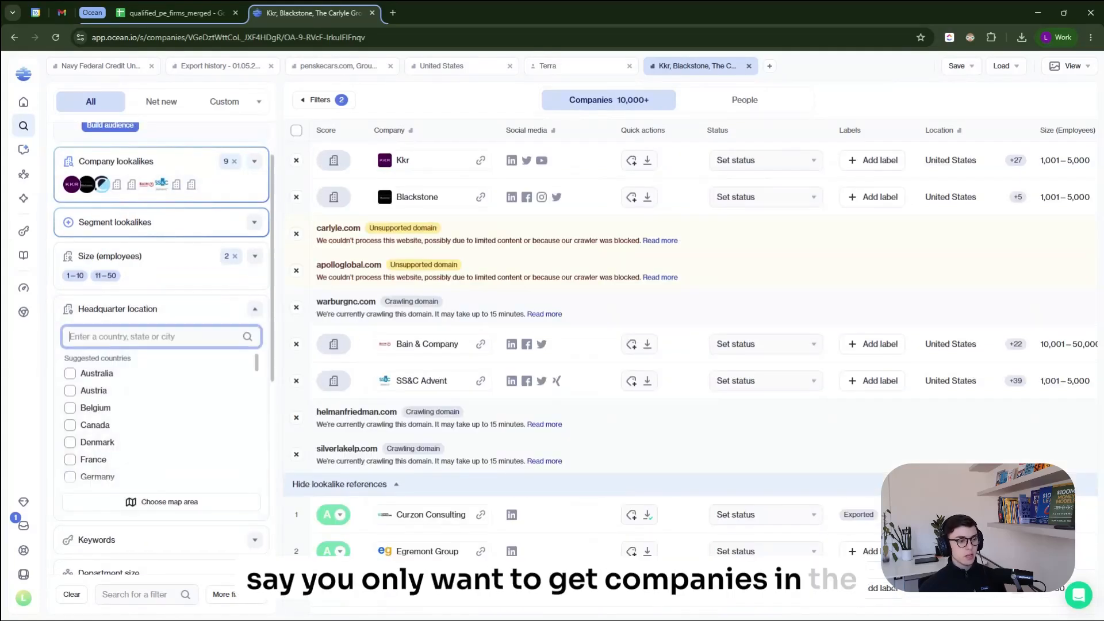
text(united)
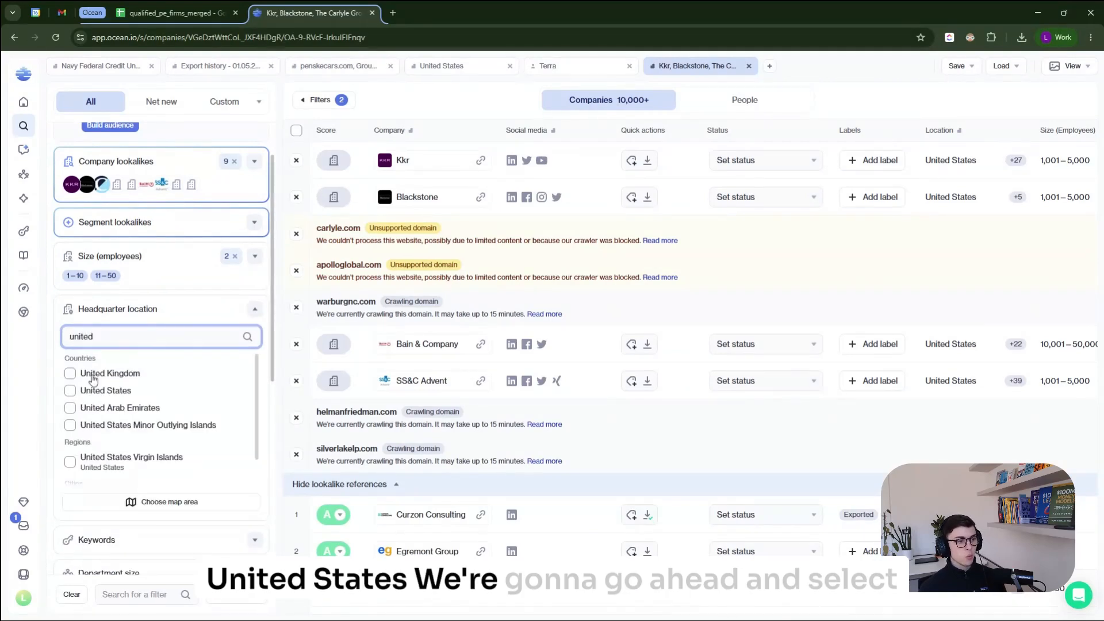
click(71, 392)
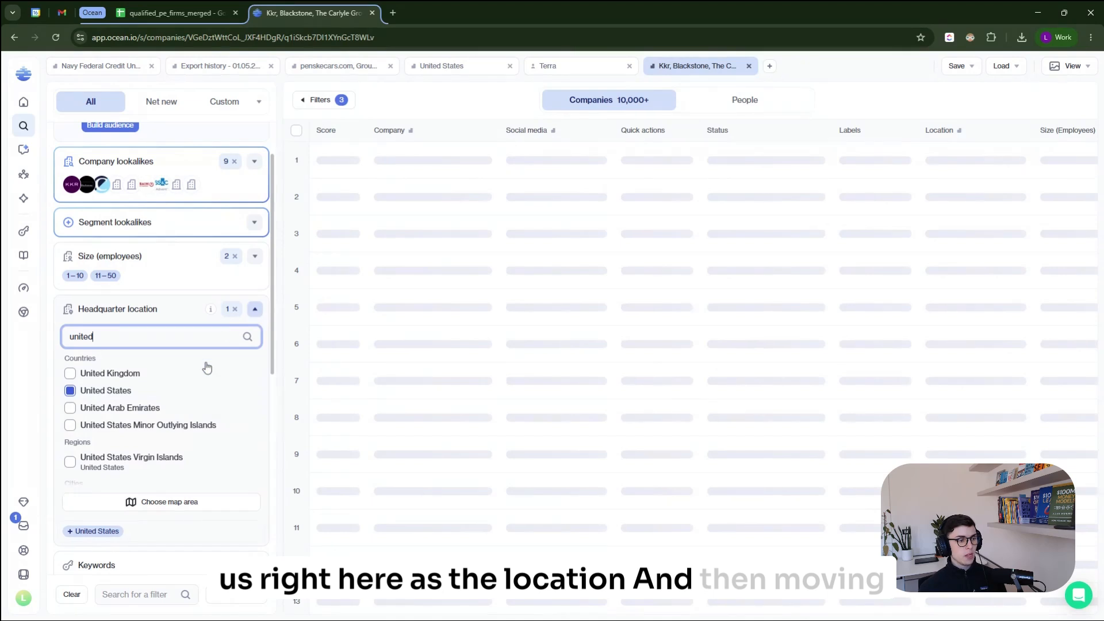
click(213, 356)
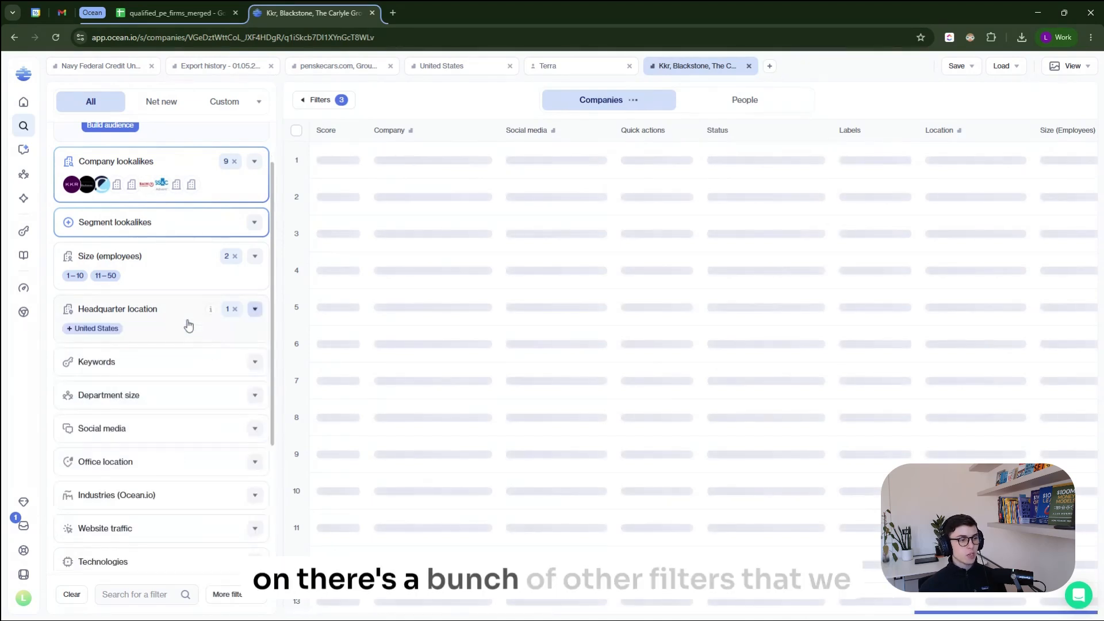
- Filter by department size, requiring a minimum of 3 and a maximum of 10 people in Marketing and advertising, and collapse the filter
scroll(175, 315, down, 1)
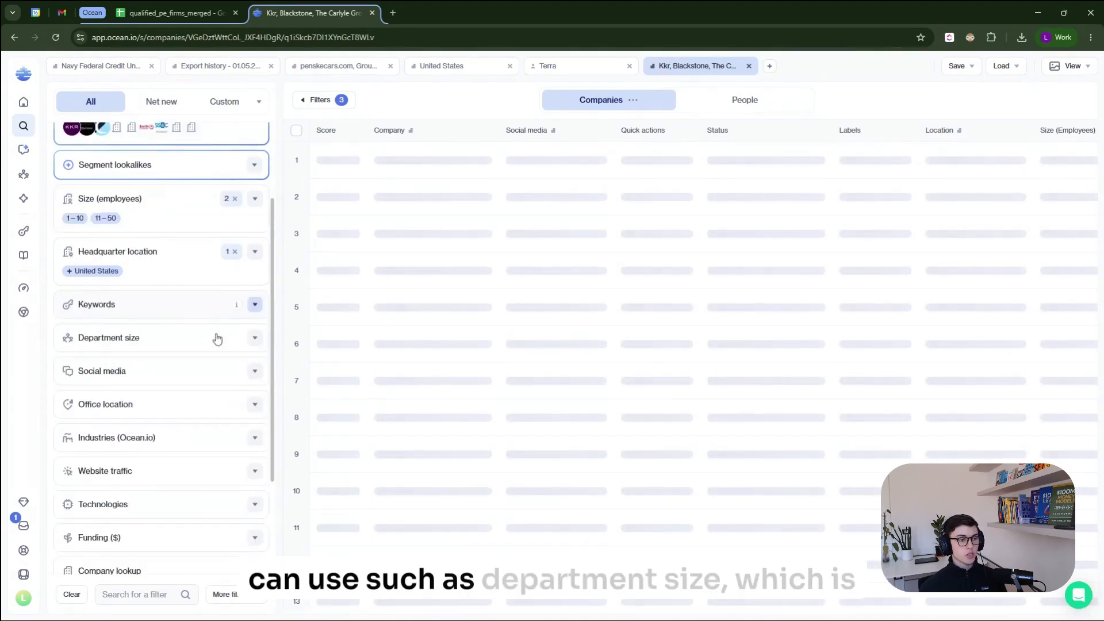
click(254, 339)
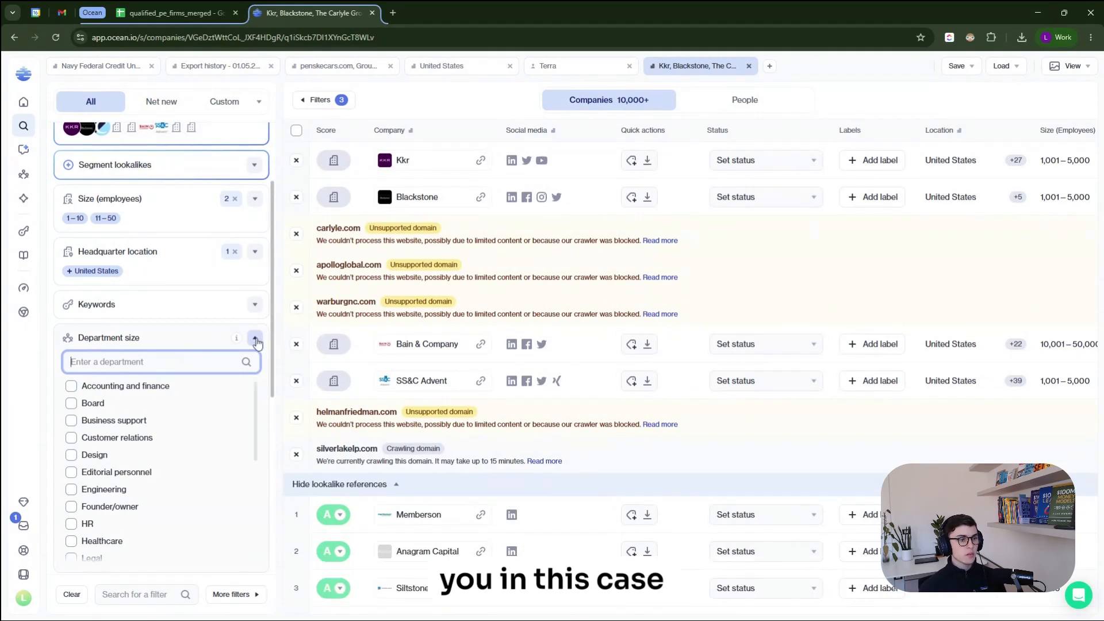
scroll(172, 345, down, 1)
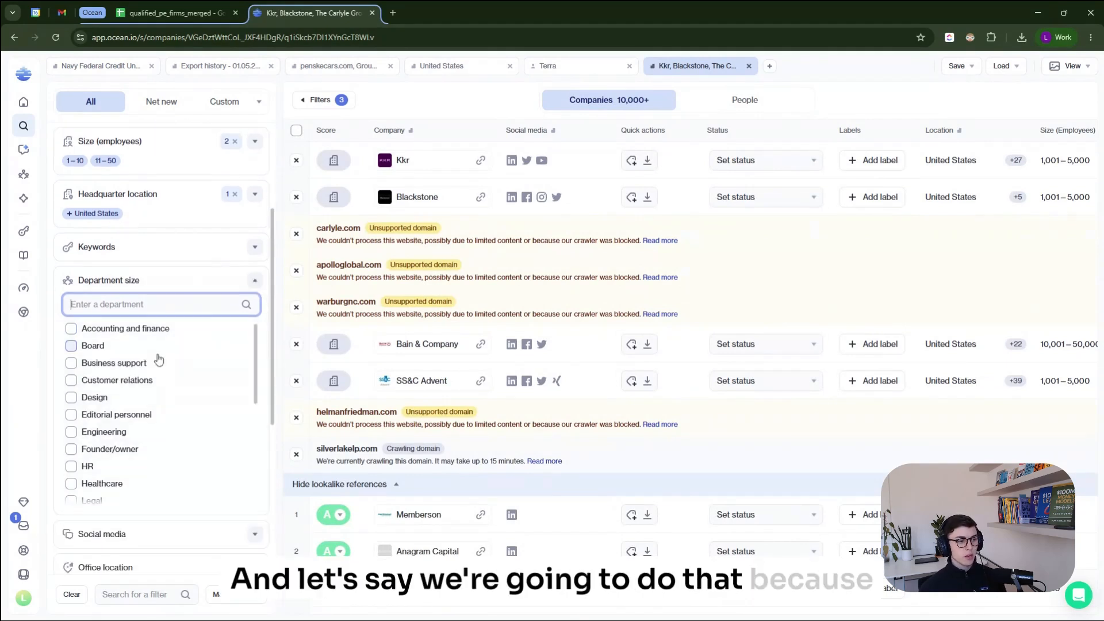
scroll(124, 398, down, 1)
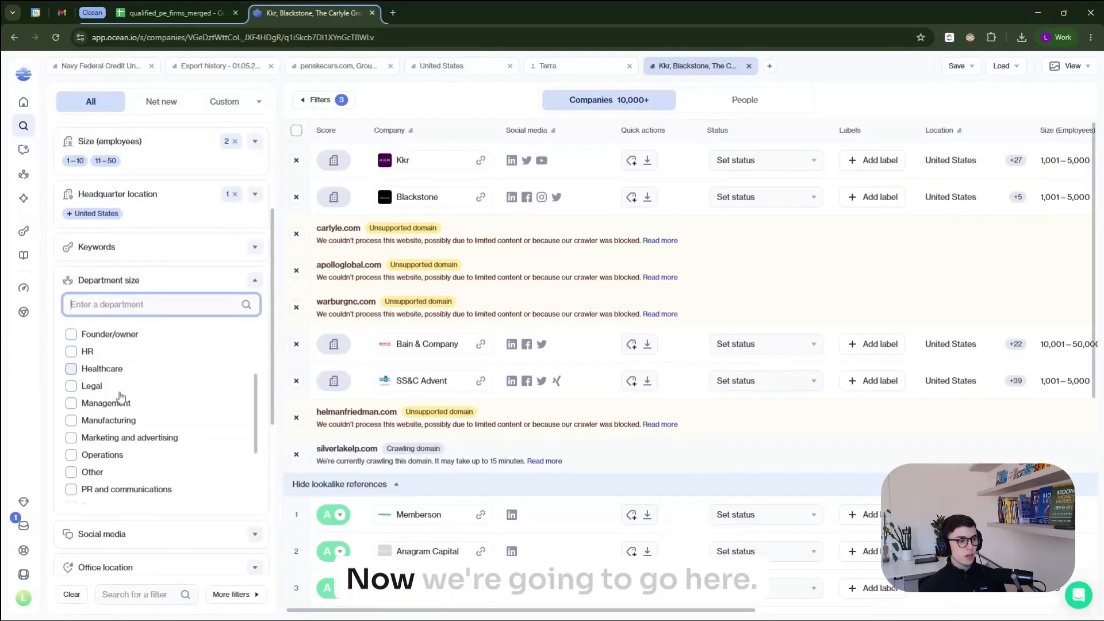
scroll(100, 386, down, 4)
scroll(109, 402, up, 4)
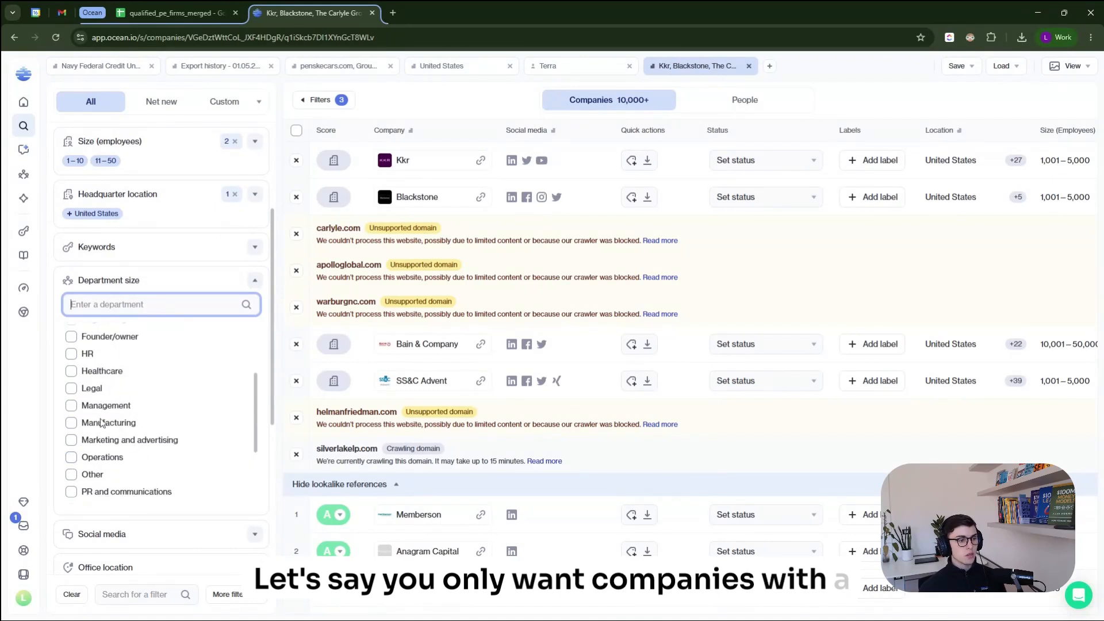
click(71, 442)
click(115, 459)
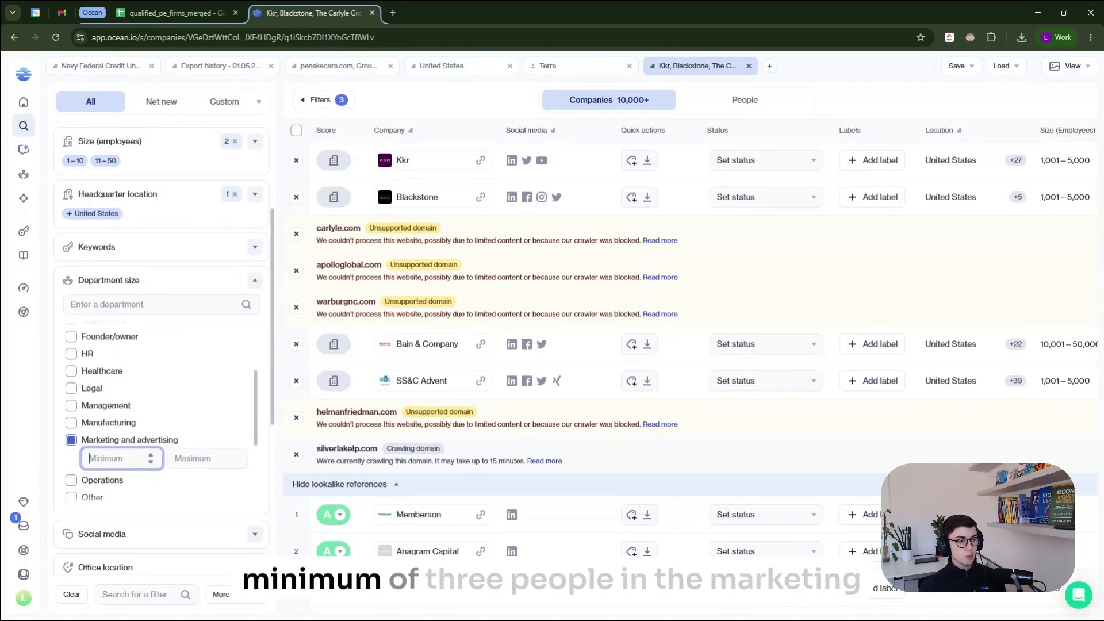
text(3)
key(Tab)
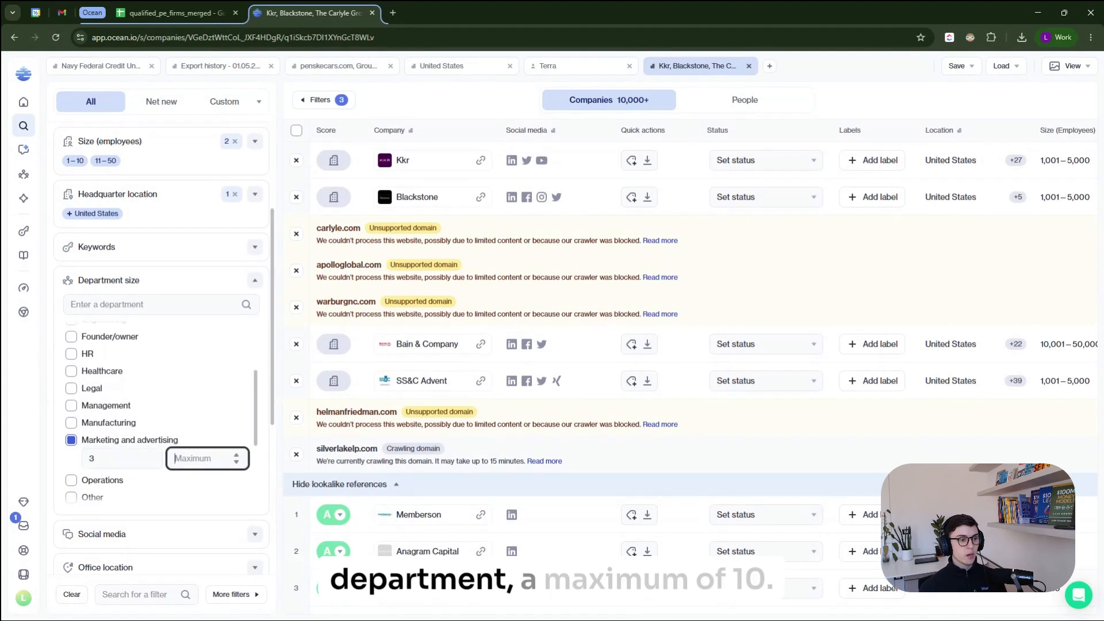
text(10)
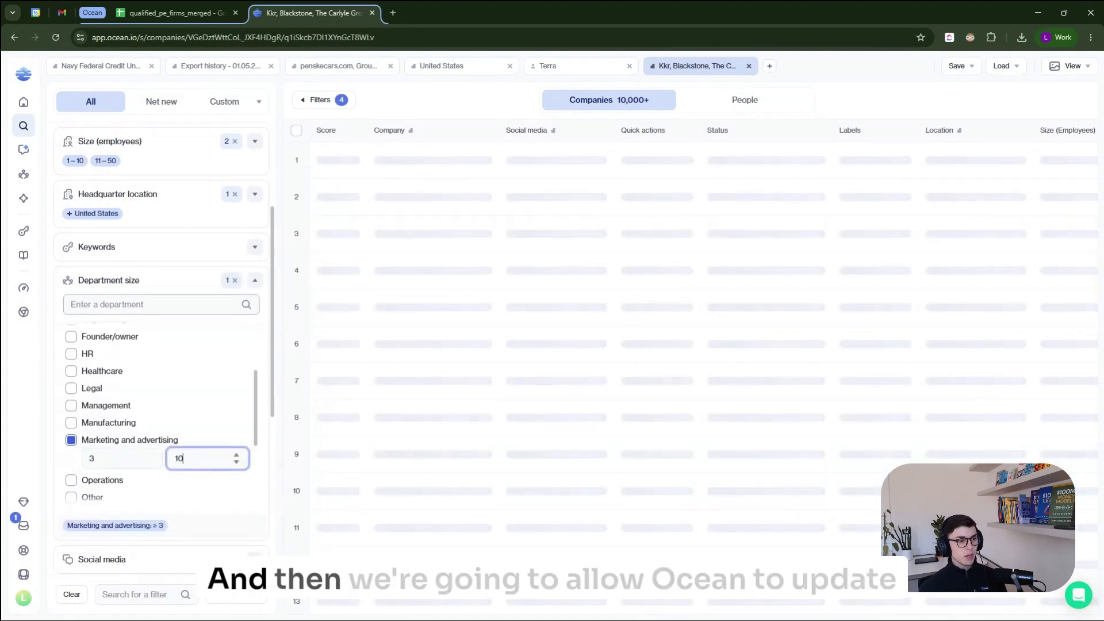
click(268, 434)
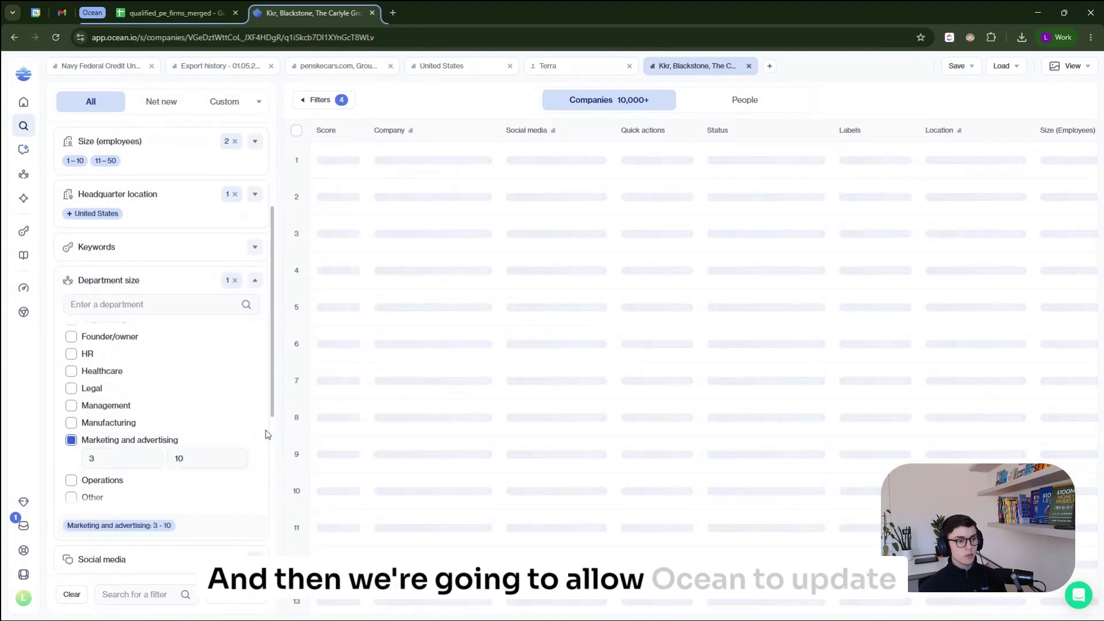
click(255, 280)
- Set the minimum relevance of the company lookalikes to A in their advanced settings
scroll(171, 259, up, 3)
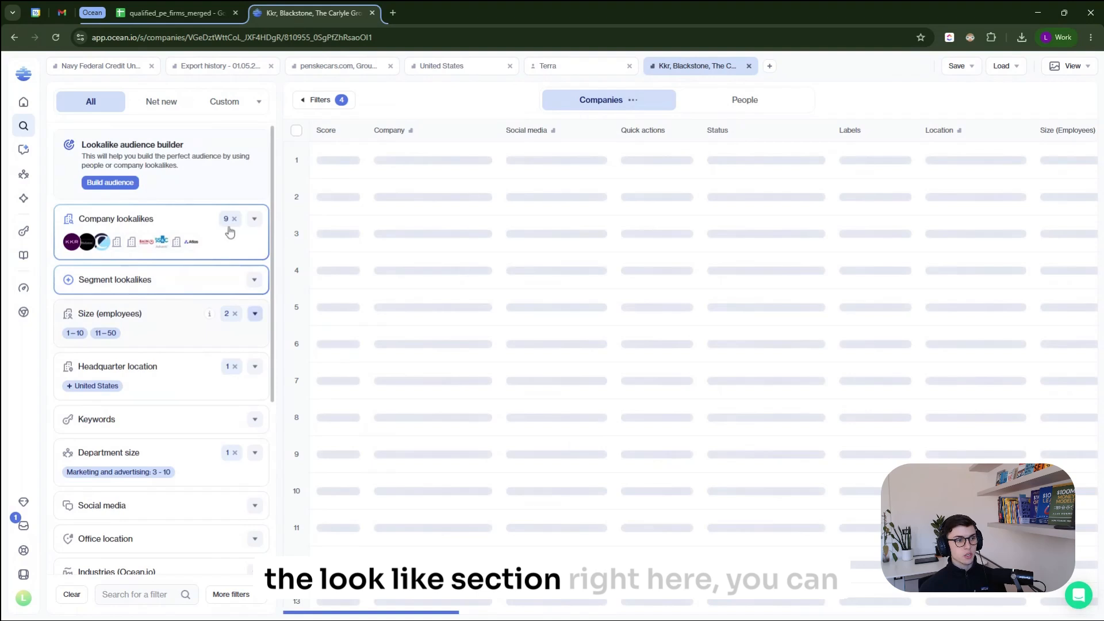
click(255, 221)
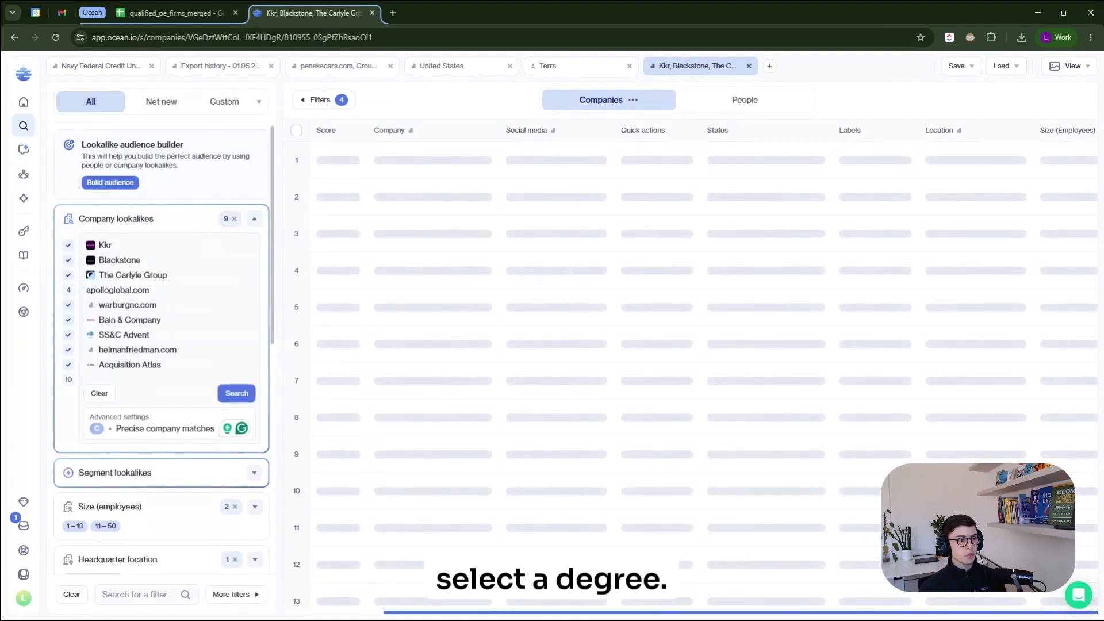
click(135, 436)
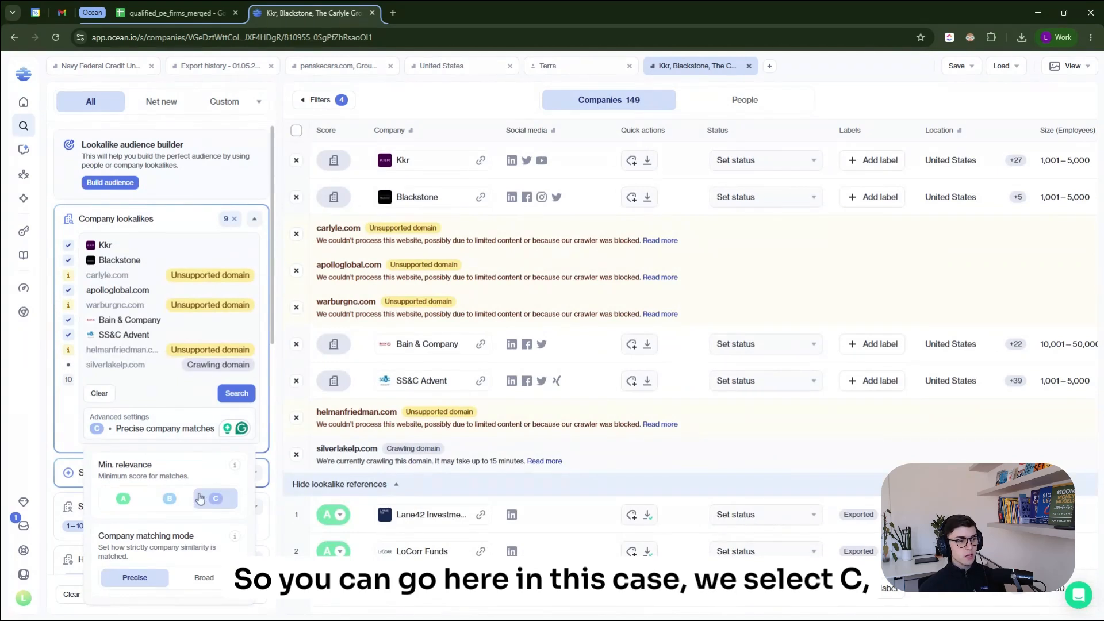
click(124, 500)
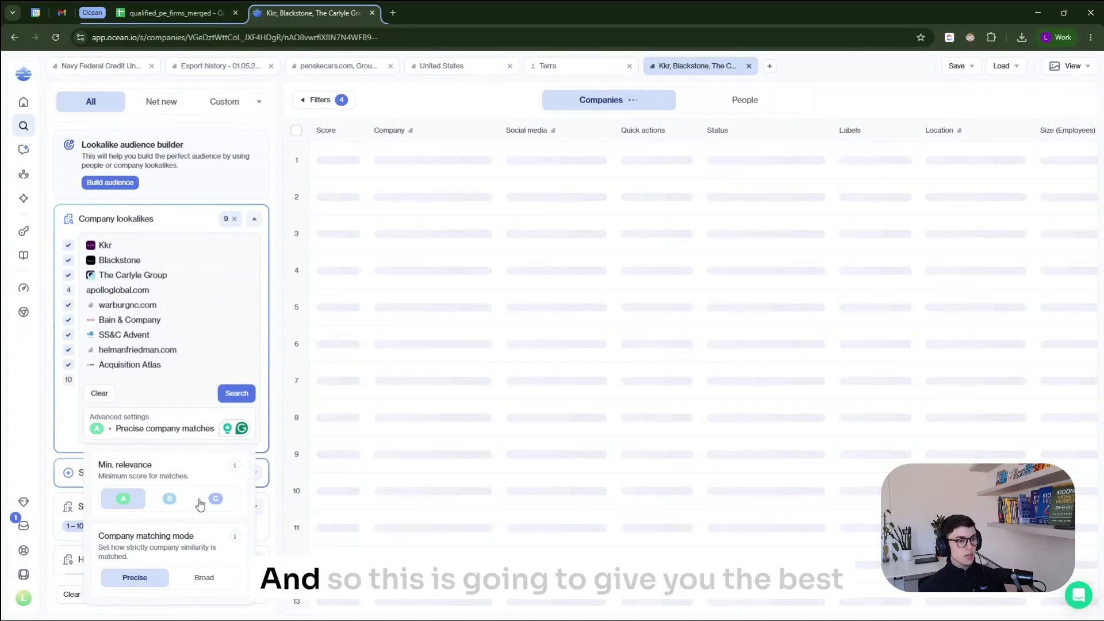
- Collapse the company lookalikes filter and lower the Marketing and advertising department size minimum to 1, collapsing that filter as well
scroll(200, 504, down, 1)
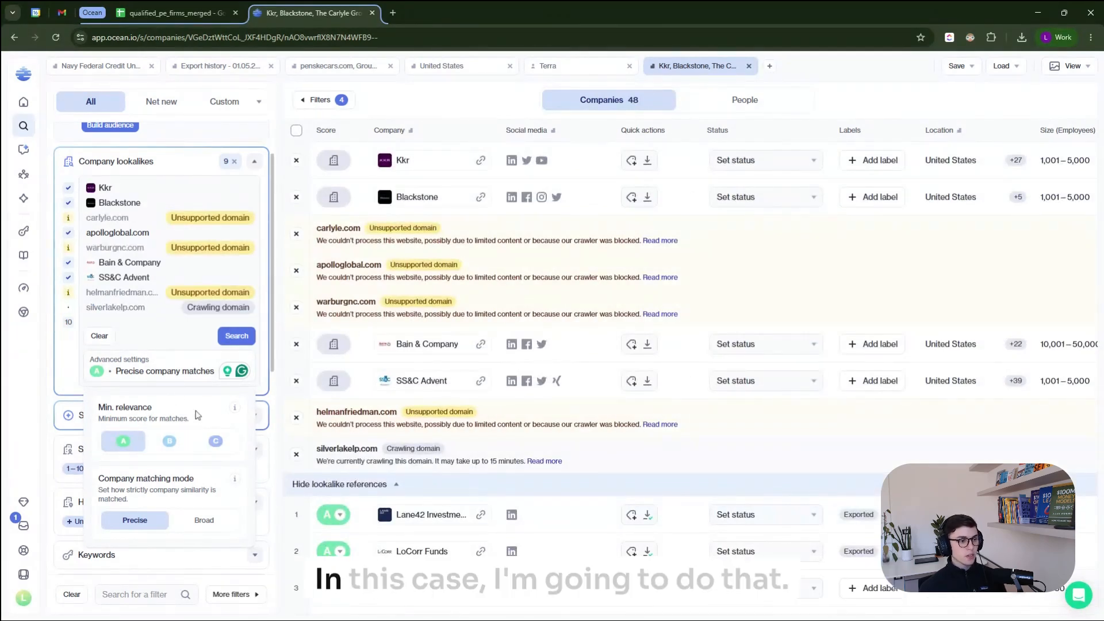
click(255, 161)
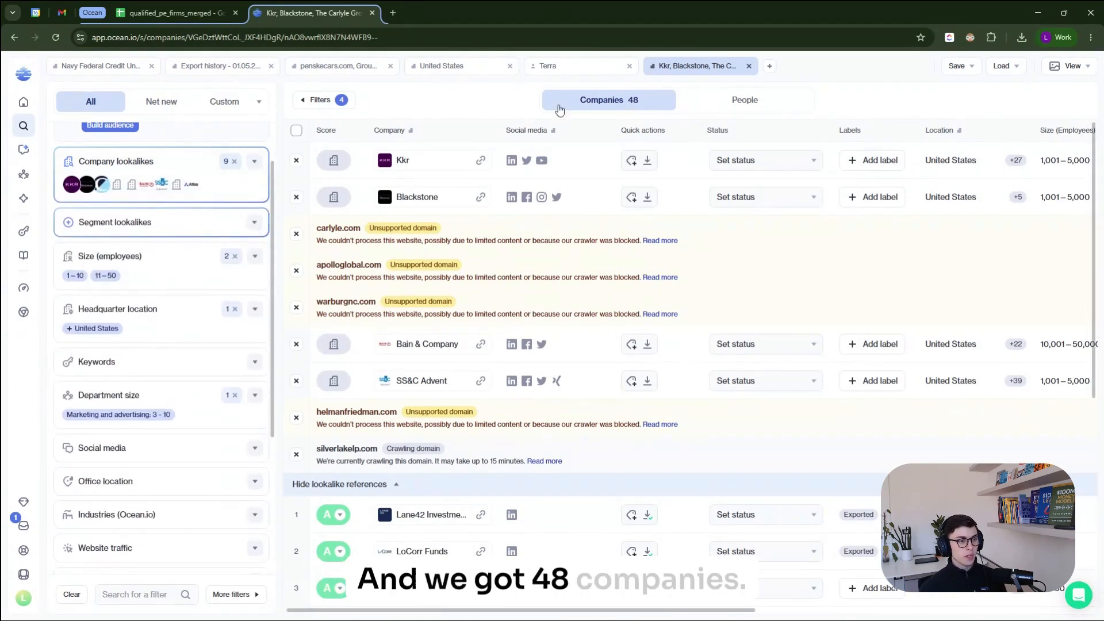
click(255, 395)
scroll(157, 378, down, 2)
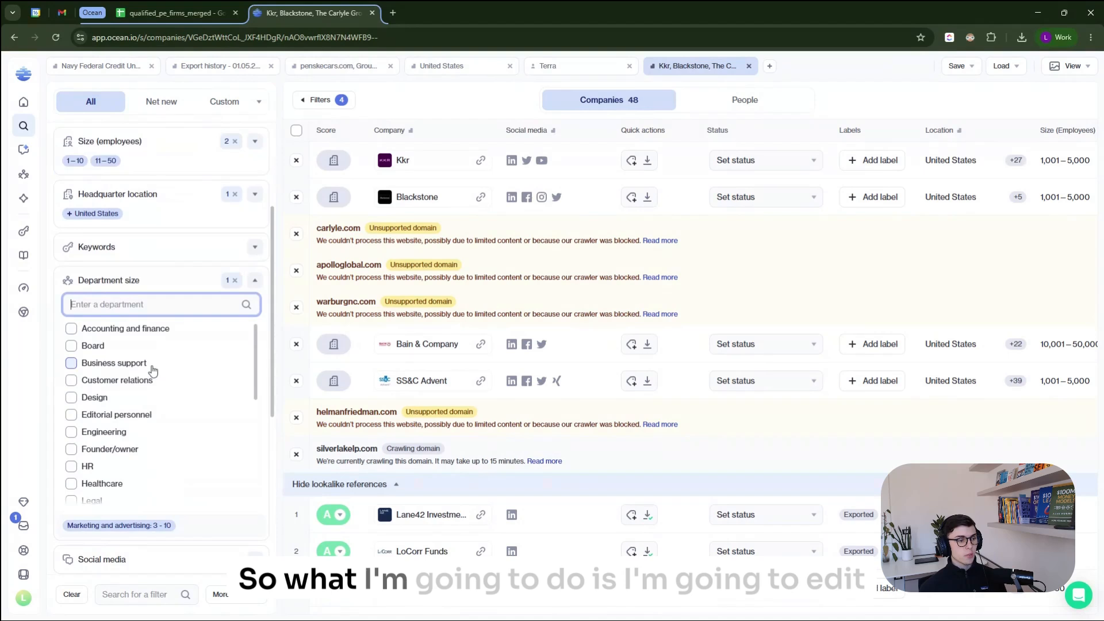
scroll(167, 437, down, 1)
scroll(121, 457, down, 2)
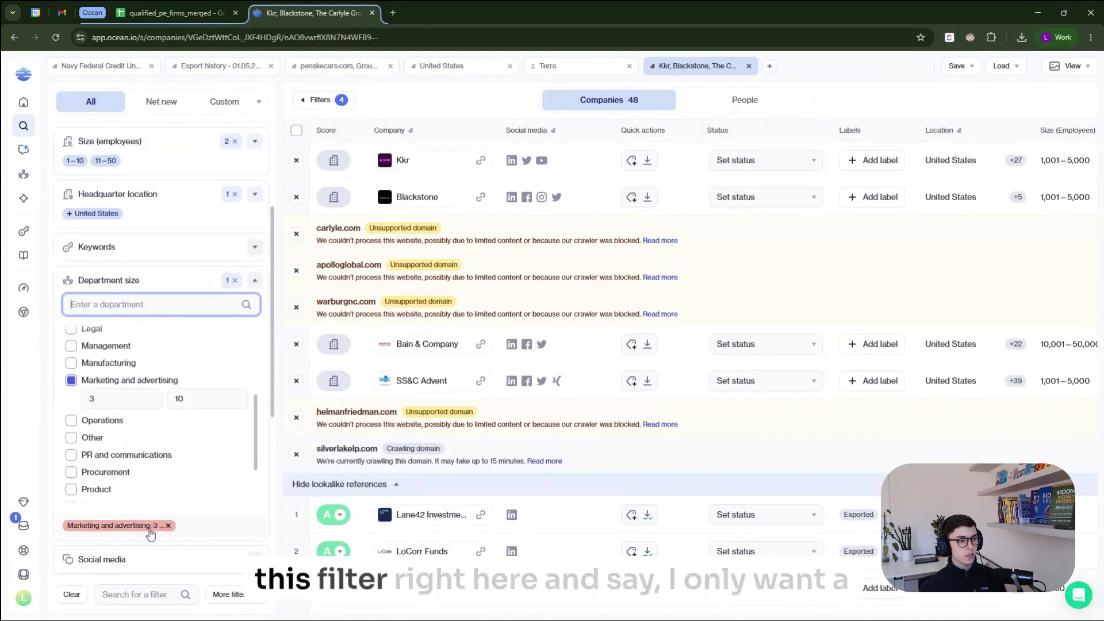
click(115, 398)
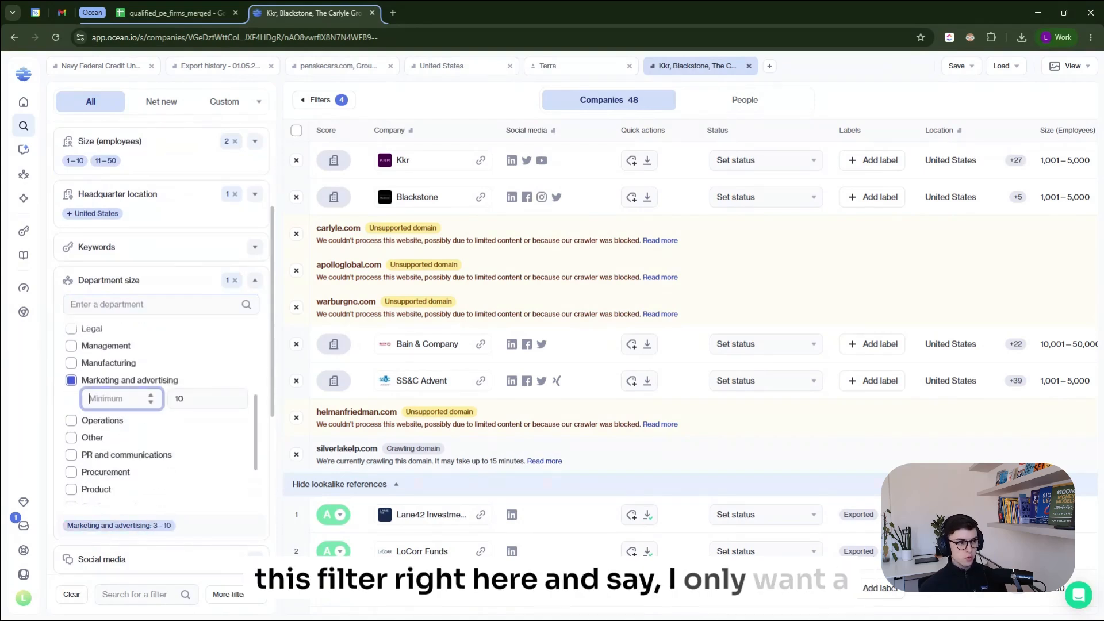
text(1)
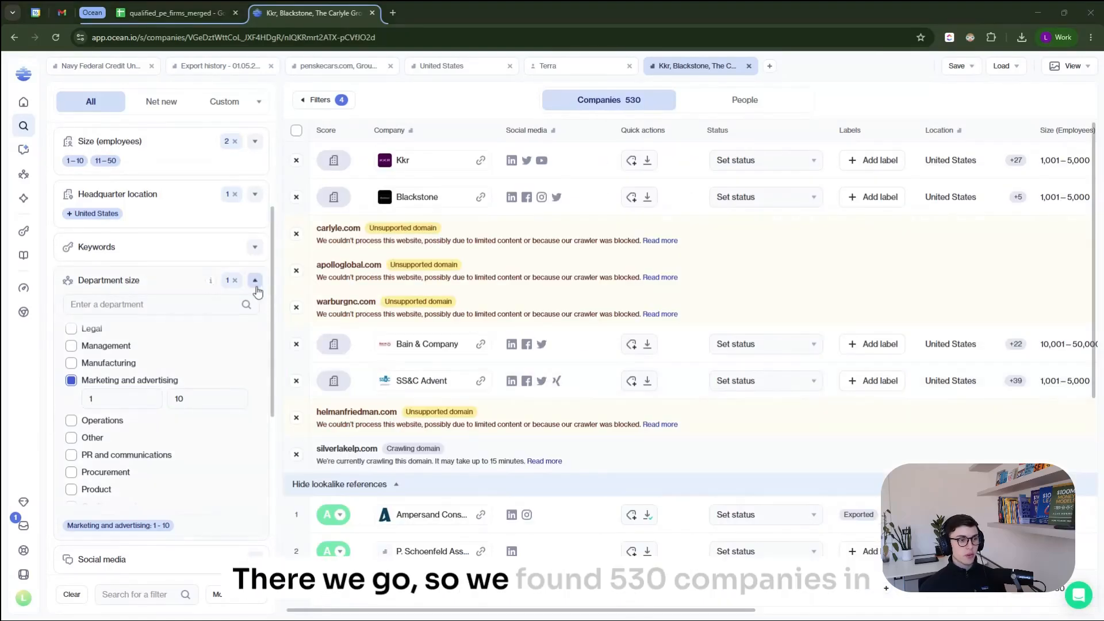
click(254, 282)
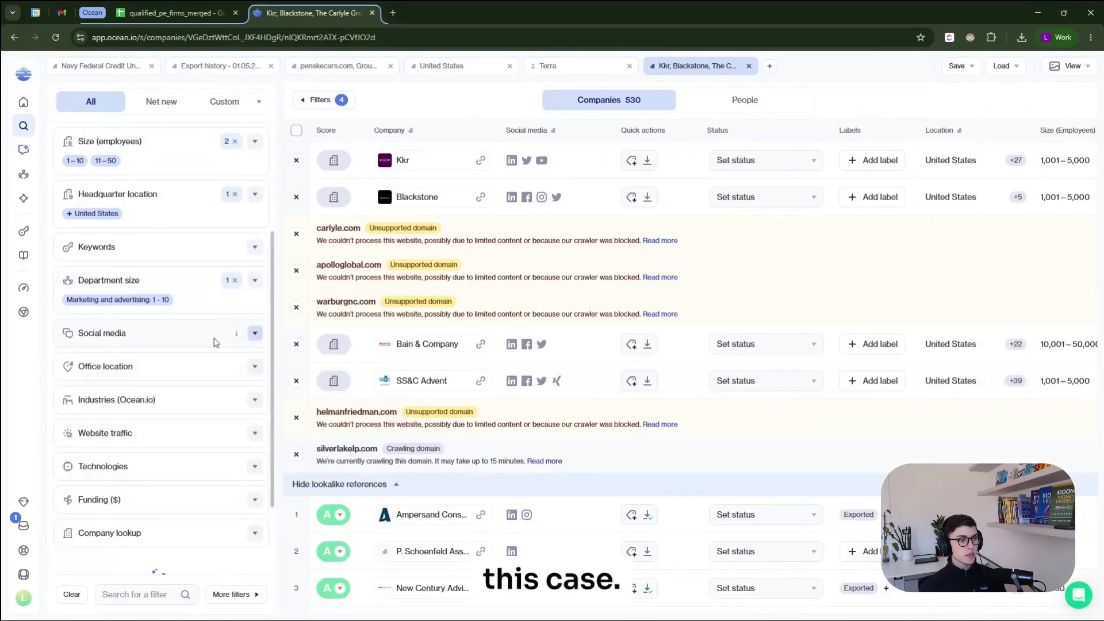
- Examine the industry tag options in the Industries (Ocean.io) filter and look over the remaining company filters
scroll(207, 335, down, 1)
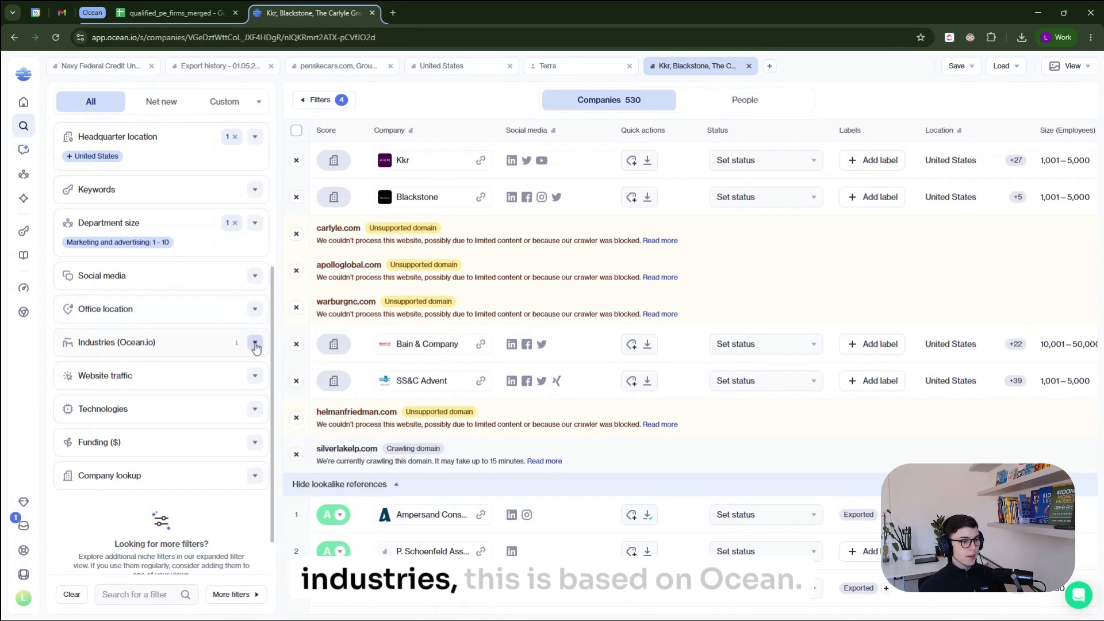
click(173, 348)
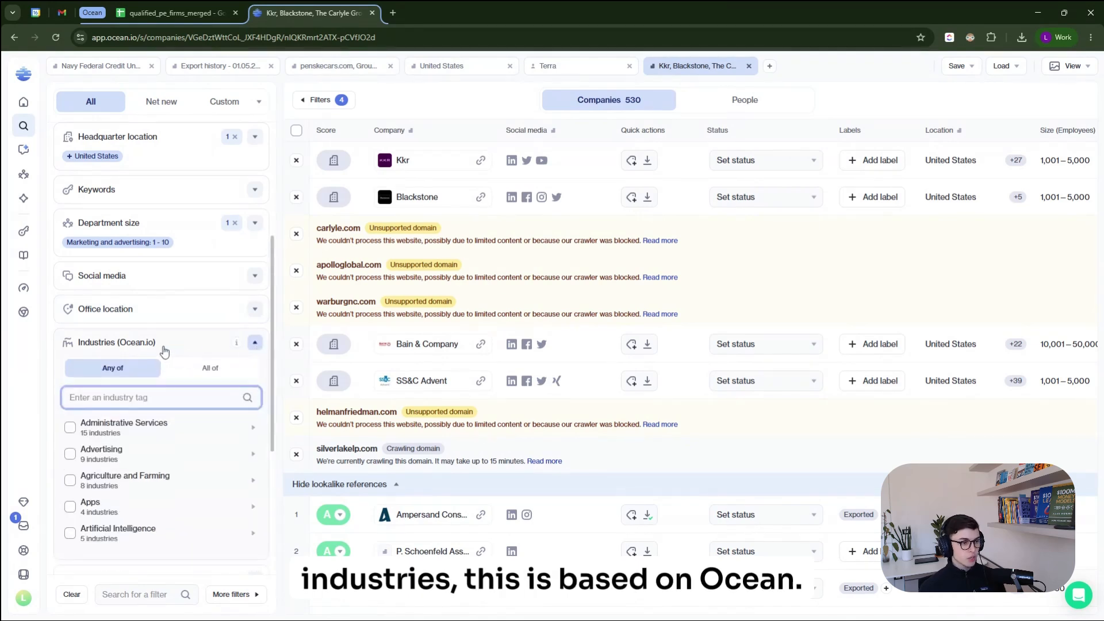
click(256, 343)
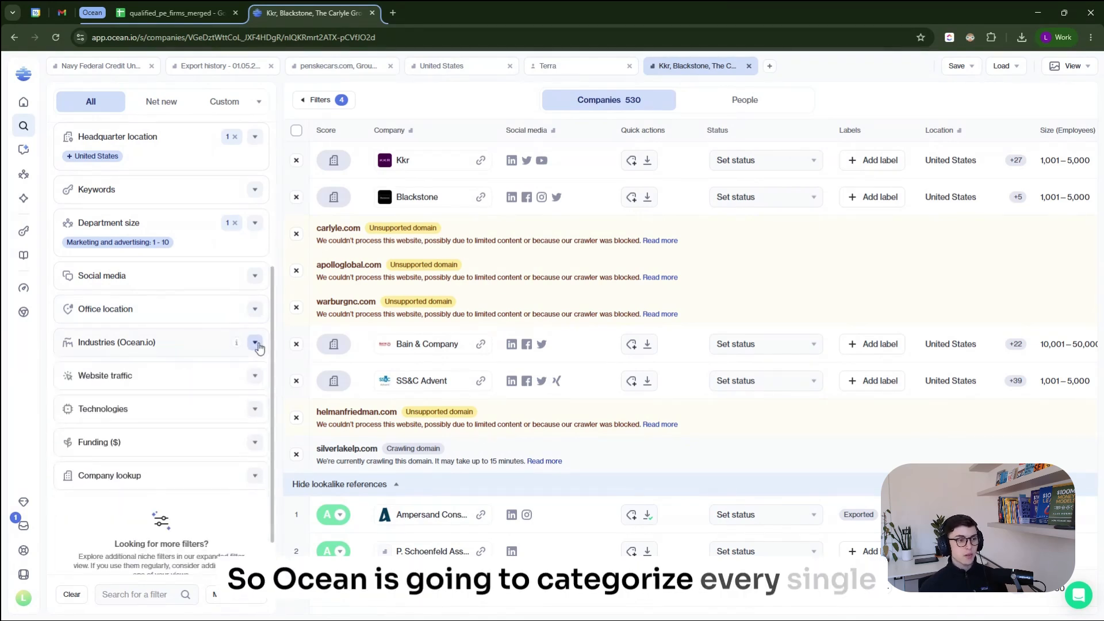
mouse_move(236, 344)
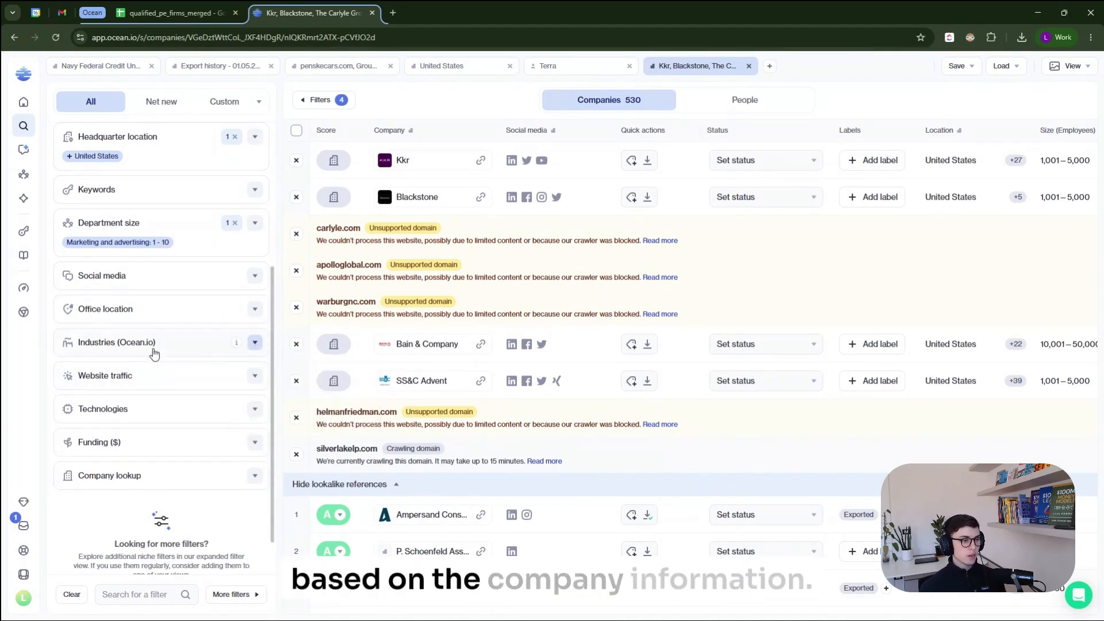
scroll(254, 376, down, 1)
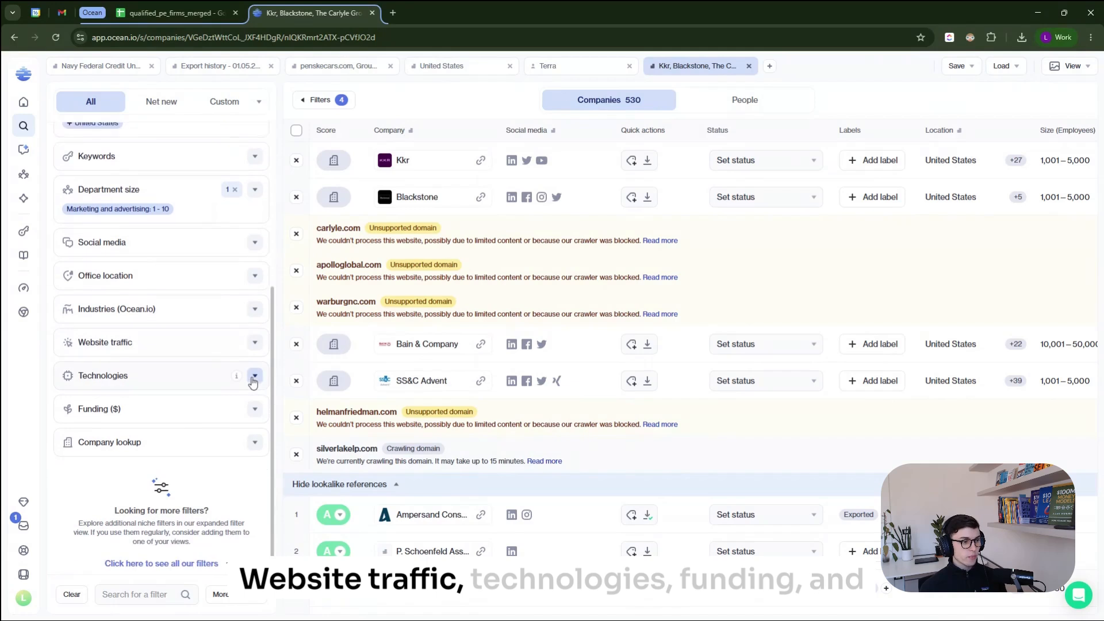
scroll(253, 383, down, 1)
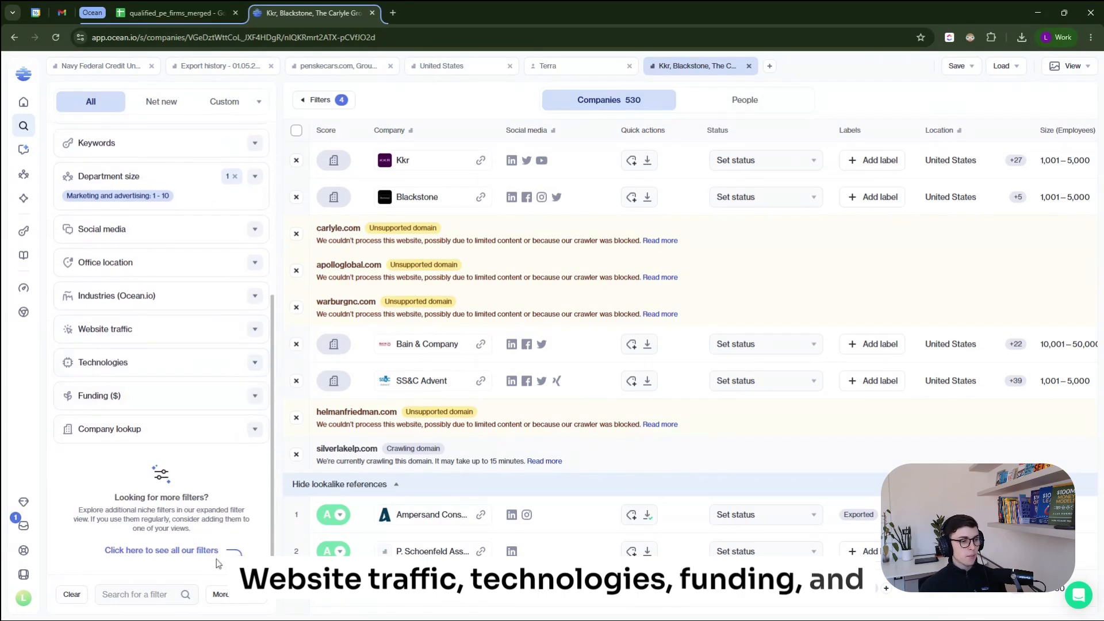
- Expand the additional available filters, look through the company and person criteria offered, and close the expanded view
click(221, 594)
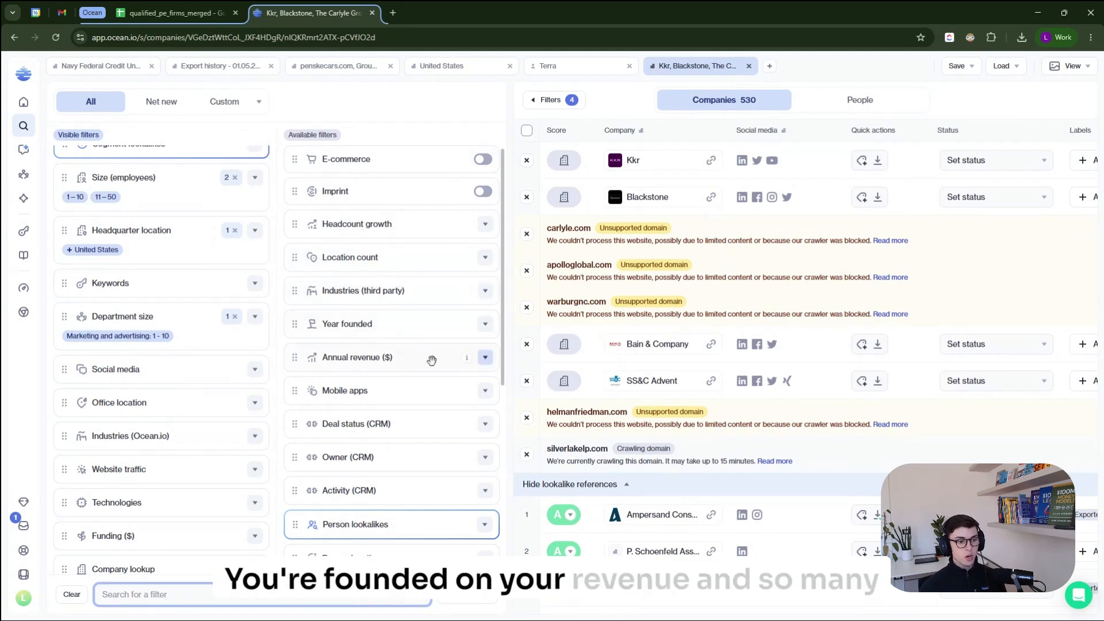
scroll(431, 361, down, 5)
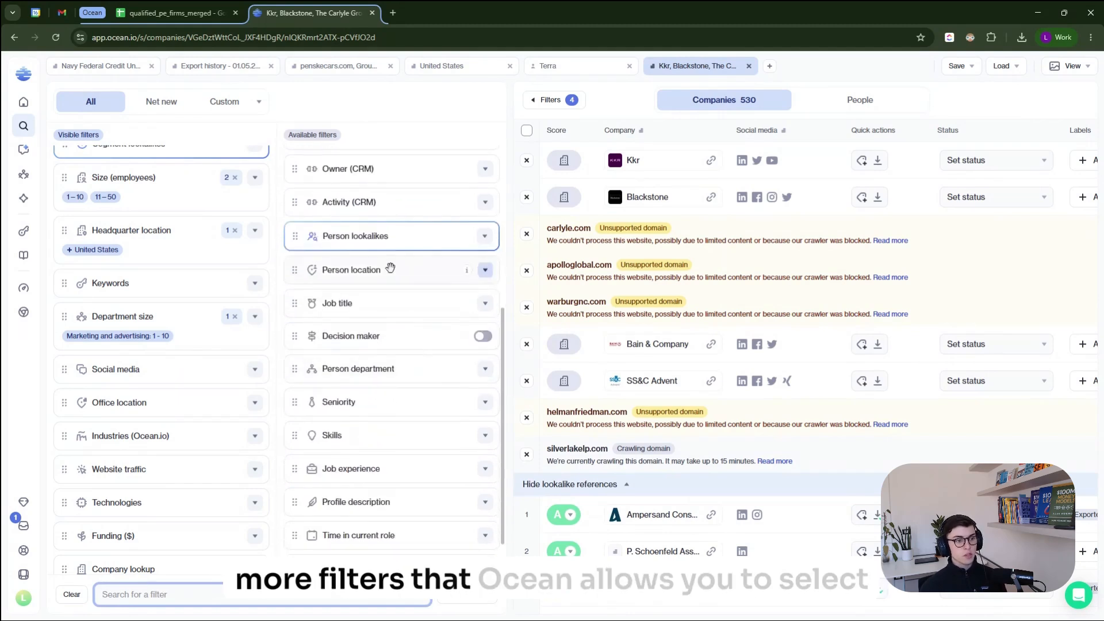
scroll(391, 268, down, 1)
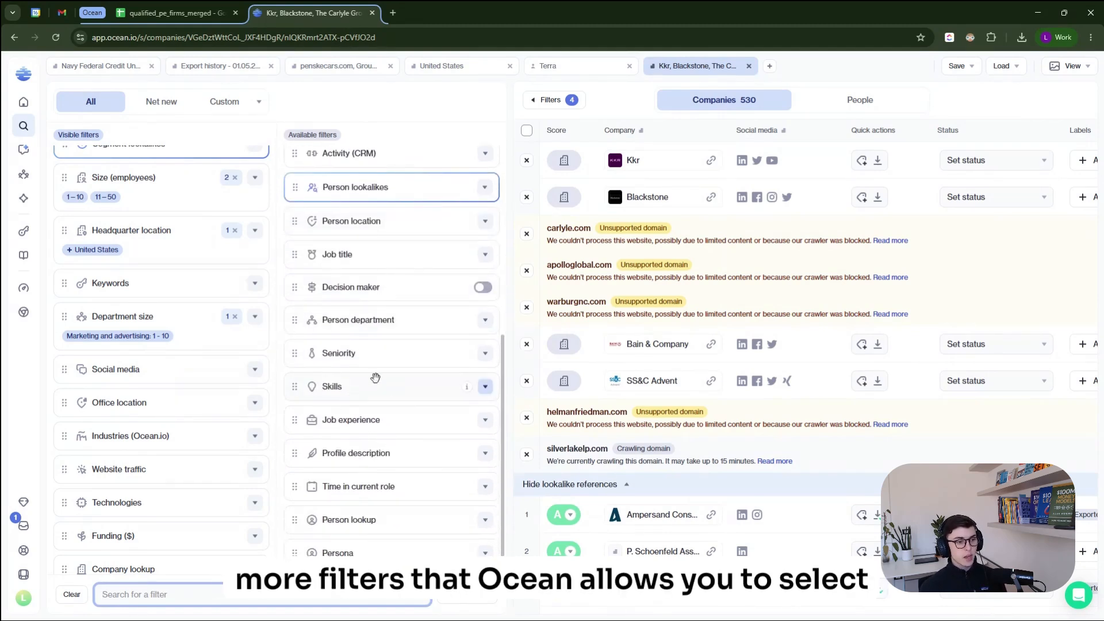
scroll(230, 403, up, 3)
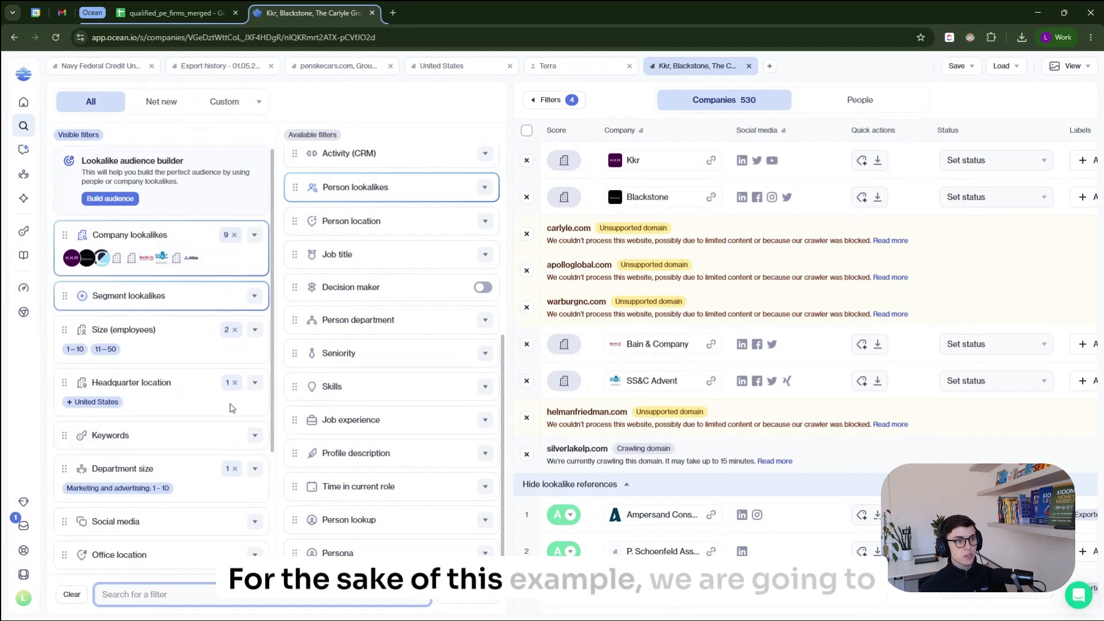
scroll(228, 443, down, 3)
scroll(440, 246, up, 6)
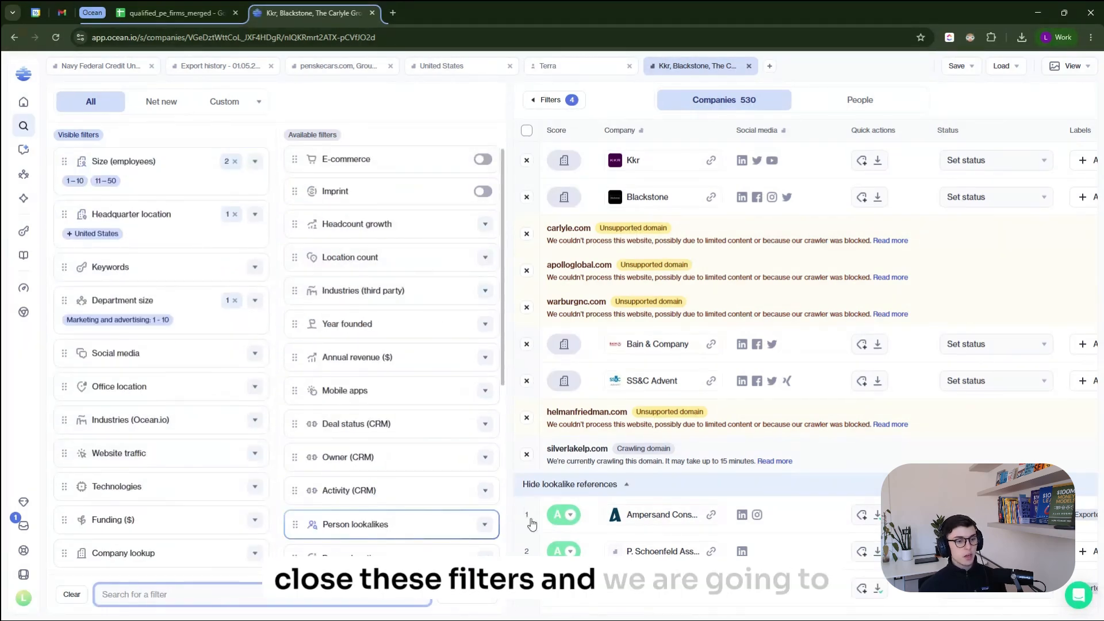
click(467, 596)
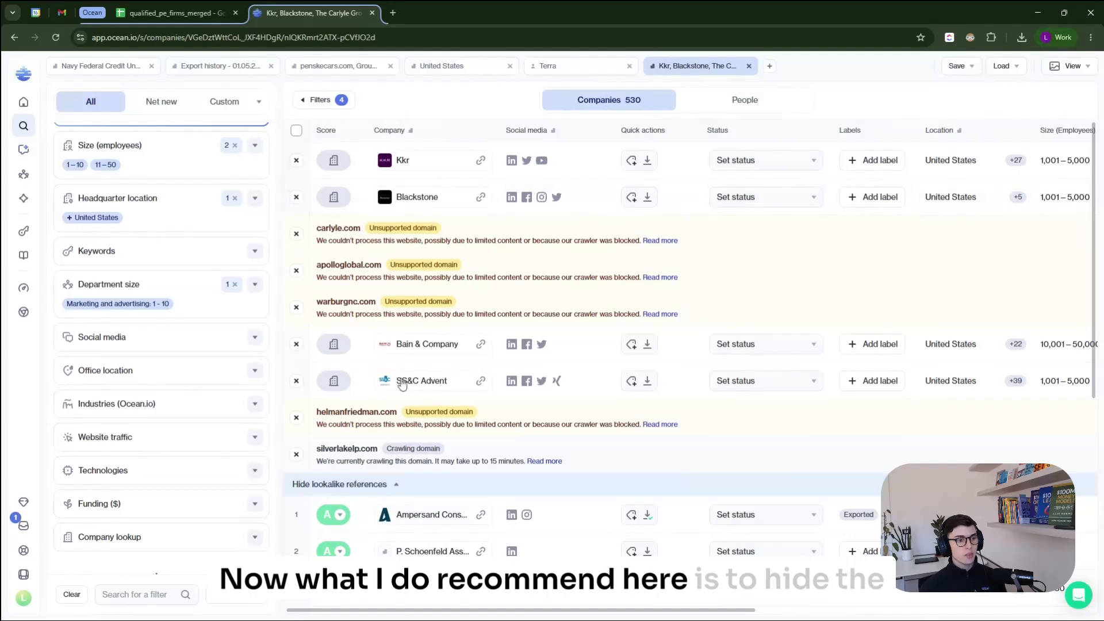
- Hide the lookalike references above the results and review the matching companies against the applied filters
click(397, 485)
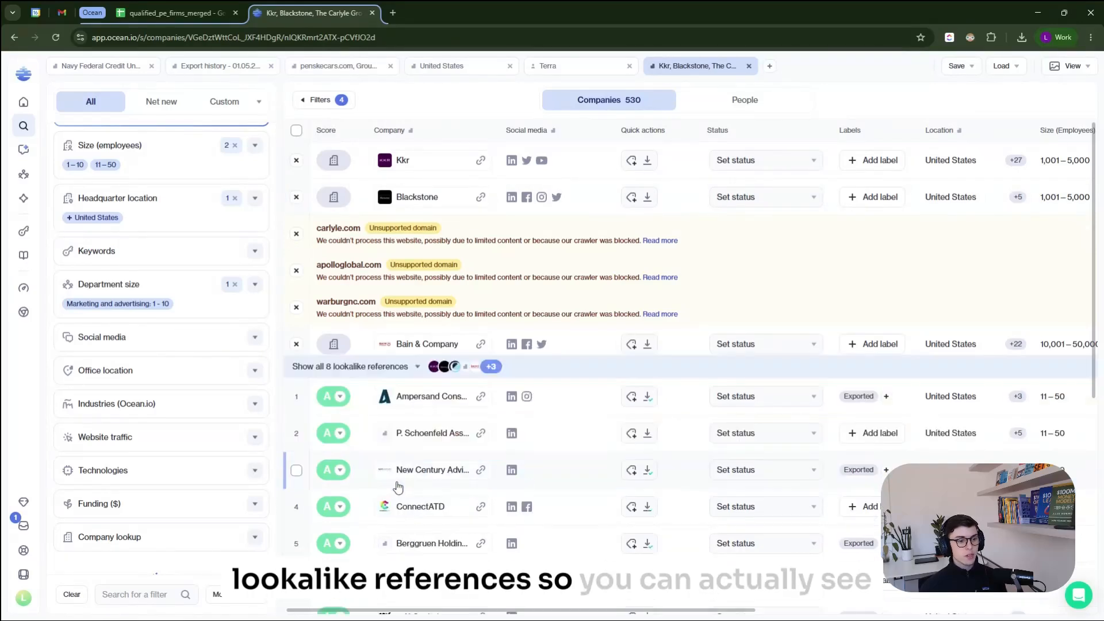
scroll(398, 487, down, 4)
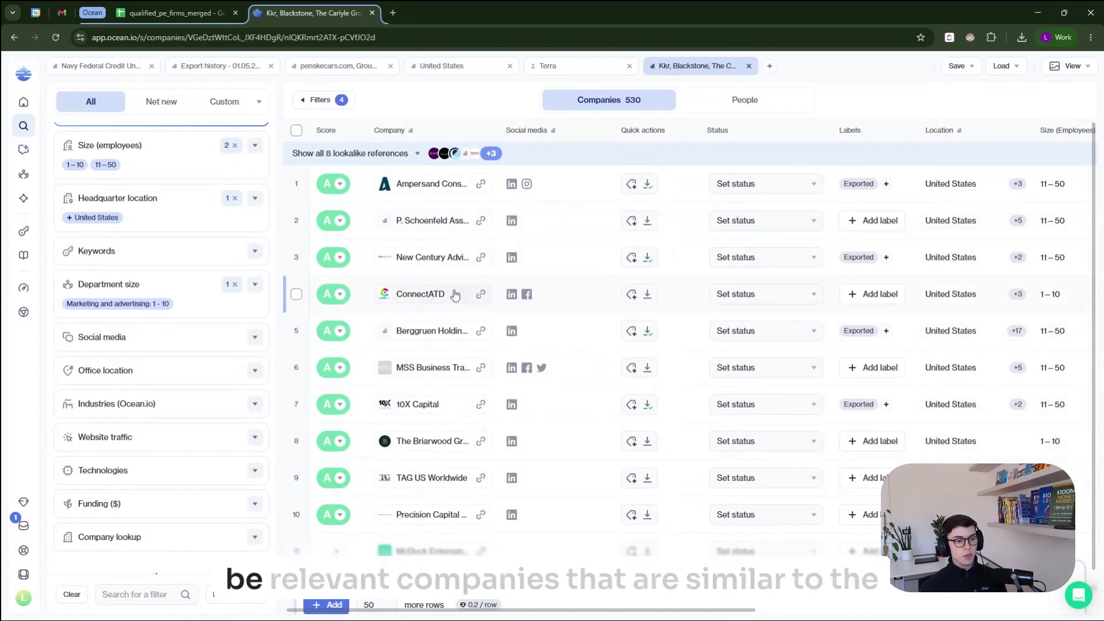
scroll(186, 379, down, 2)
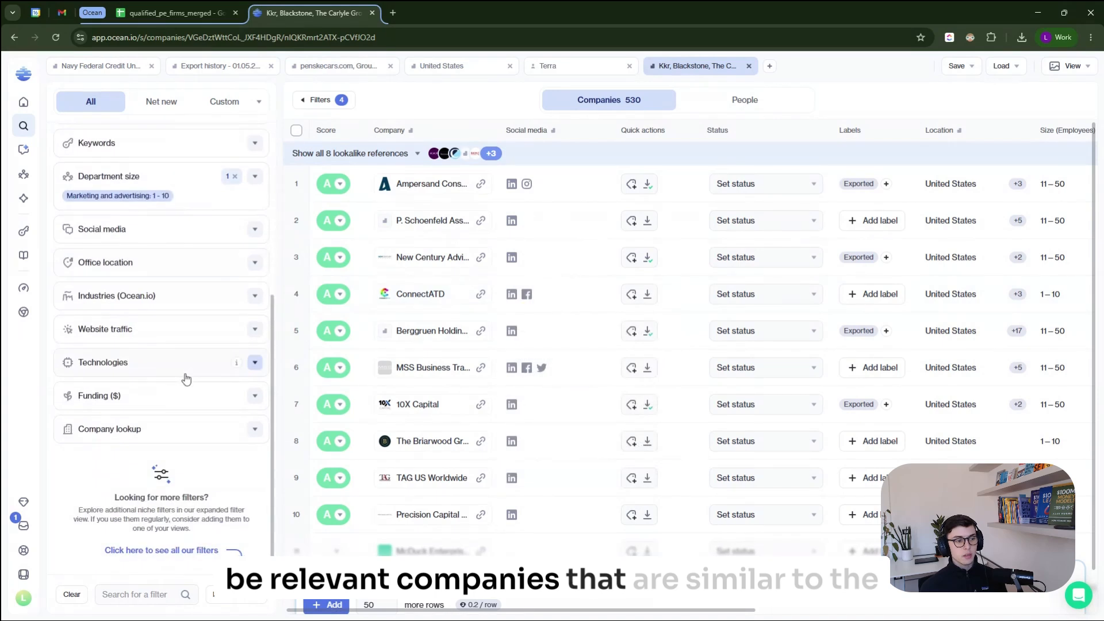
scroll(190, 387, up, 5)
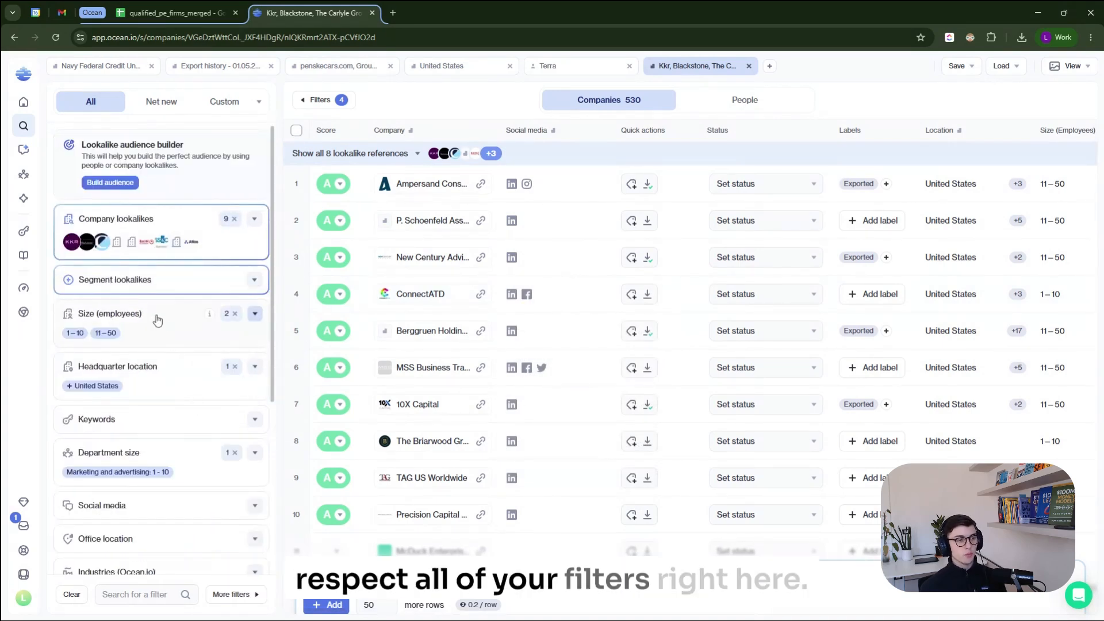
scroll(146, 447, down, 2)
scroll(212, 443, up, 2)
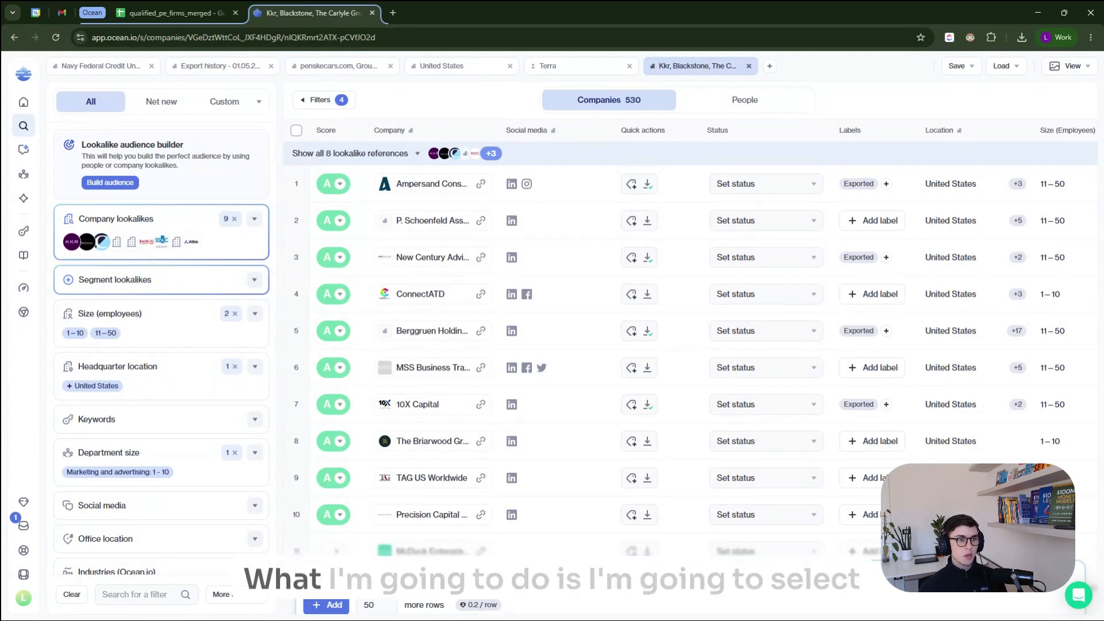
- Select all matching companies in the results and start exporting them to CSV
click(296, 131)
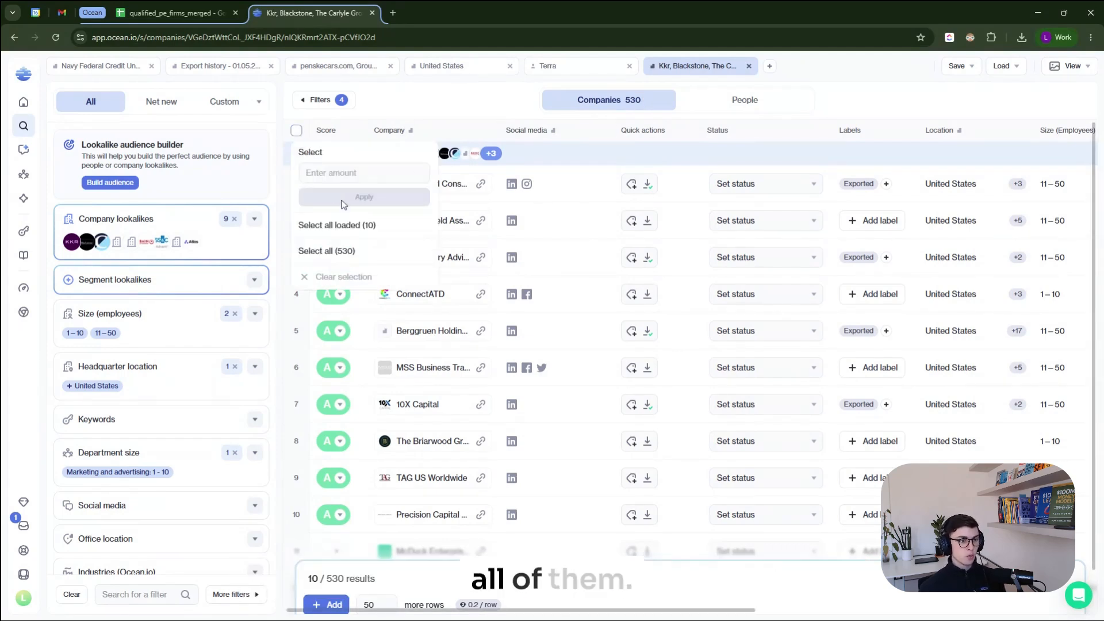
click(339, 251)
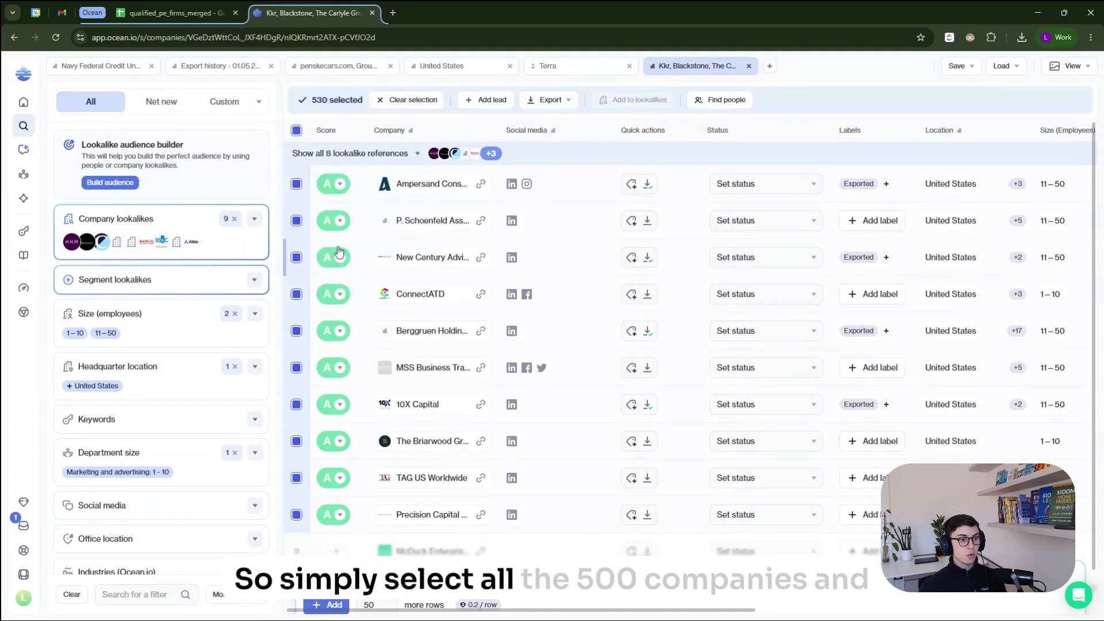
click(551, 100)
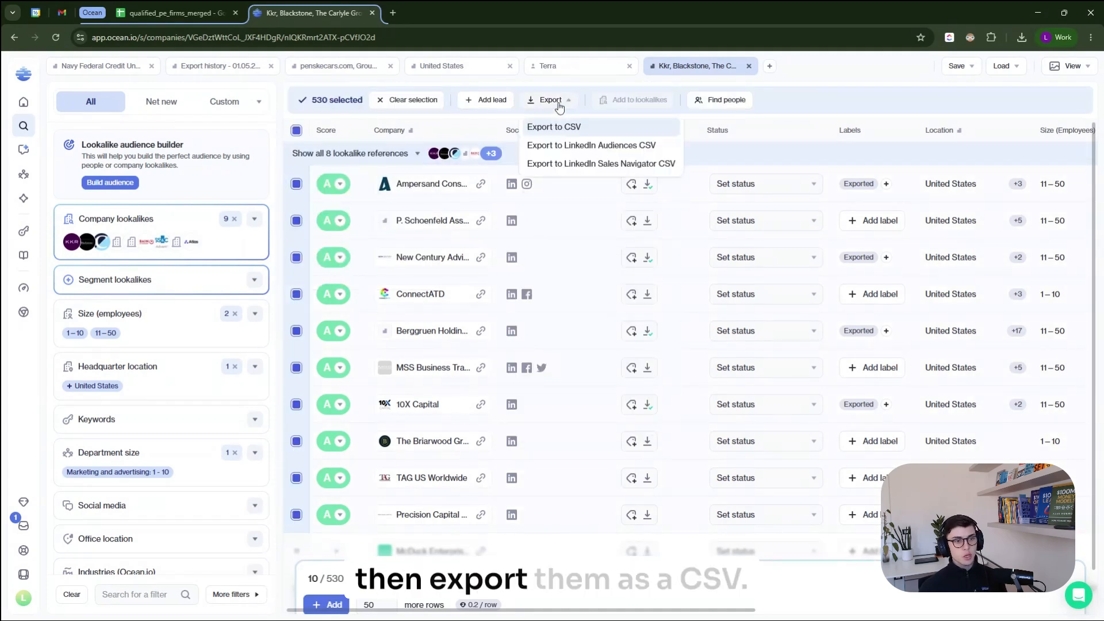
click(579, 129)
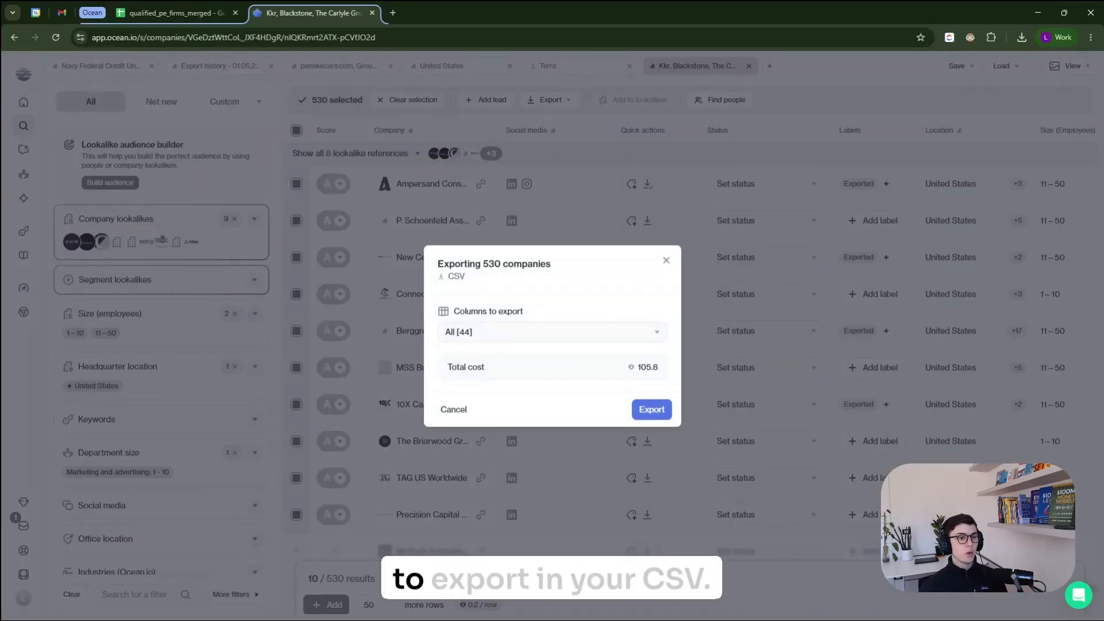
- Choose the Customized column set for the CSV export and proceed to the column selection
click(653, 337)
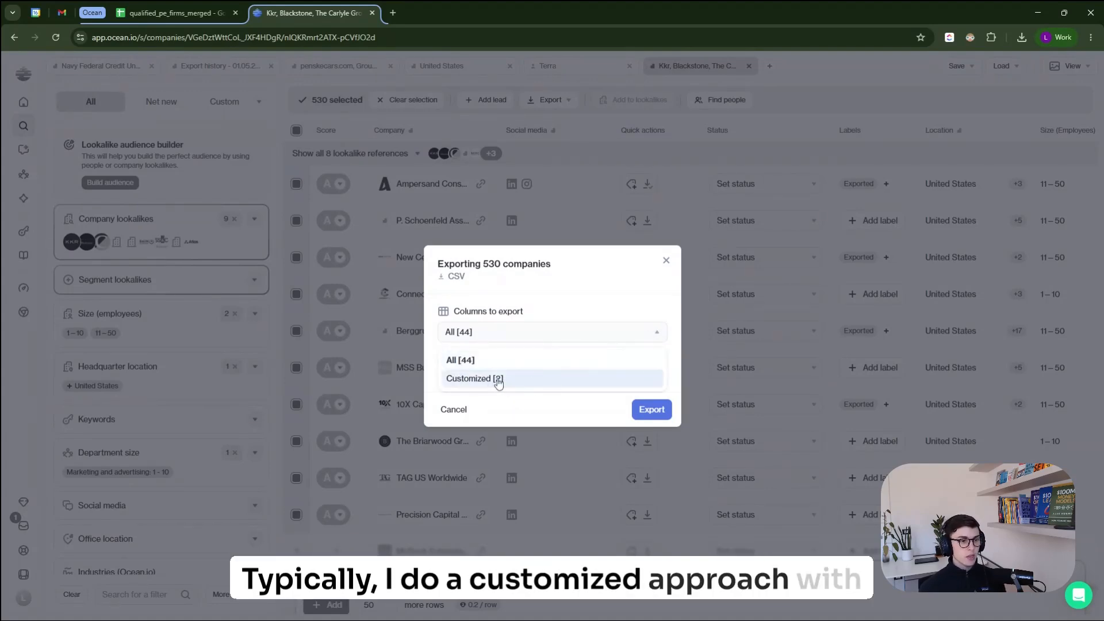
click(504, 380)
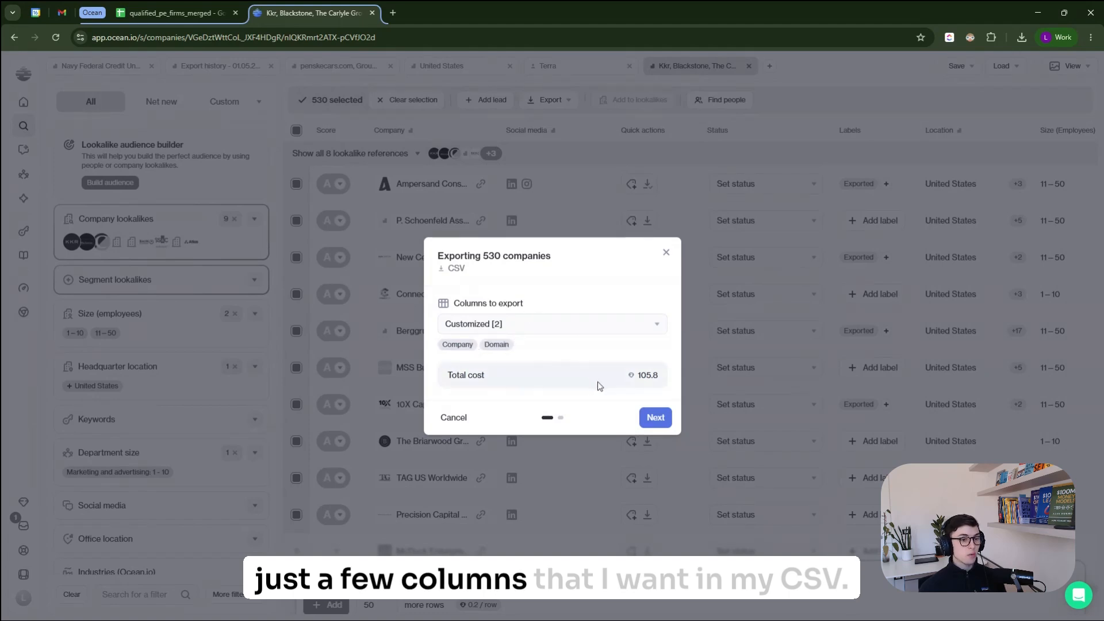
click(659, 324)
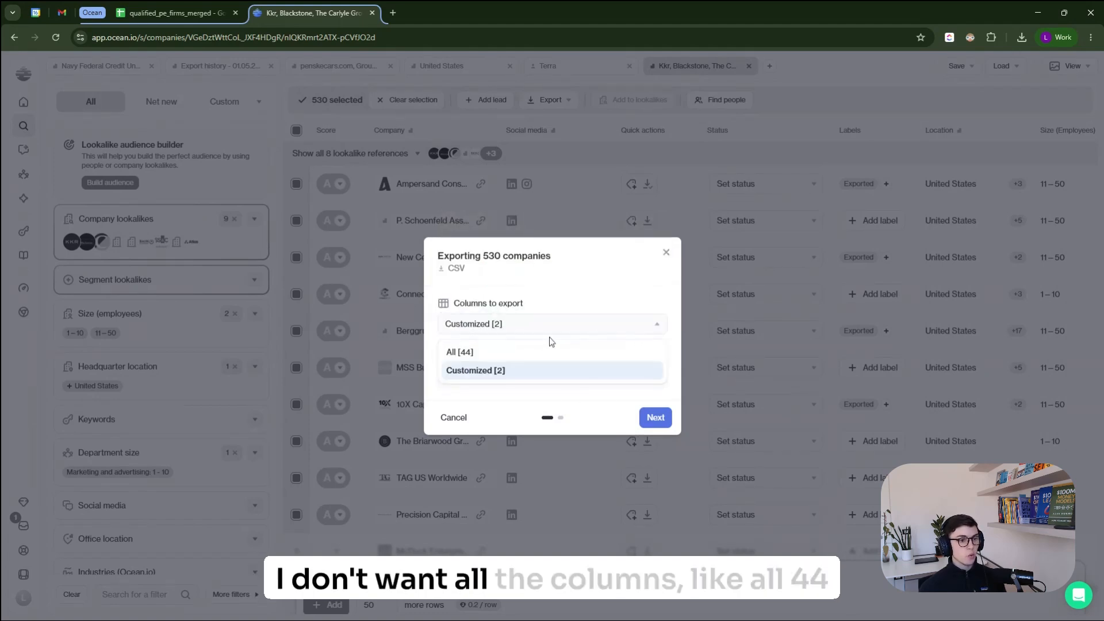
click(631, 371)
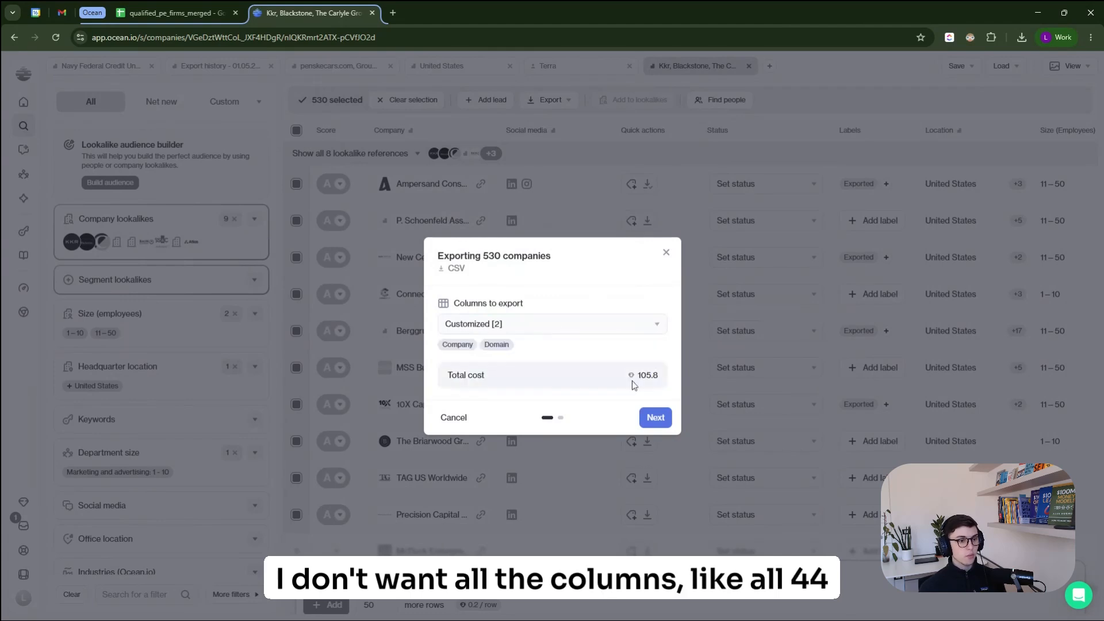
click(655, 417)
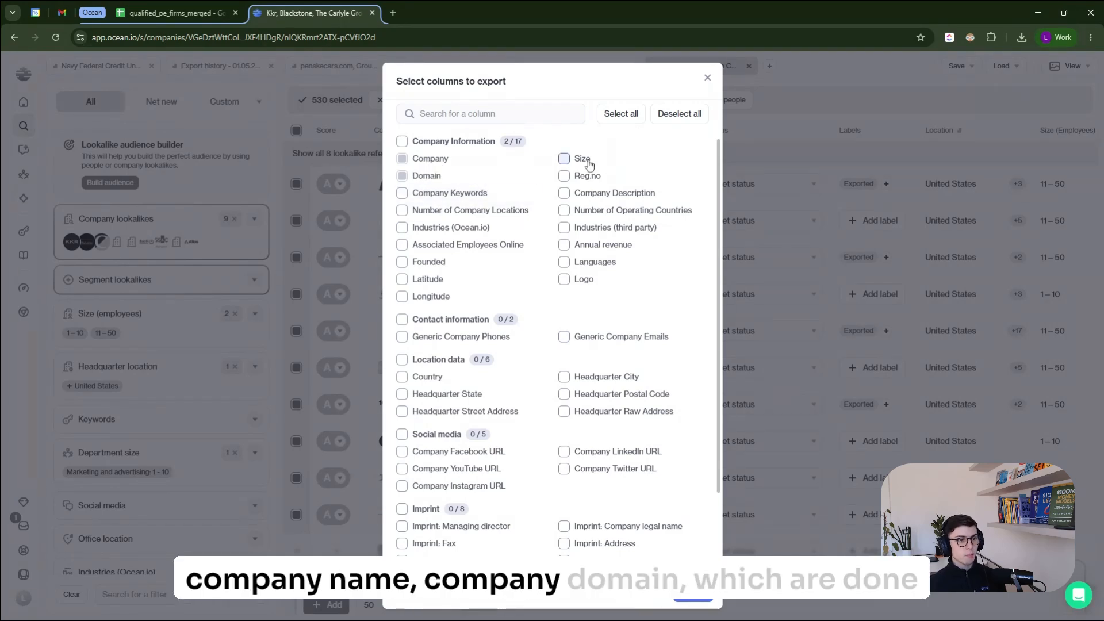
- Include Size, Company Description and Associated Employees Online in the company information export columns, leaving Industries (third party) out
click(565, 160)
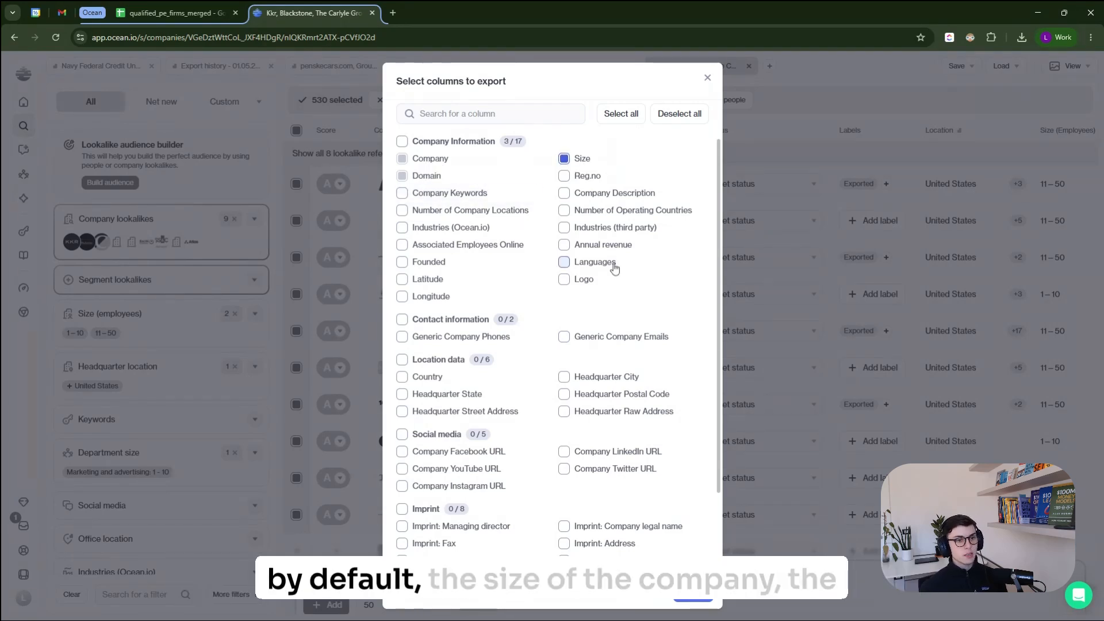
click(564, 194)
click(564, 228)
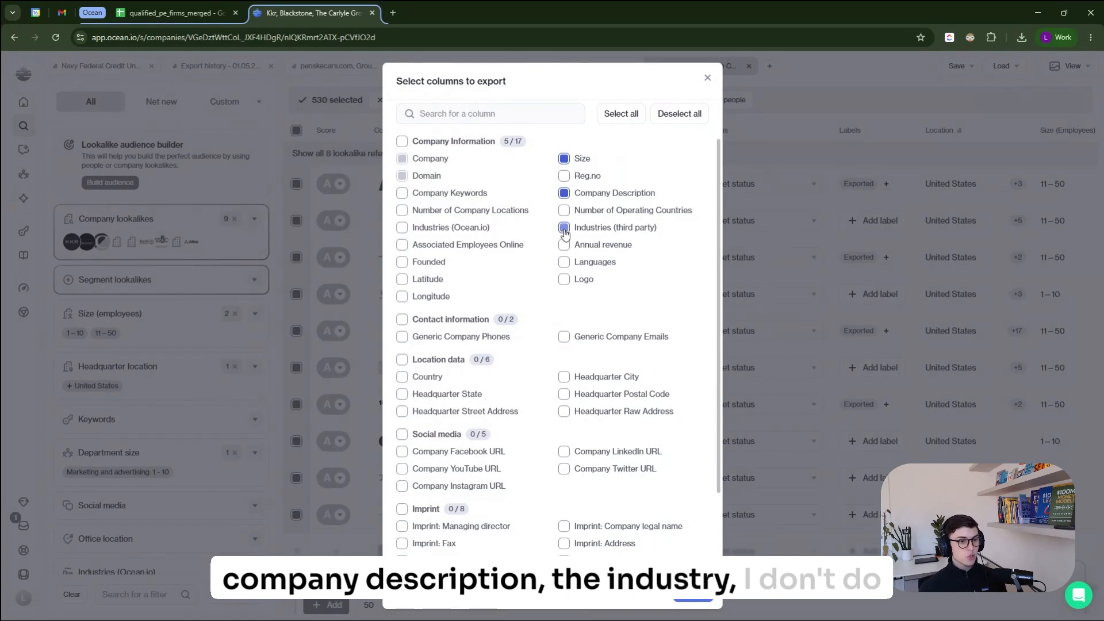
click(401, 246)
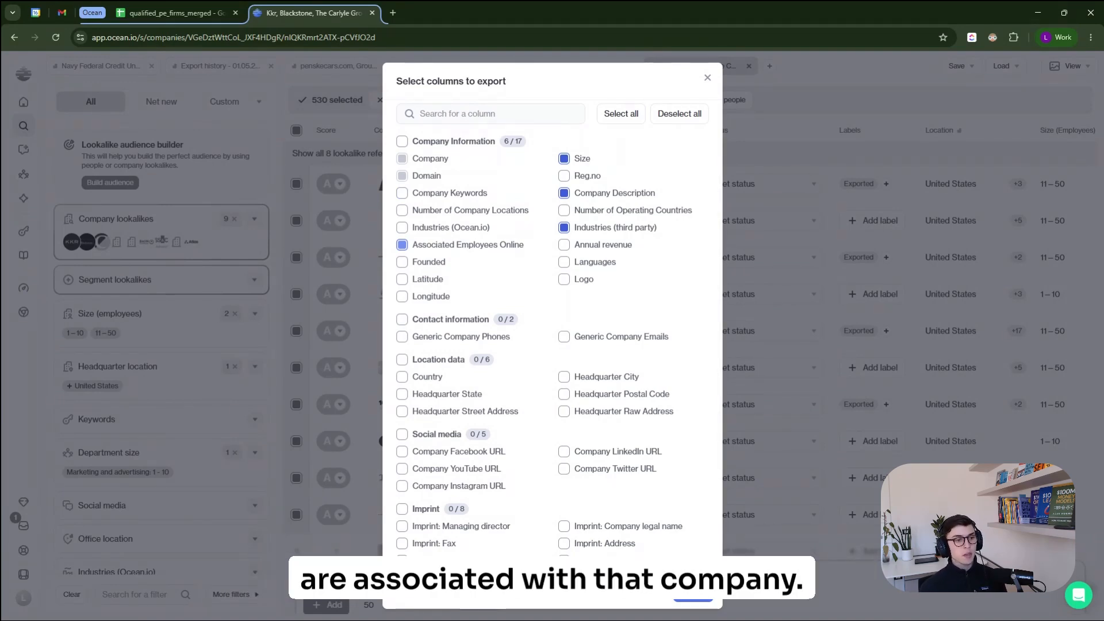
scroll(472, 264, down, 1)
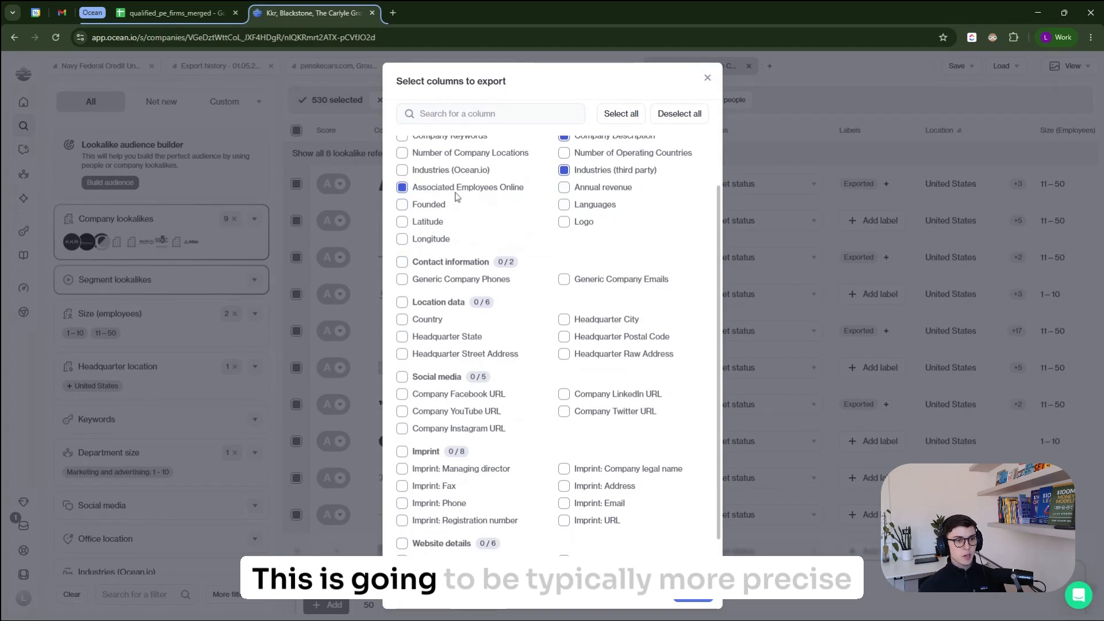
scroll(494, 191, up, 1)
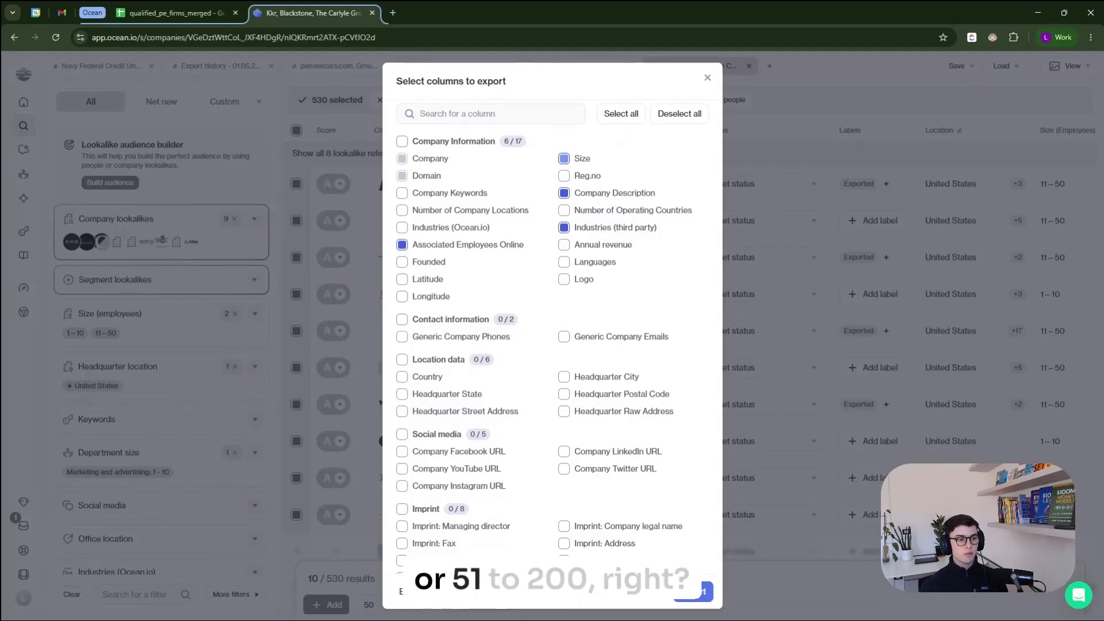
click(565, 159)
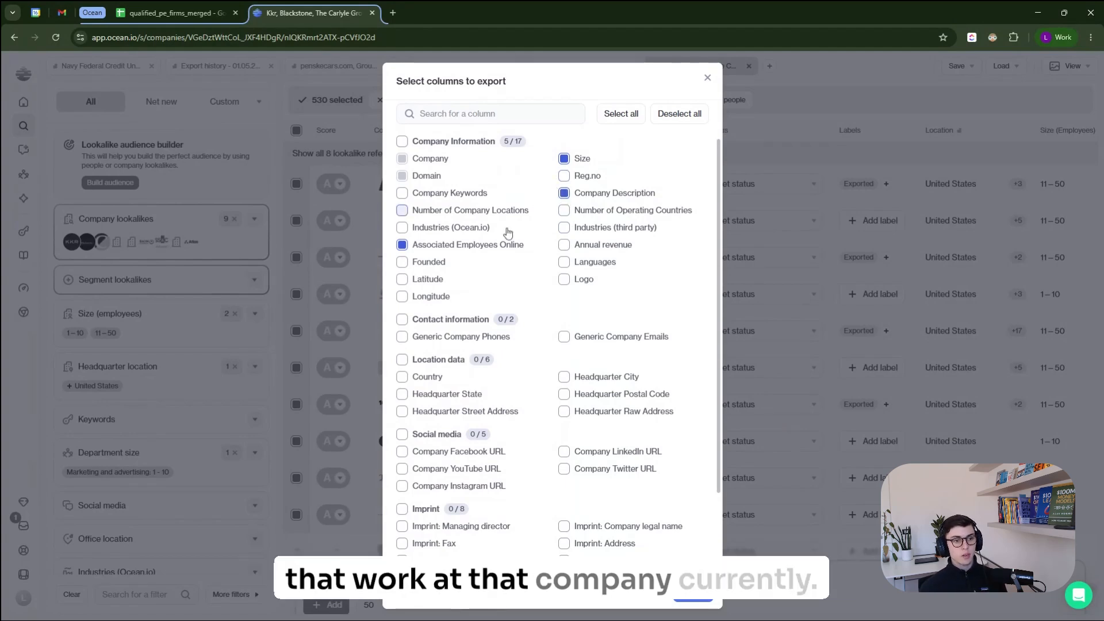
- Add the Country and Company LinkedIn URL columns, and export the selected companies to a downloaded CSV
scroll(505, 261, down, 1)
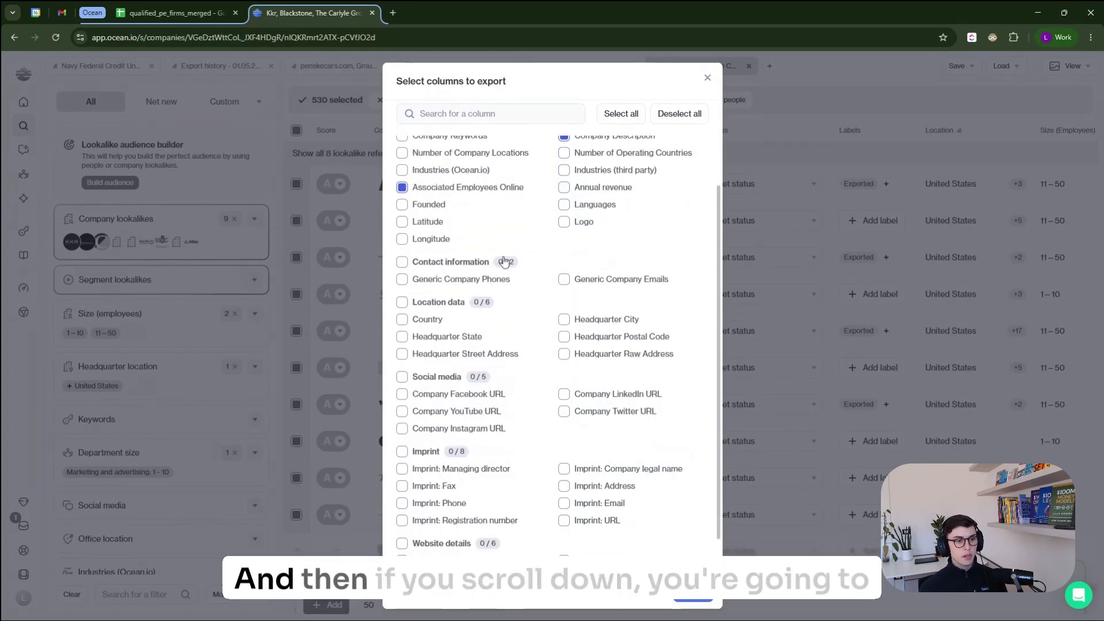
click(402, 320)
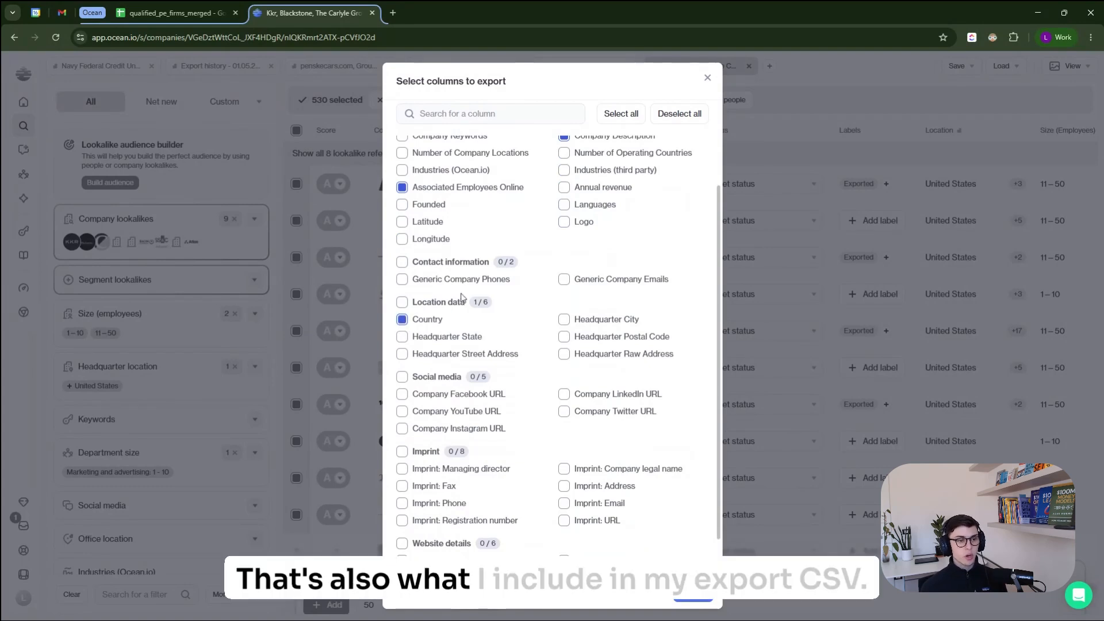
scroll(461, 298, down, 1)
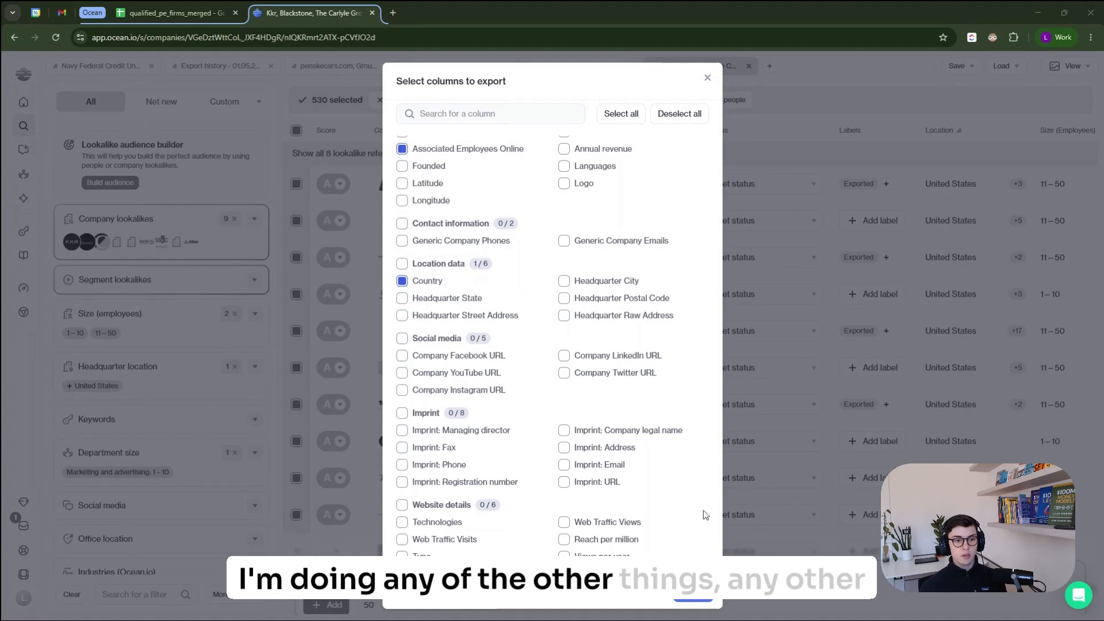
click(564, 356)
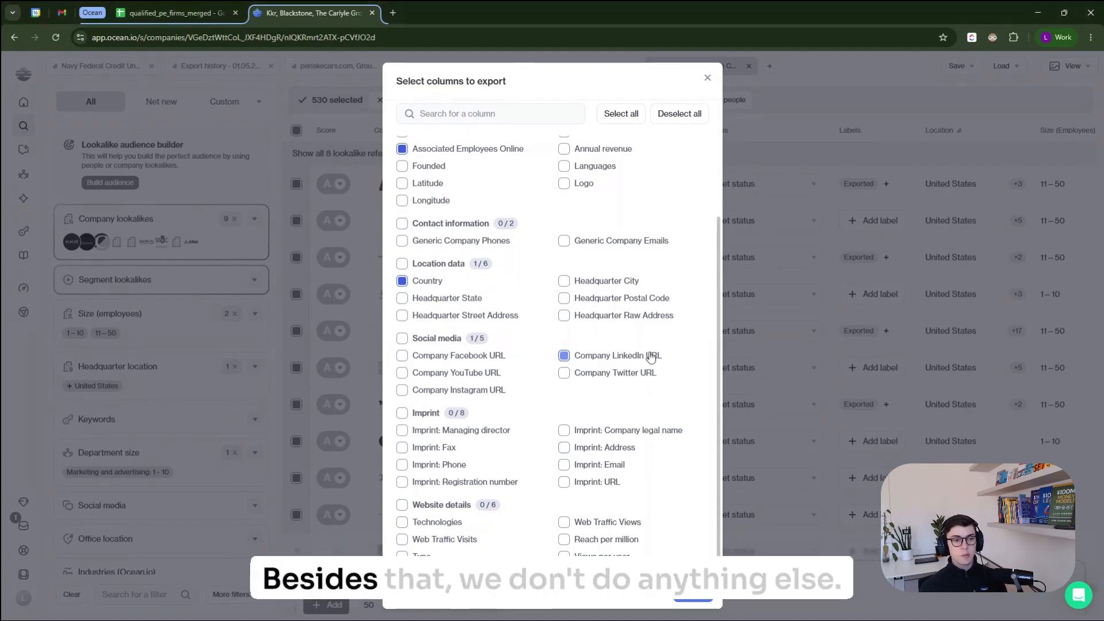
click(696, 596)
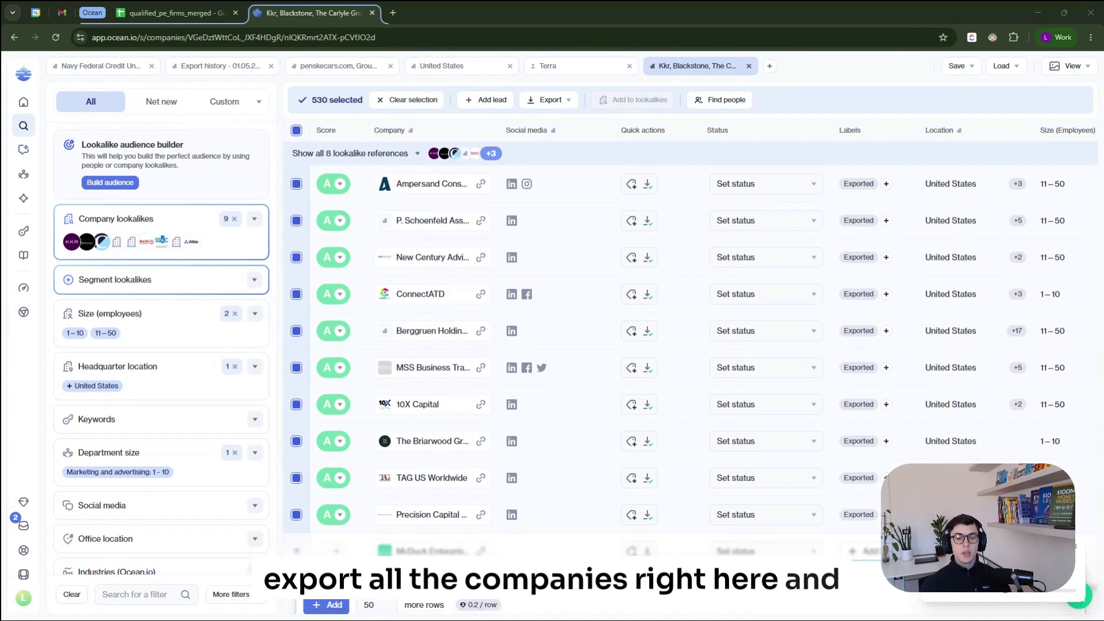
click(1012, 587)
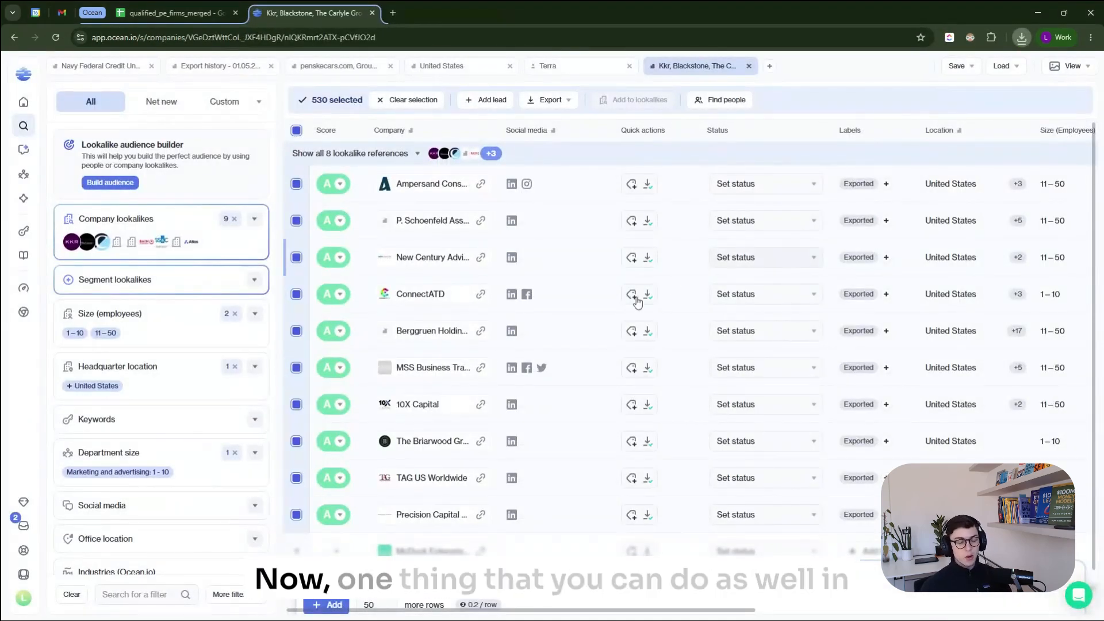
- Check the latest CSV export entry in the activities list and close the list
mouse_move(24, 575)
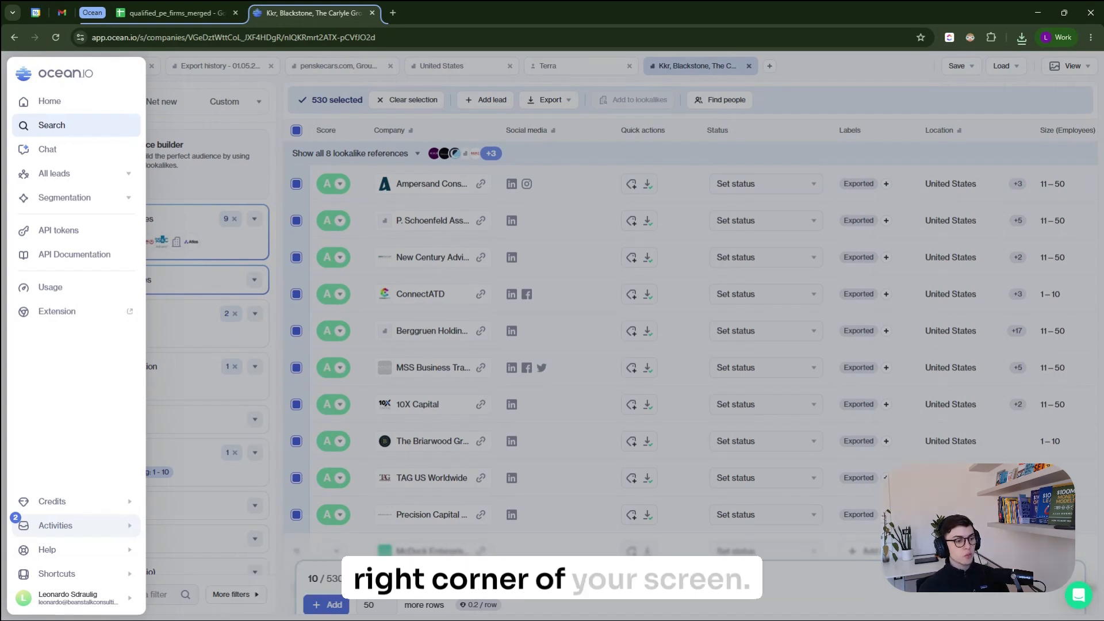
click(130, 529)
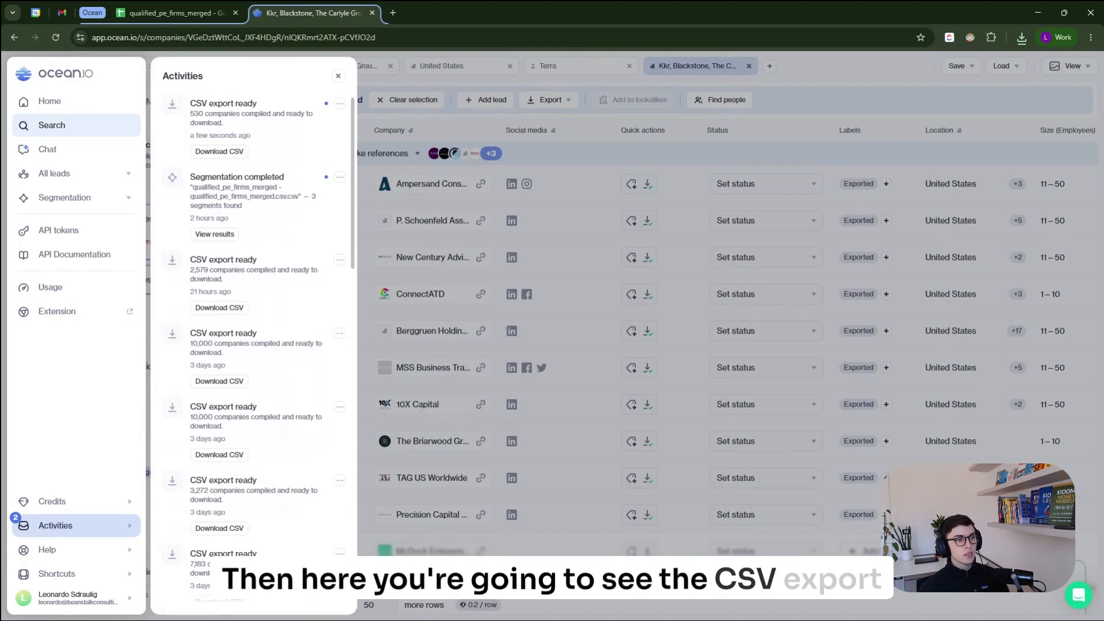
drag(190, 103, 258, 103)
drag(190, 114, 224, 123)
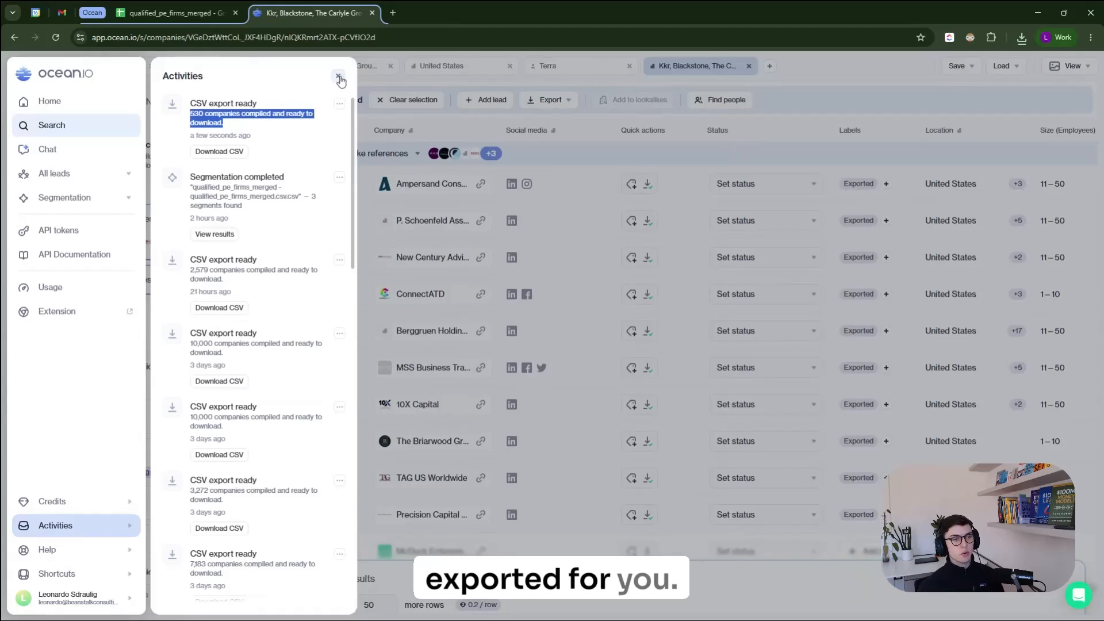
click(339, 77)
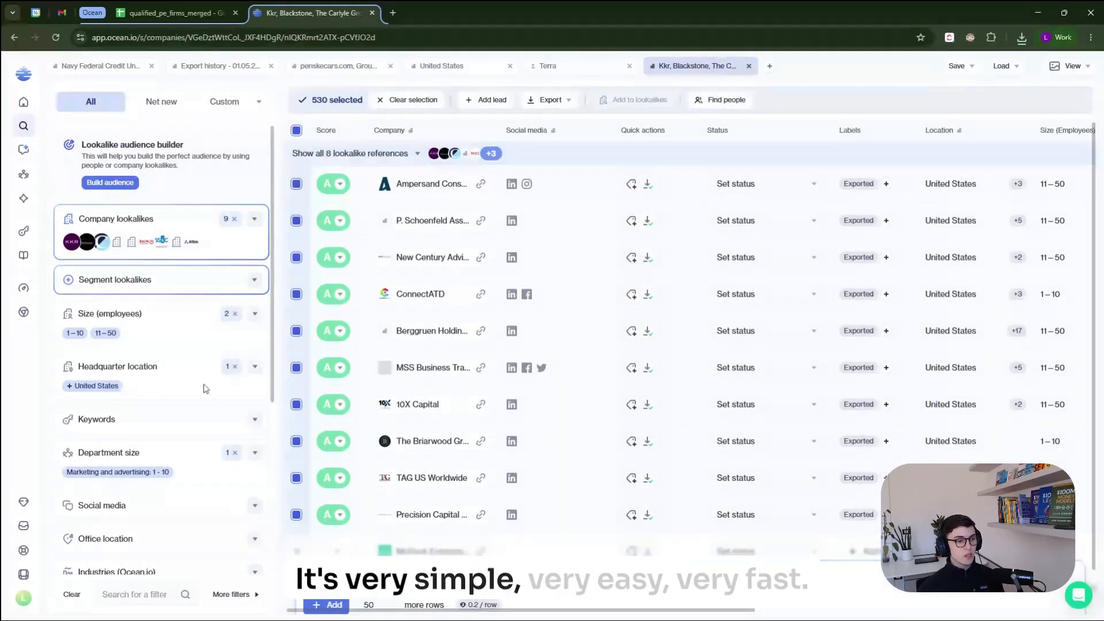
- Open a people search covering all the selected companies
scroll(204, 389, down, 5)
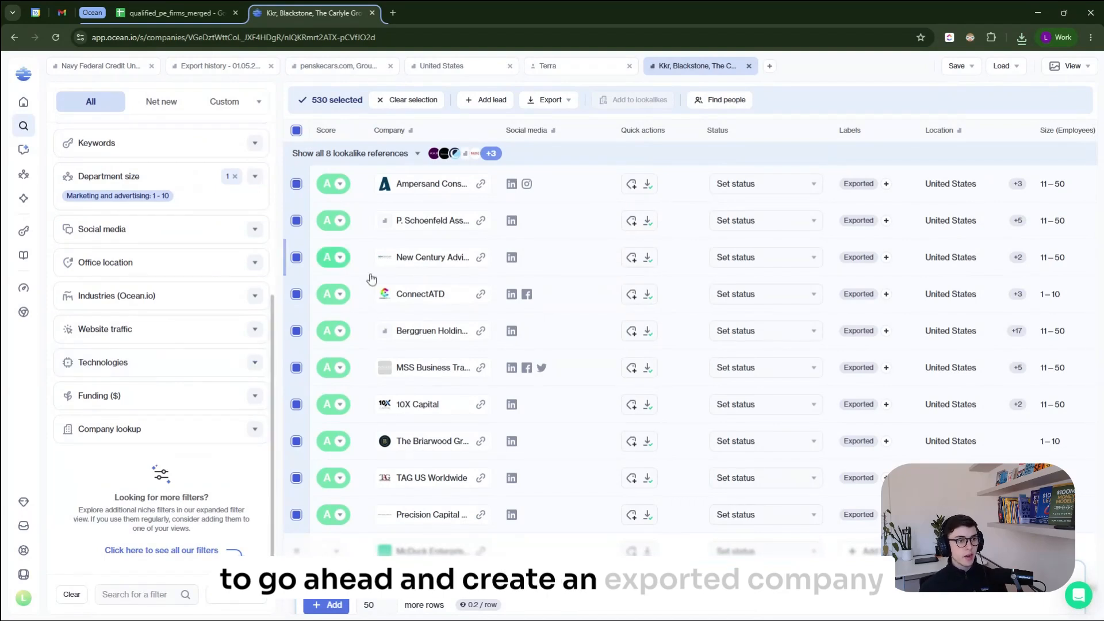
scroll(234, 345, up, 5)
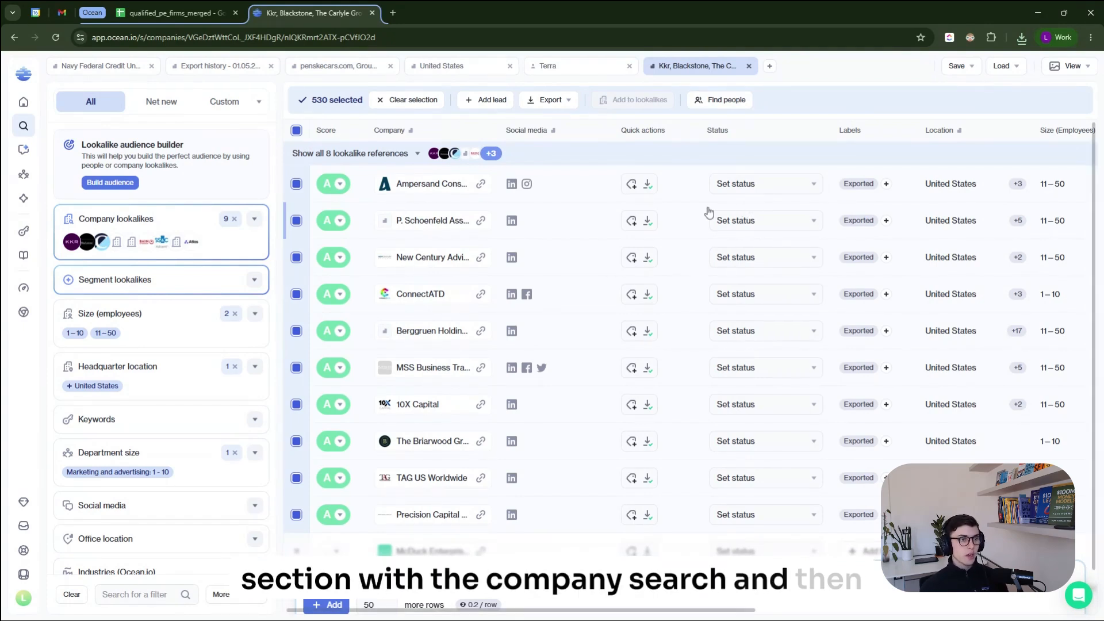
click(734, 105)
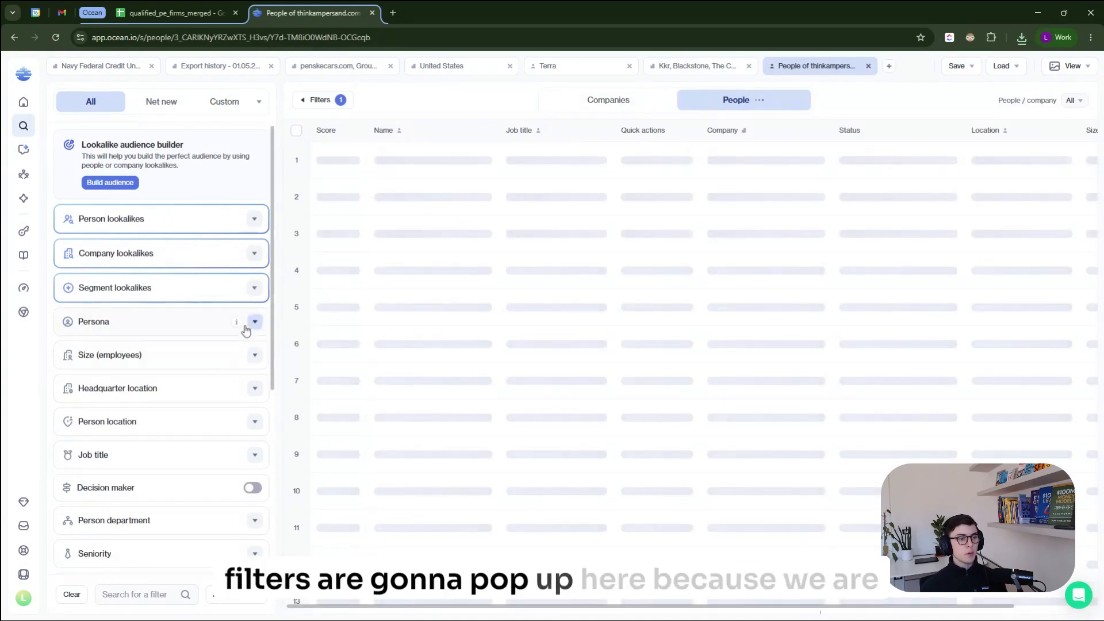
- Look through the people search filters, including Decision maker and the additional available filters, and close the expanded view
scroll(256, 325, down, 2)
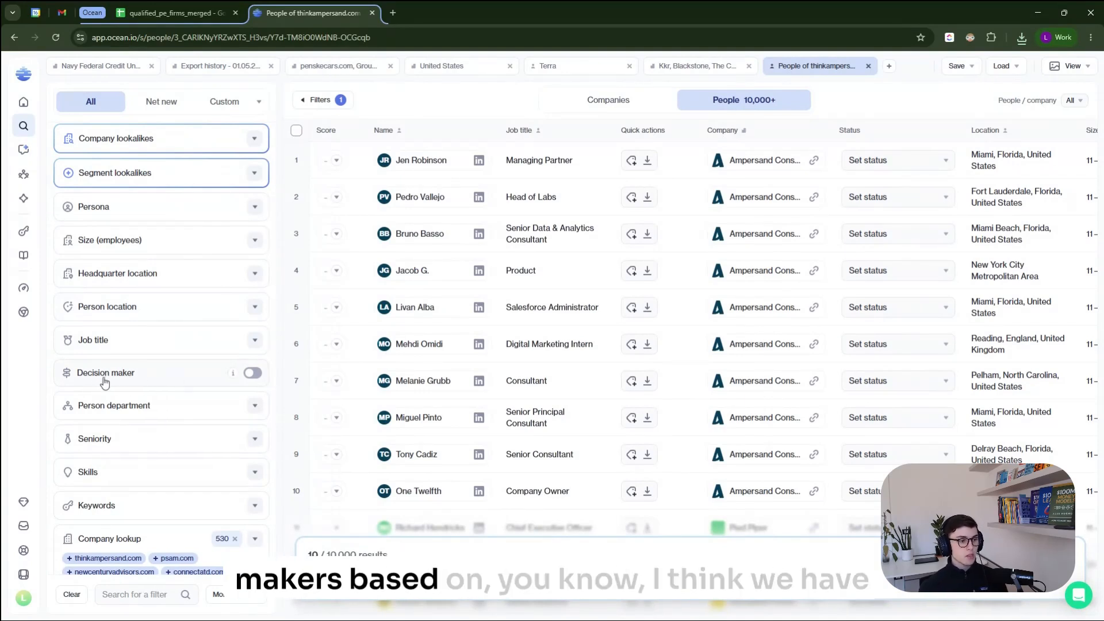
mouse_move(235, 374)
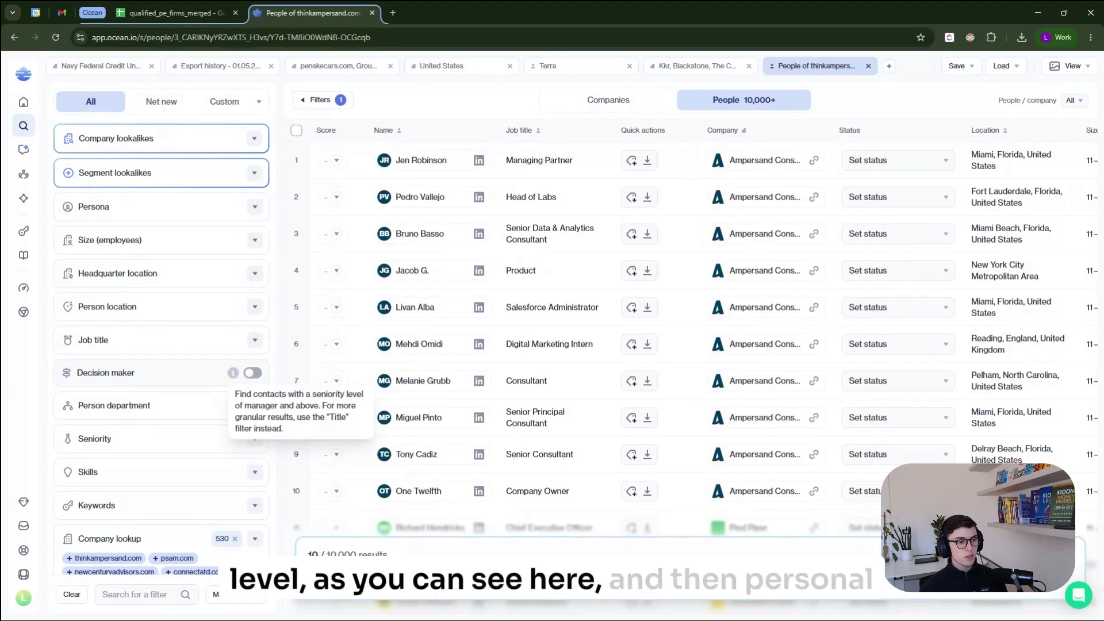
scroll(148, 383, down, 1)
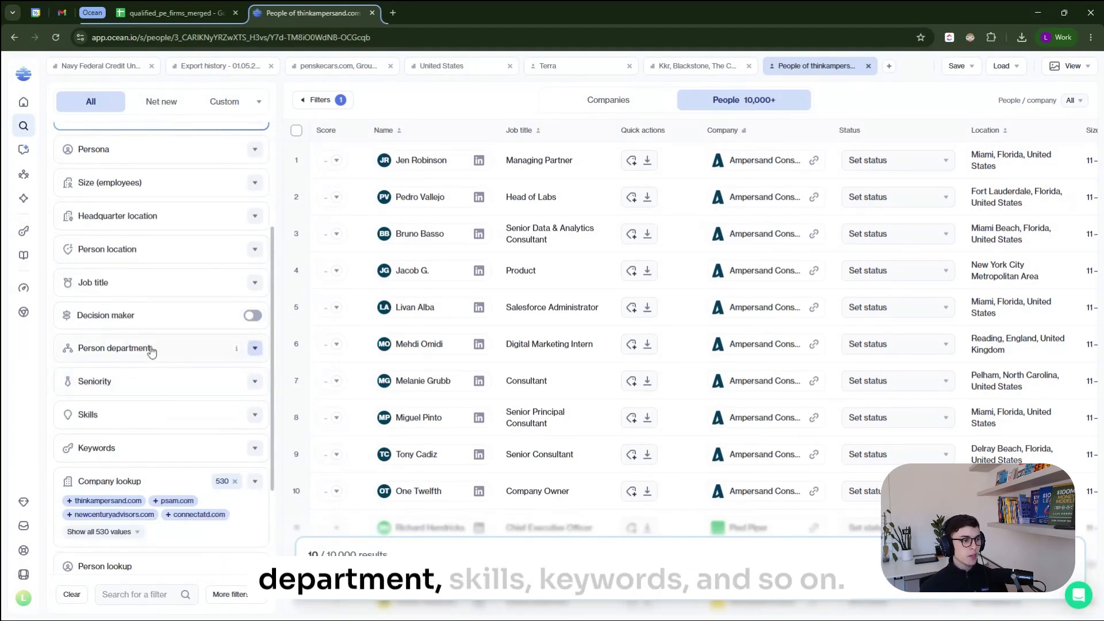
scroll(155, 403, down, 2)
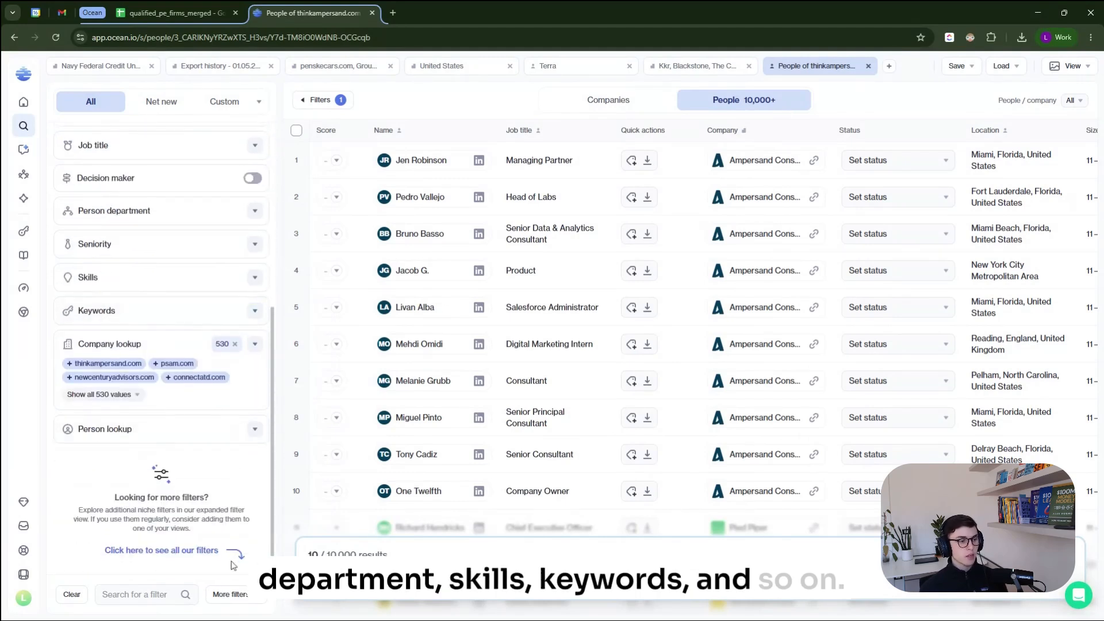
click(229, 594)
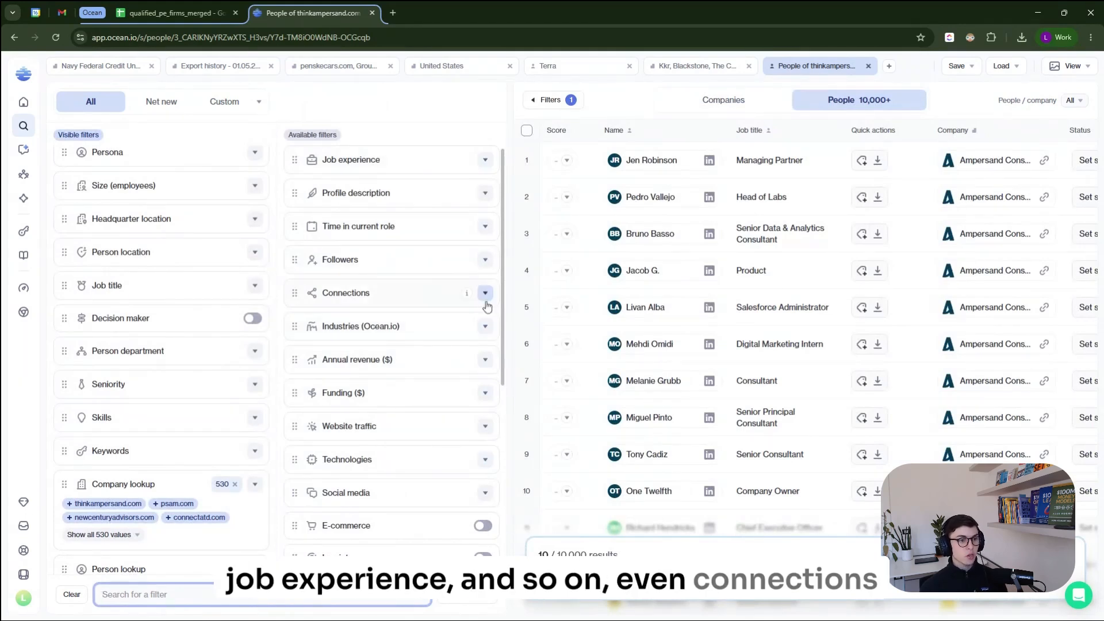
scroll(482, 309, down, 5)
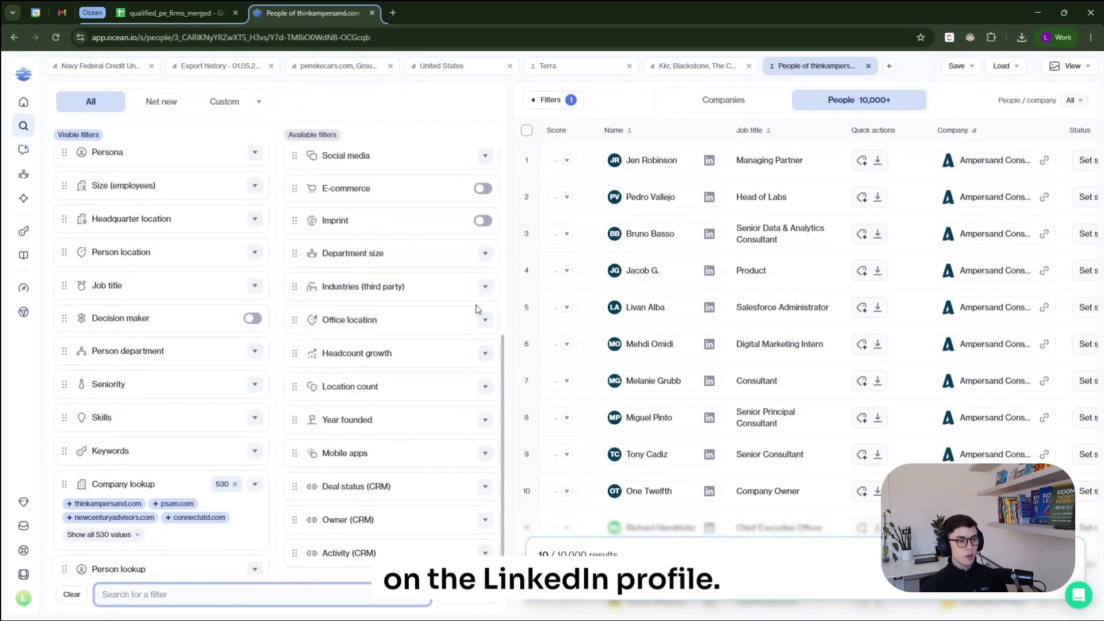
scroll(478, 308, up, 5)
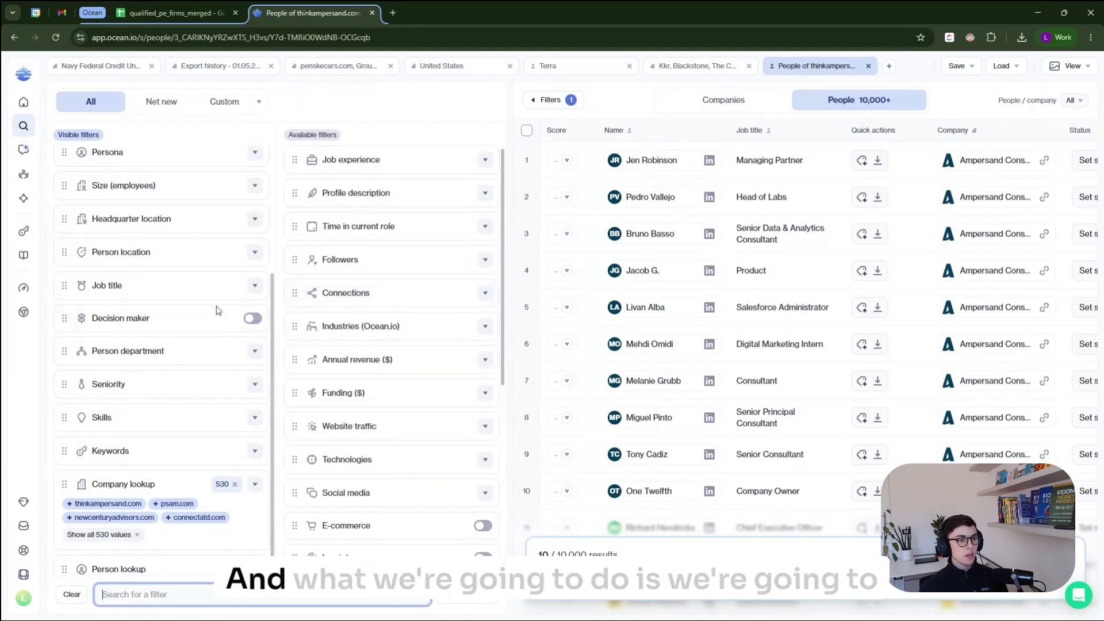
scroll(186, 414, up, 3)
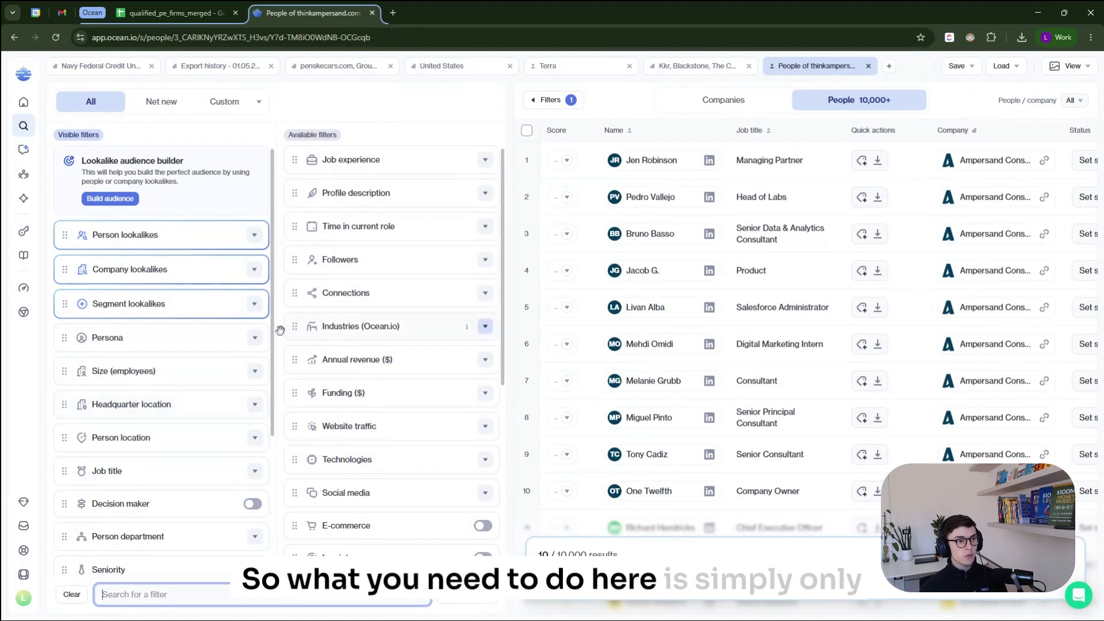
click(459, 601)
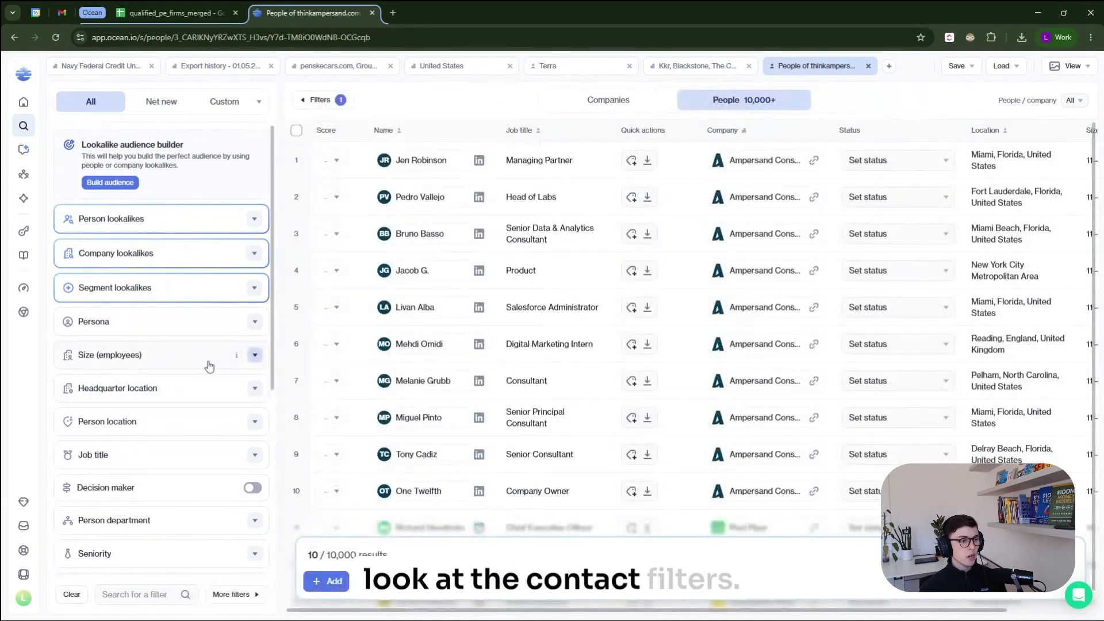
- Filter the people by the job titles Principal and partner, and collapse the job title filter
scroll(262, 405, down, 1)
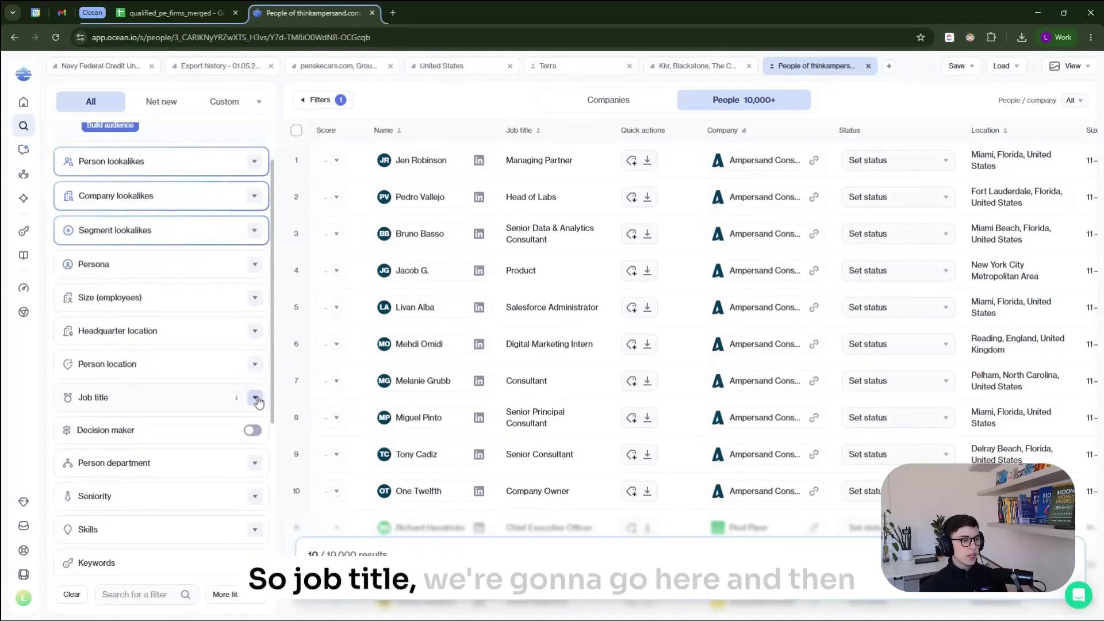
click(255, 399)
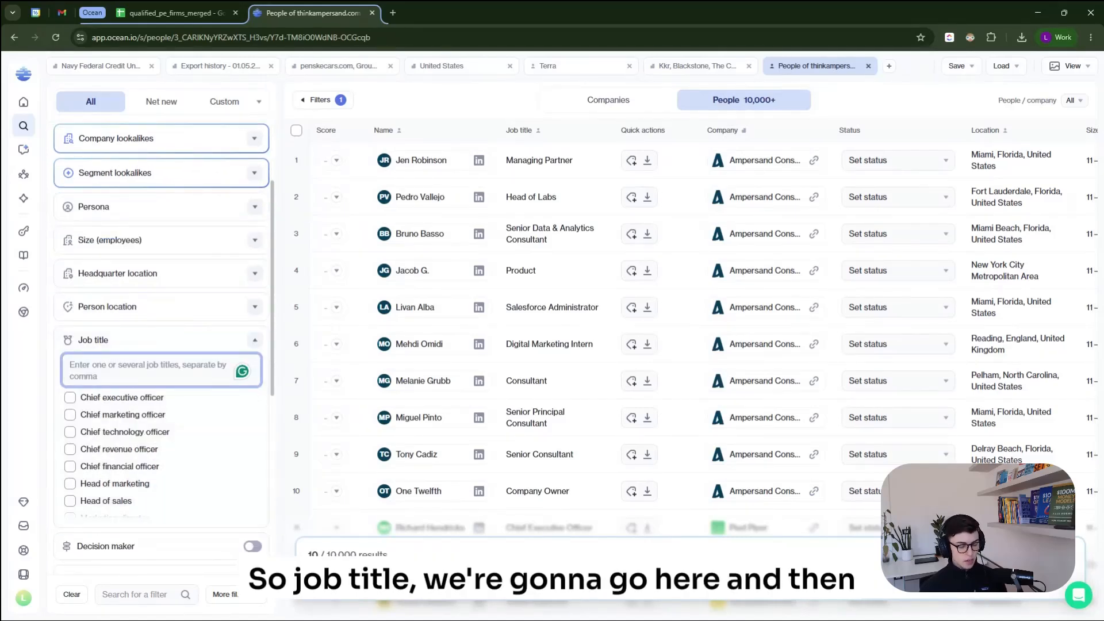
text(principal)
key(Return)
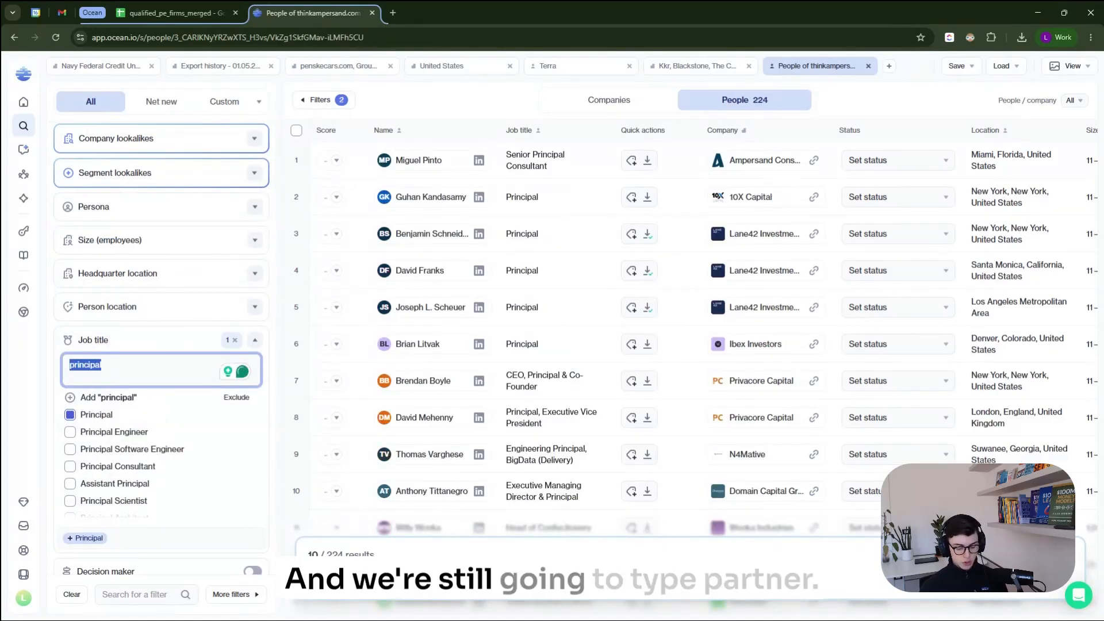
text(partner)
key(Return)
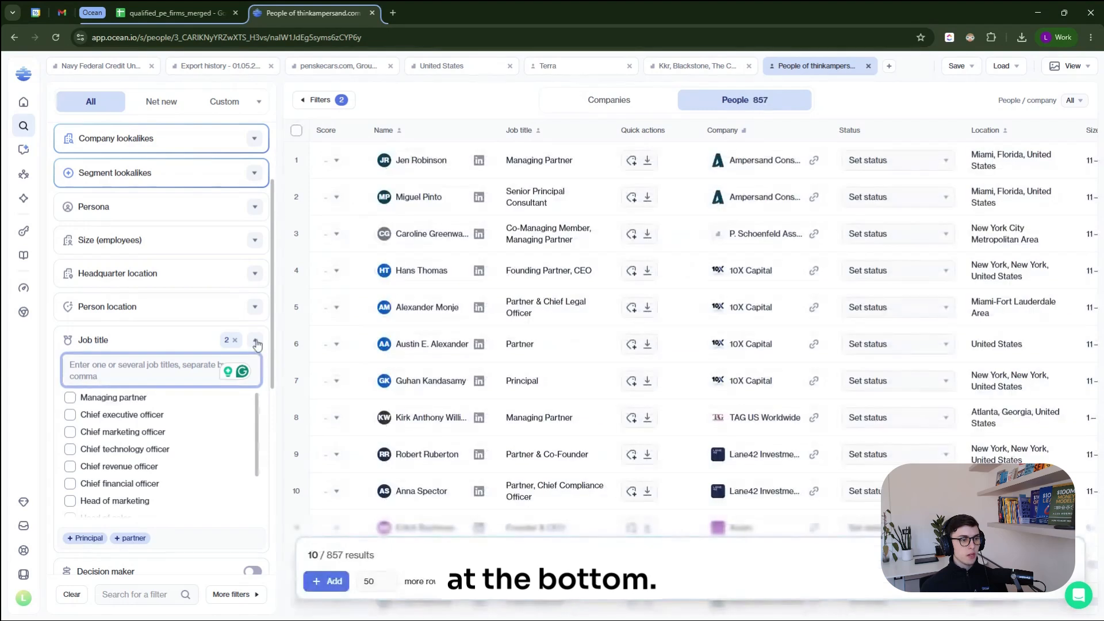
click(255, 342)
scroll(109, 352, down, 1)
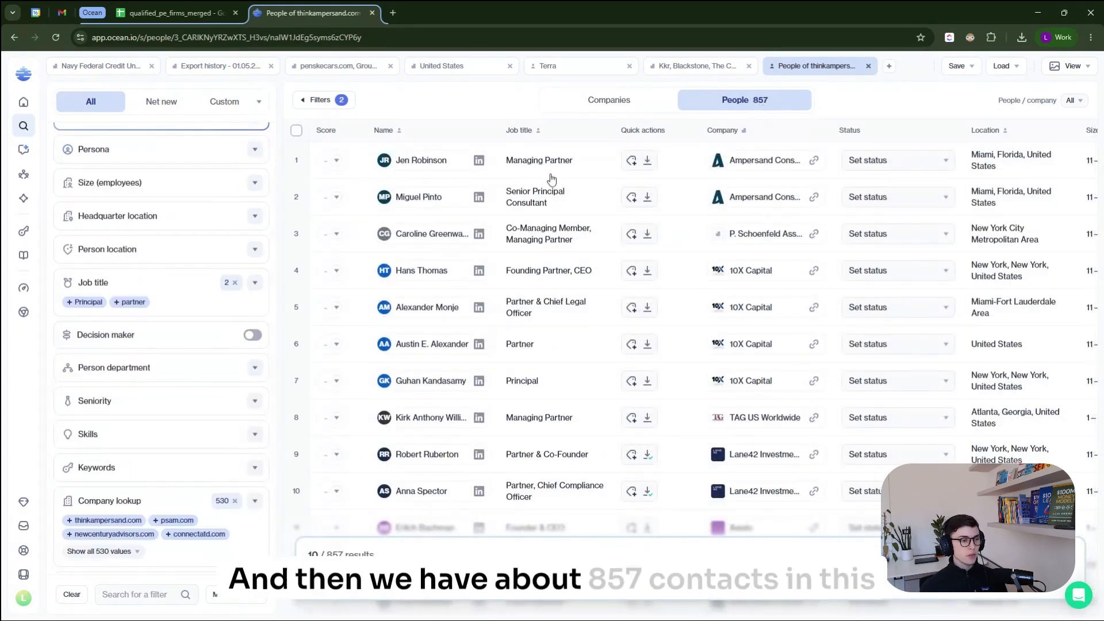
scroll(176, 413, up, 3)
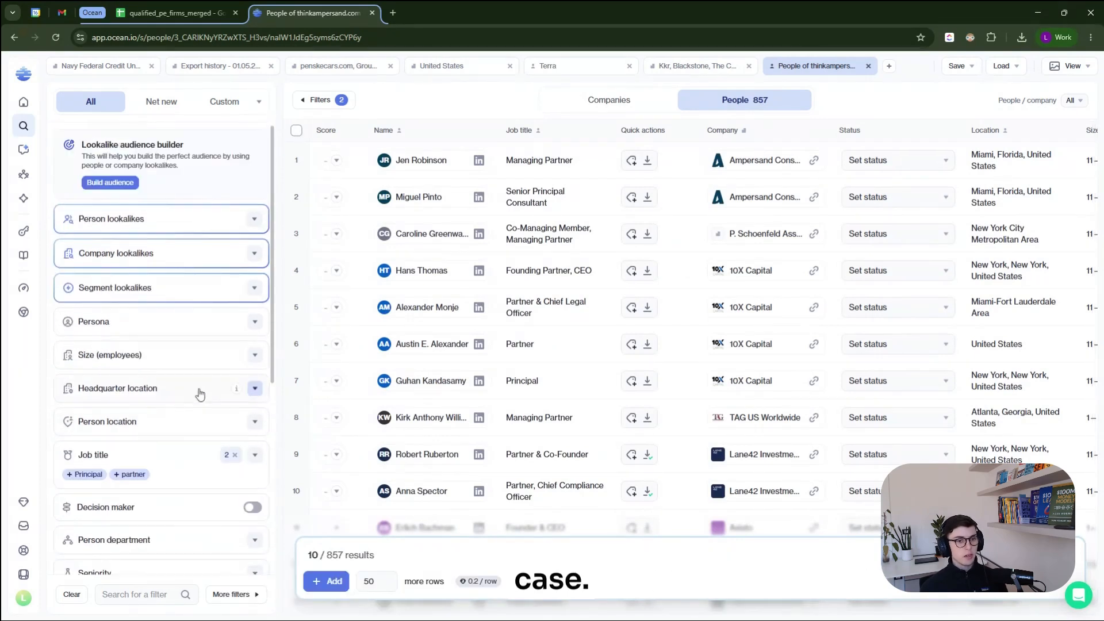
scroll(193, 378, down, 6)
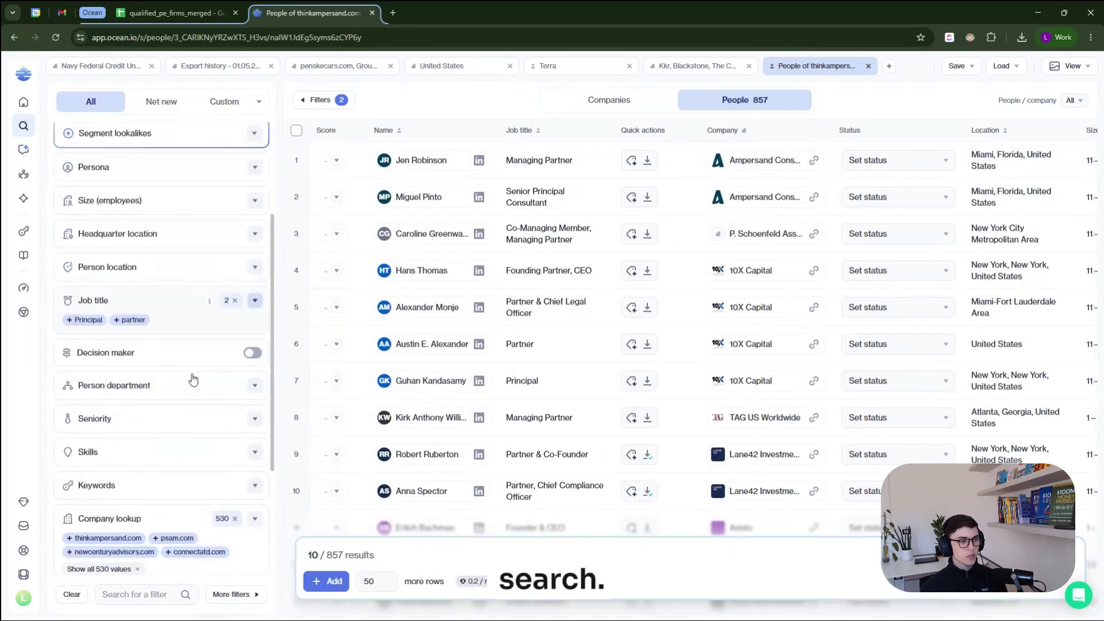
- Filter the people by the person location United States and collapse the location filter
scroll(193, 378, up, 6)
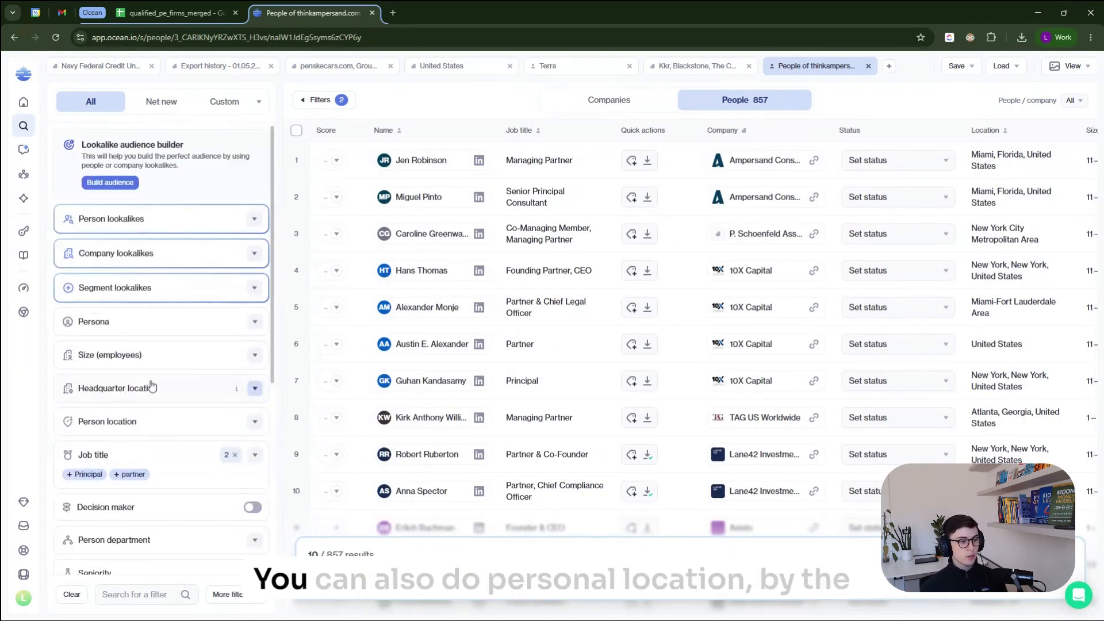
click(122, 426)
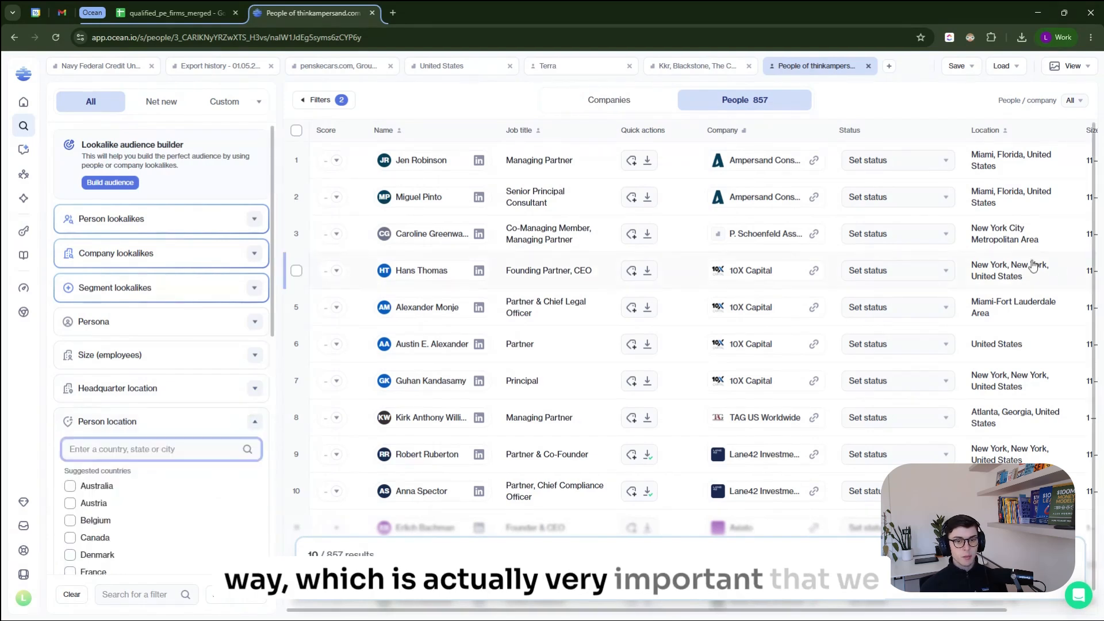
scroll(176, 360, down, 2)
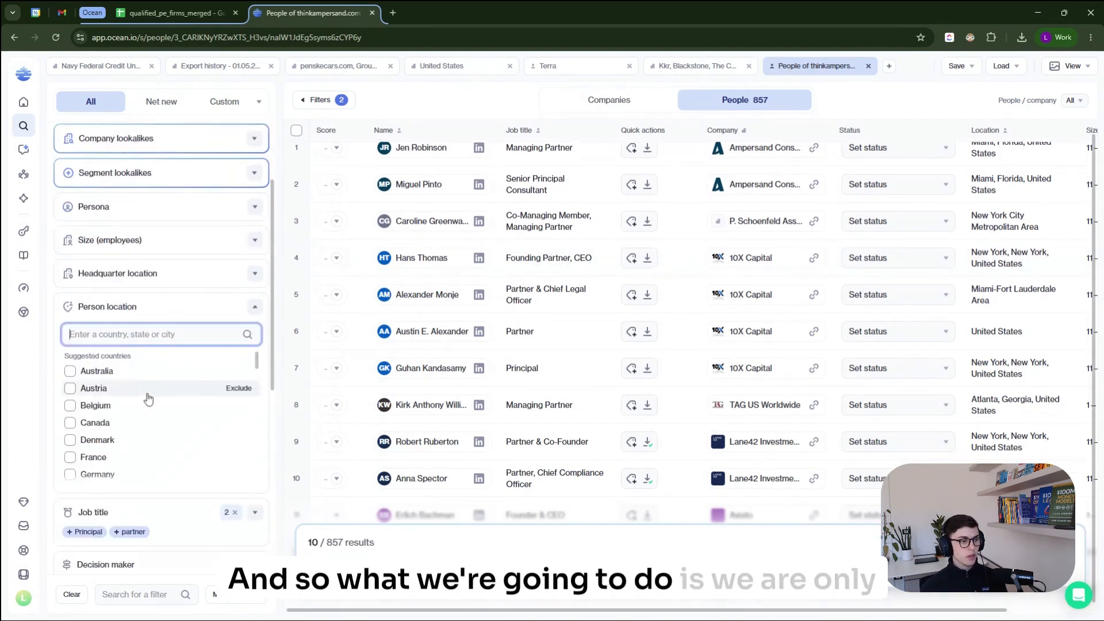
text(united stae)
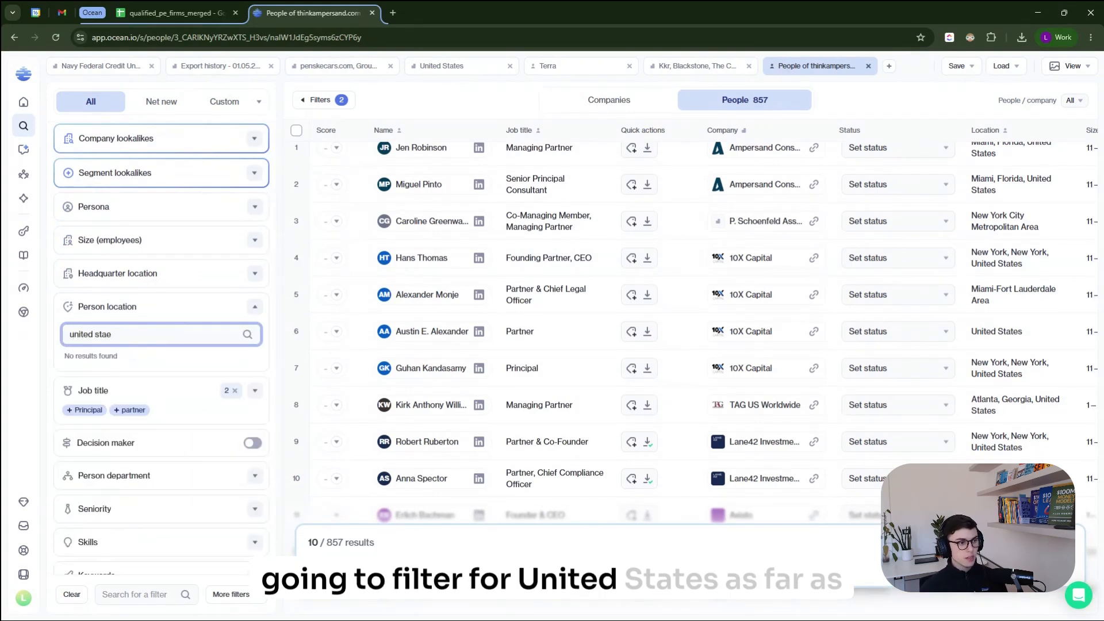
key(BackSpace)
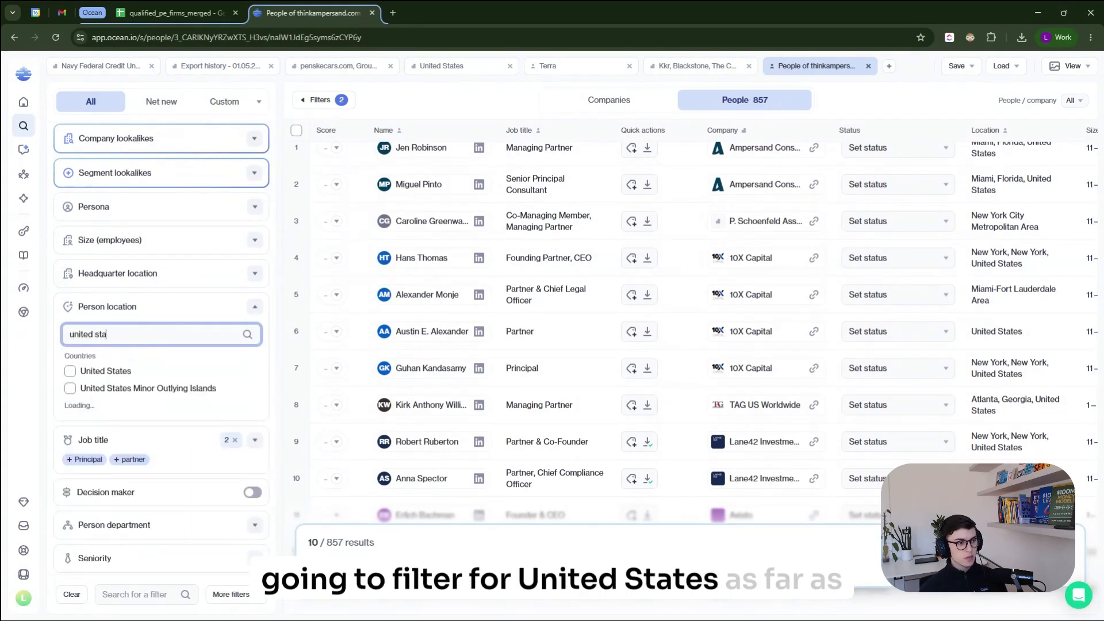
click(70, 371)
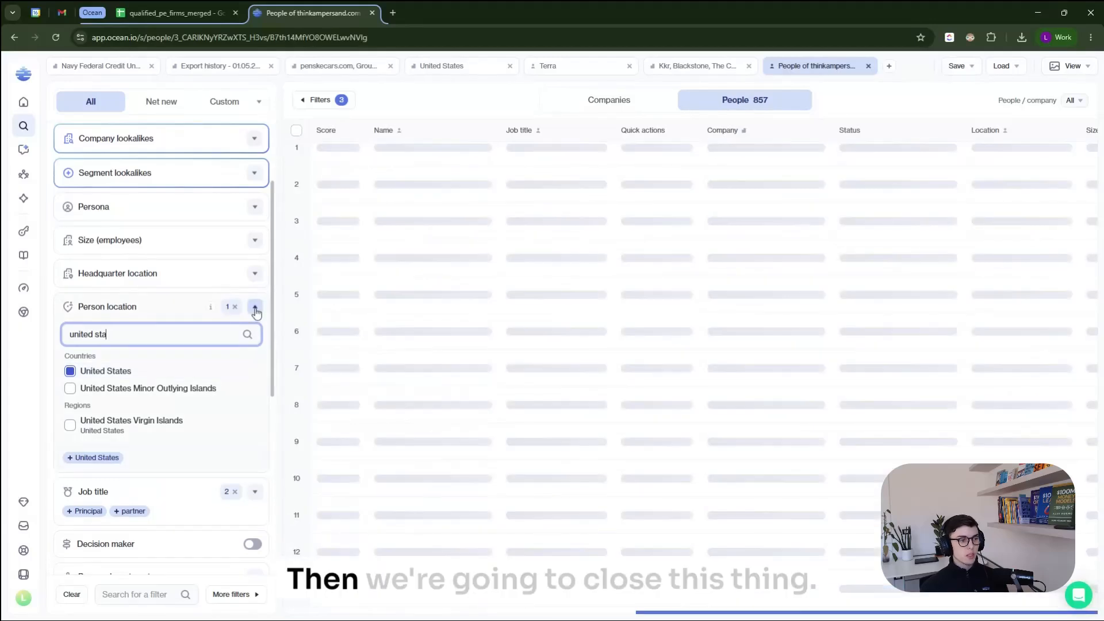
click(255, 308)
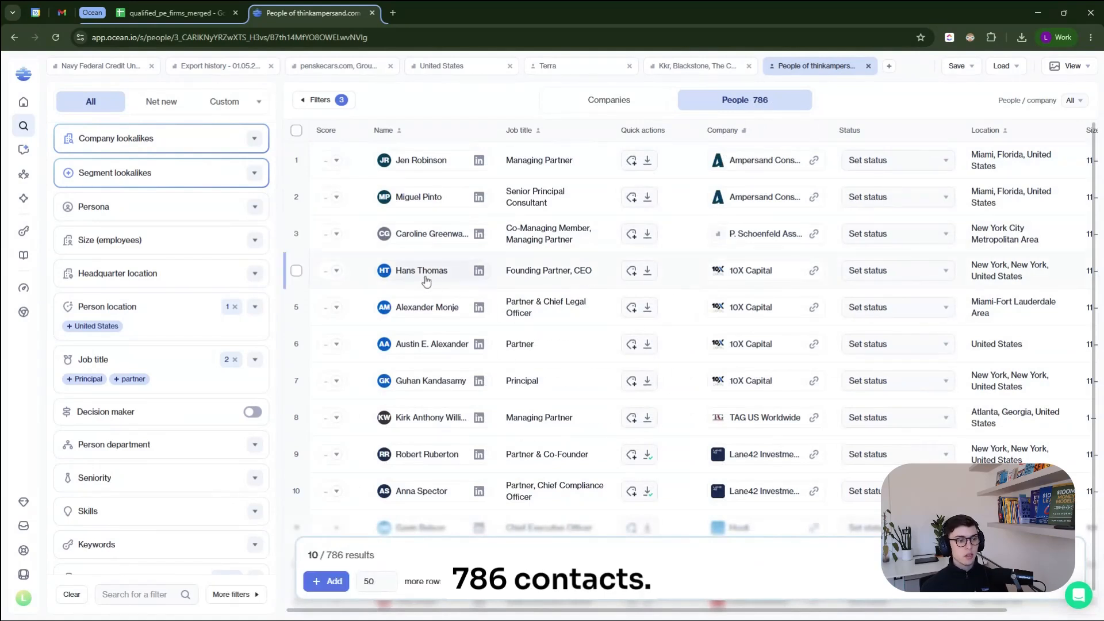
- Load 30 more rows of people results and look through the names, job titles, companies and locations
scroll(424, 281, down, 1)
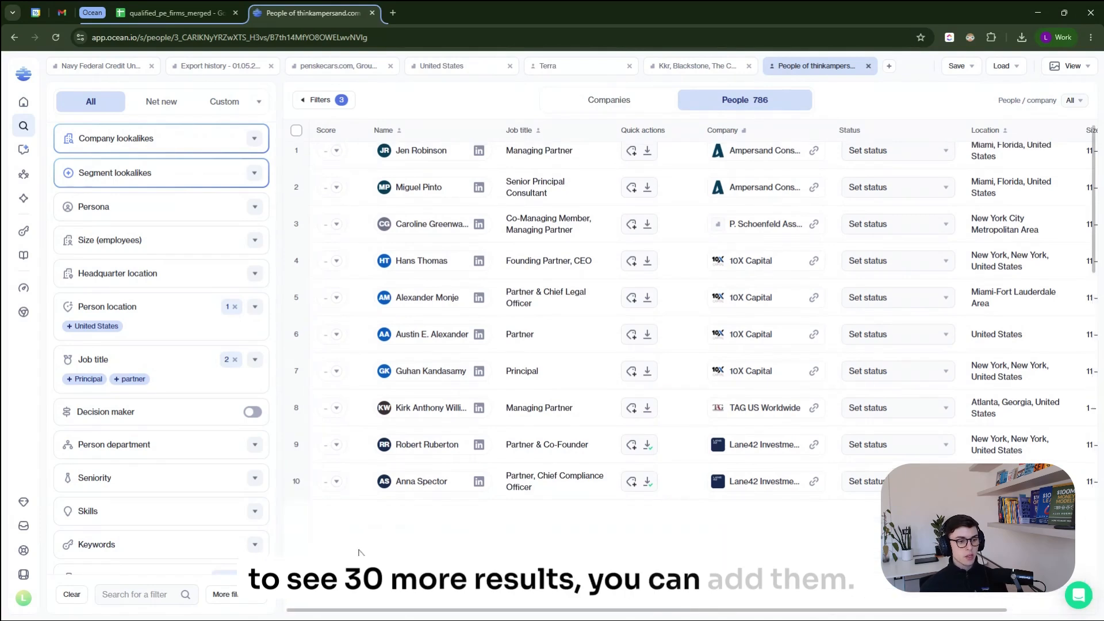
scroll(425, 455, down, 2)
scroll(424, 455, down, 12)
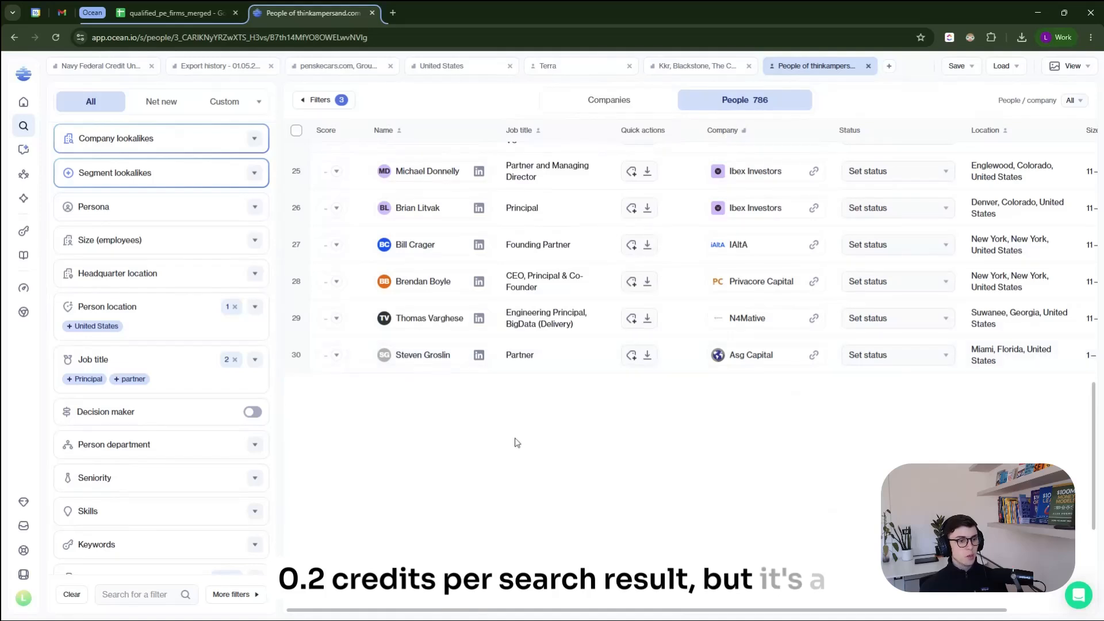
scroll(426, 414, down, 3)
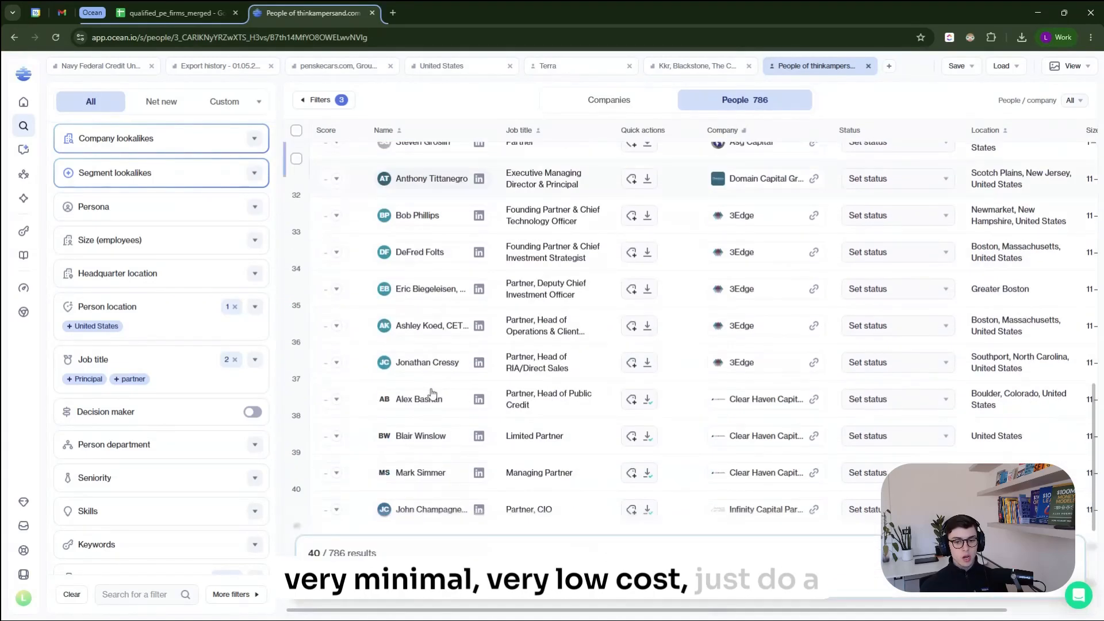
scroll(434, 397, up, 8)
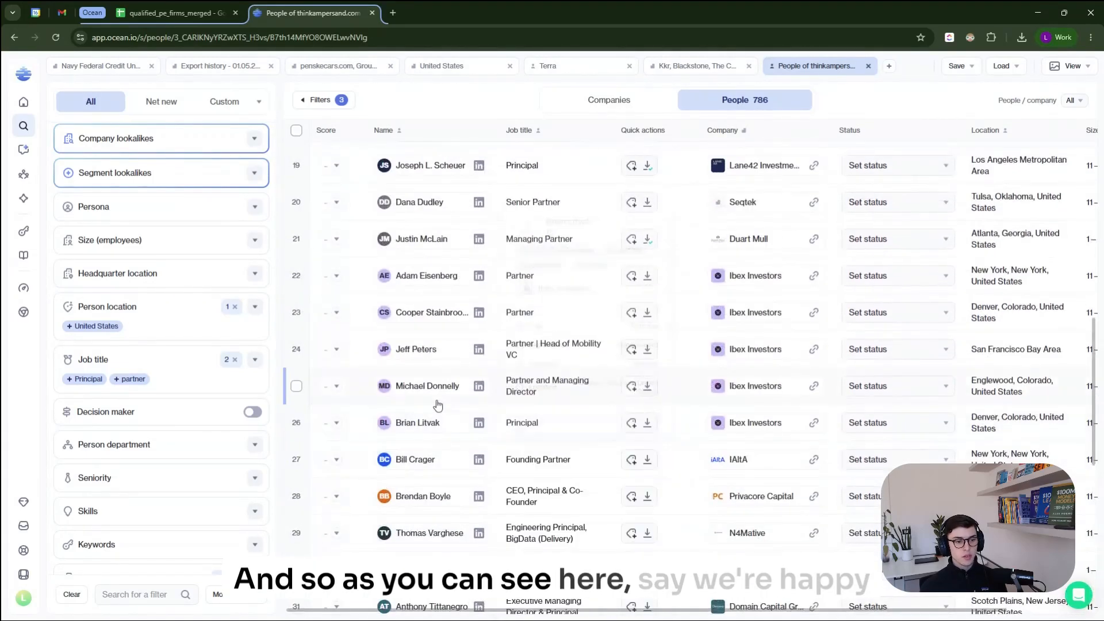
scroll(438, 405, down, 5)
scroll(449, 425, up, 15)
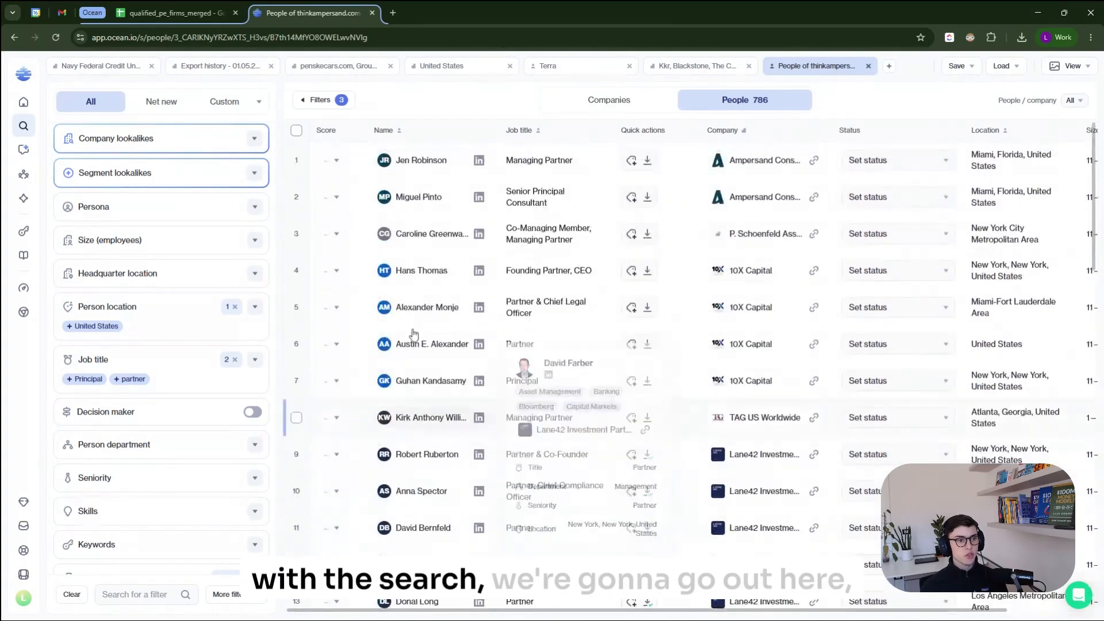
- Select all people in the search results, and check the email and phone enrichment options without revealing any contacts
click(296, 130)
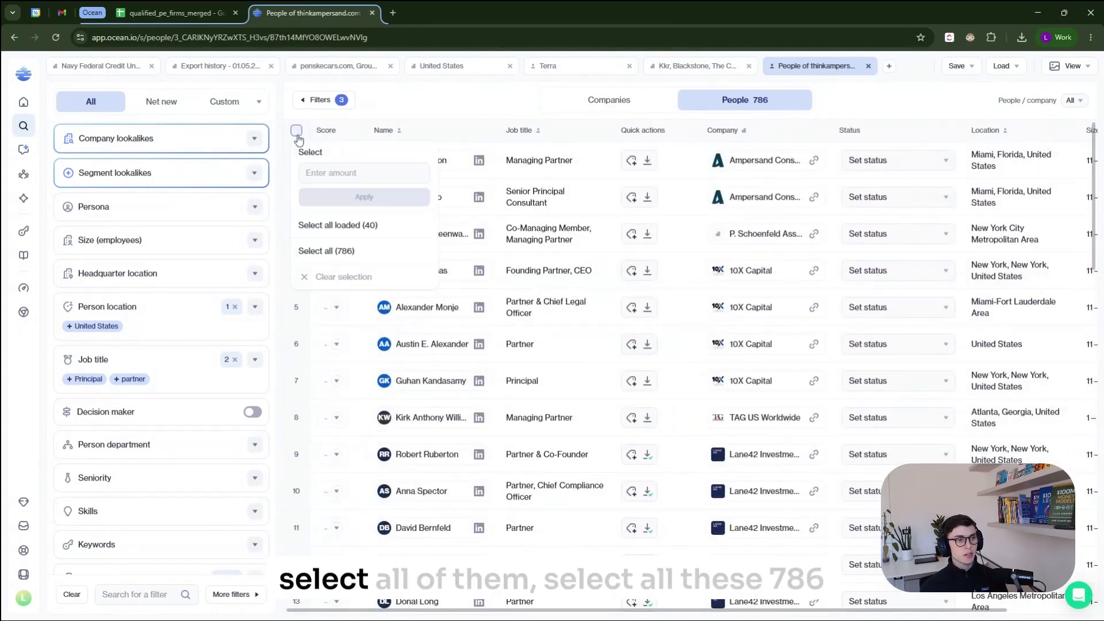
click(350, 250)
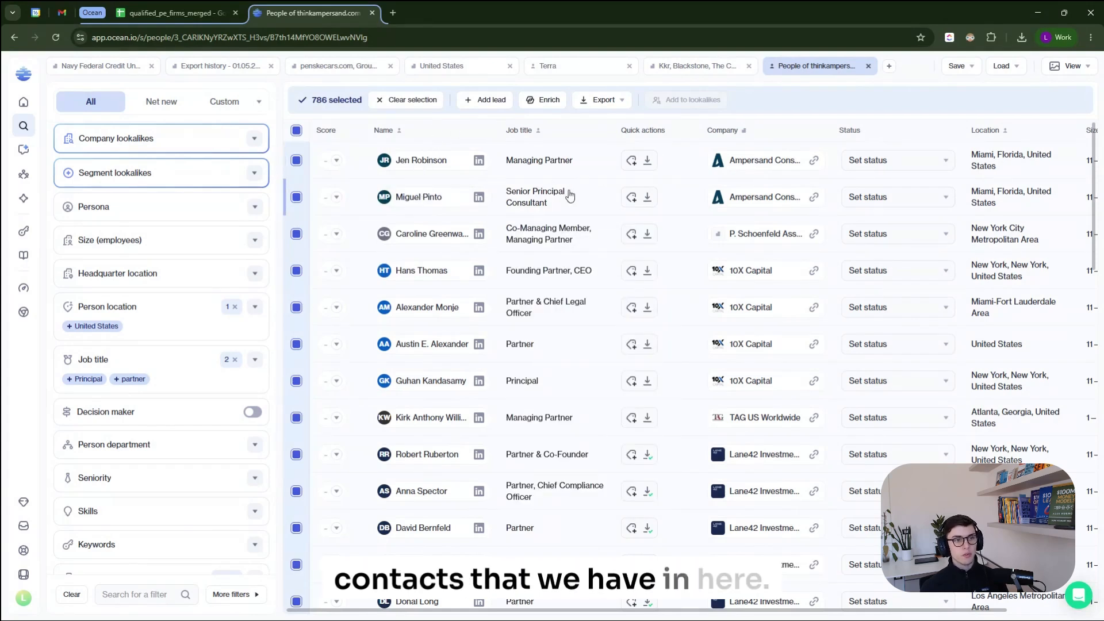
click(543, 101)
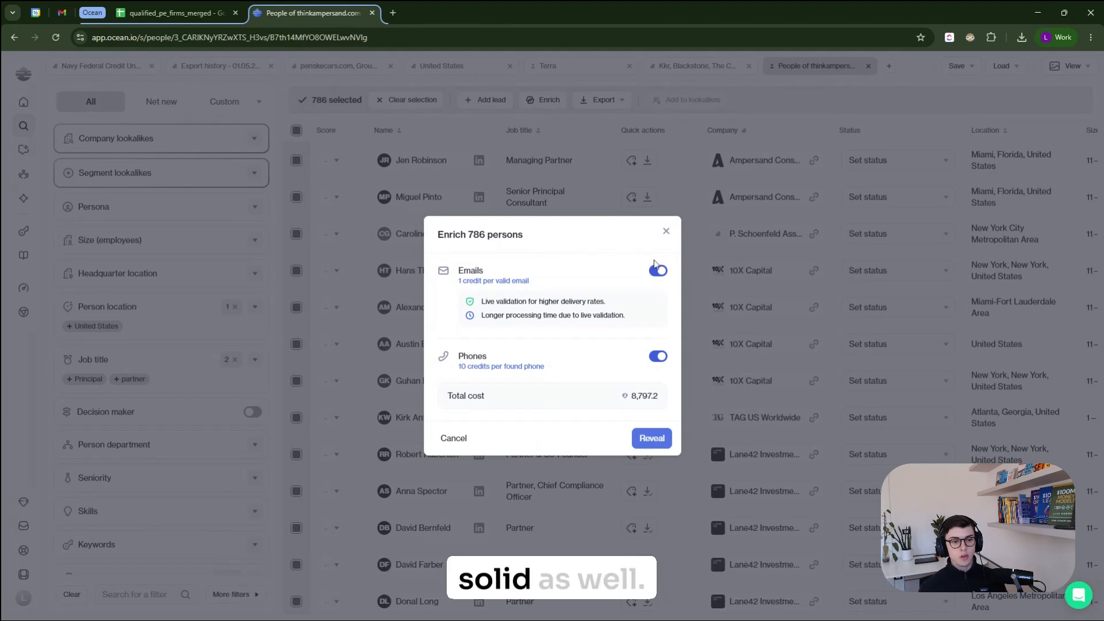
click(665, 232)
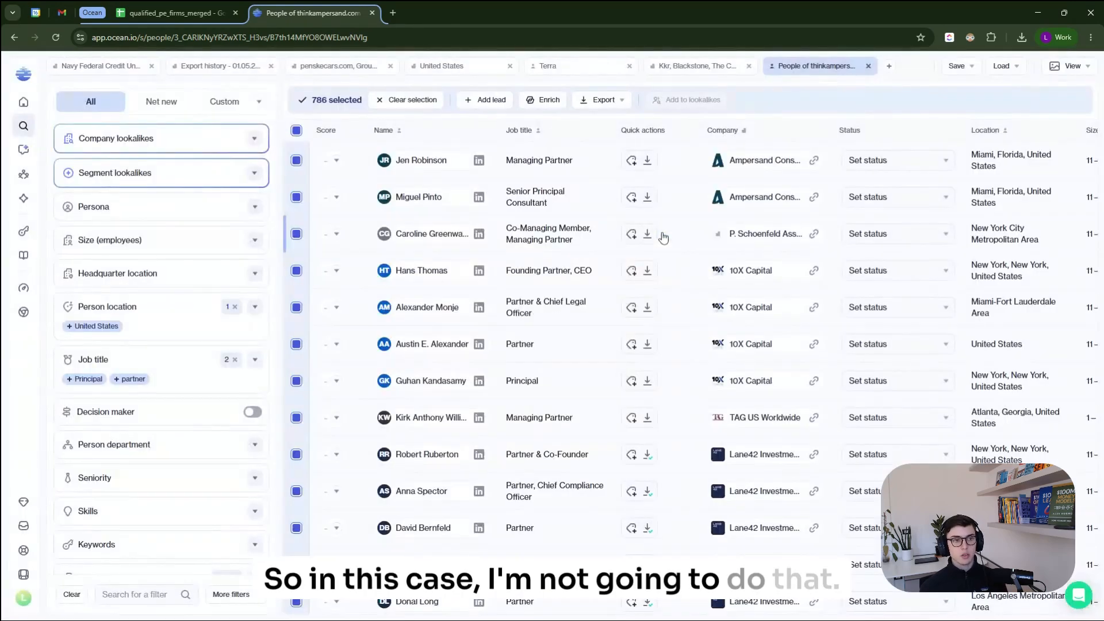
- Start a CSV export of the selected people with the Customized column set and proceed to the column selection
click(610, 101)
click(612, 127)
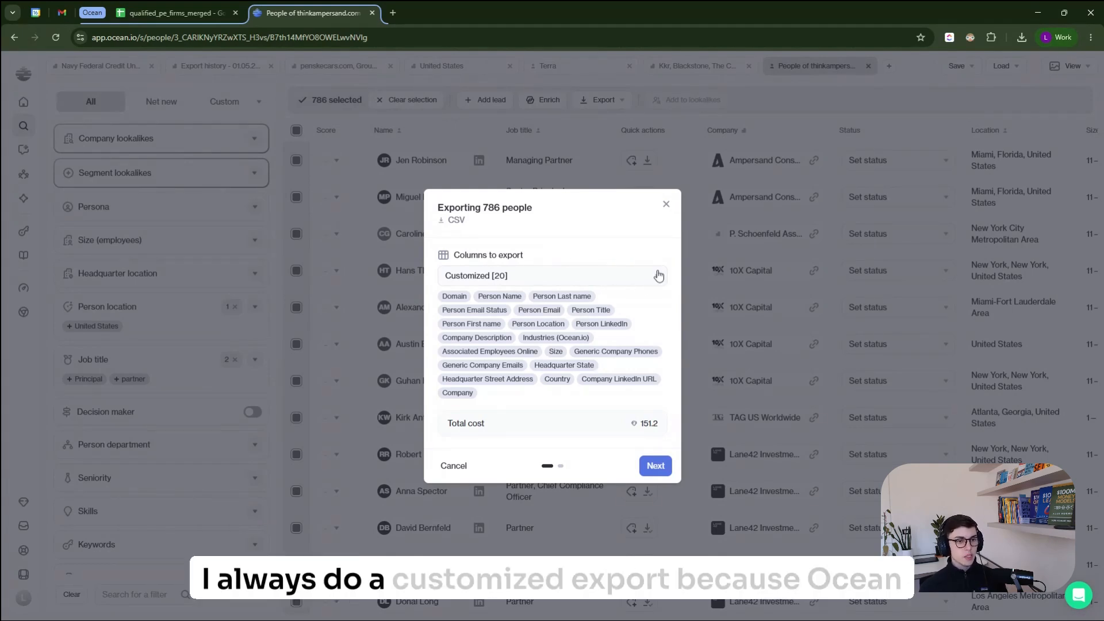
click(548, 277)
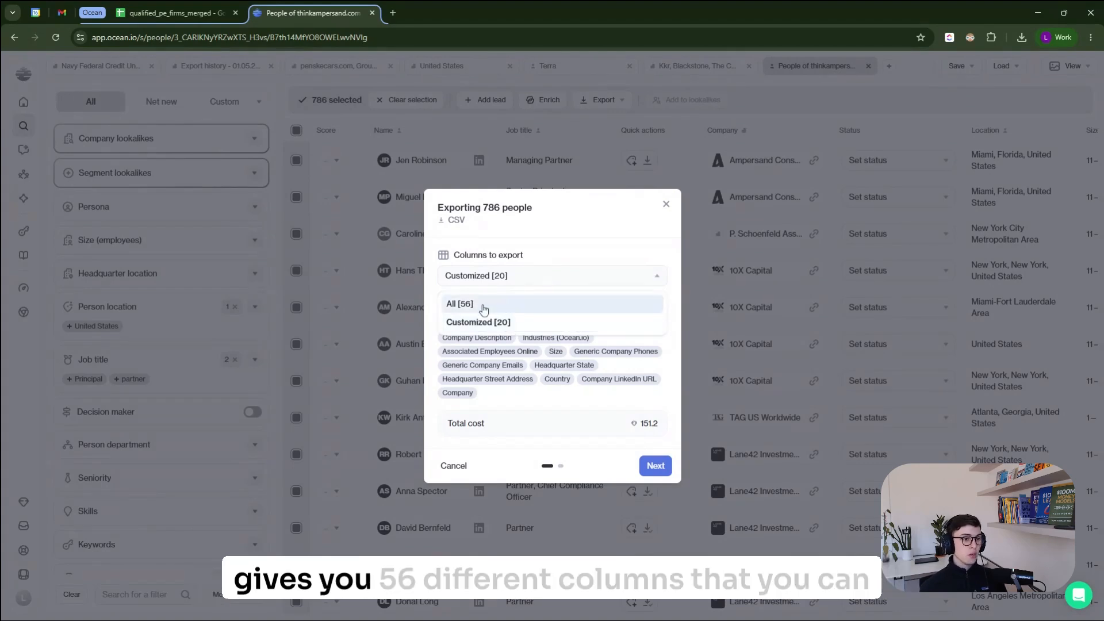
click(555, 245)
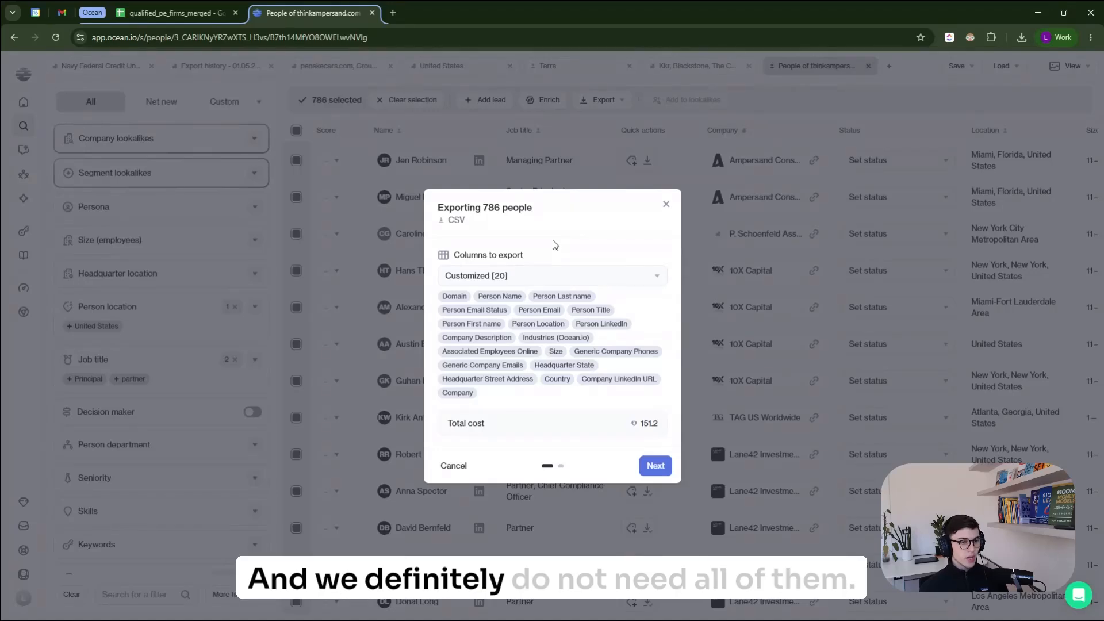
click(540, 279)
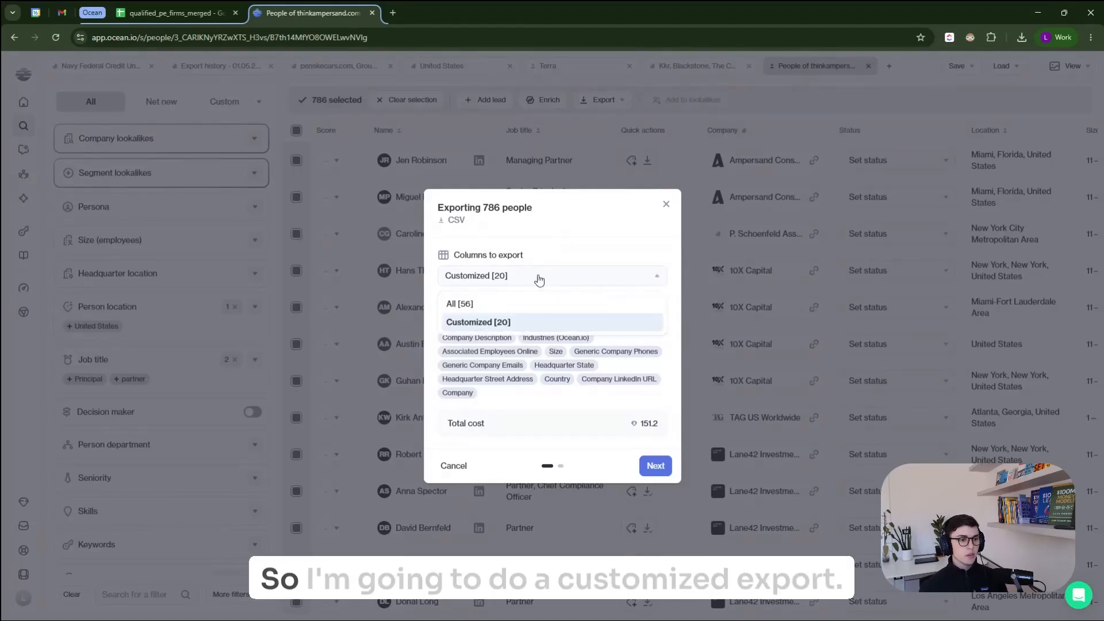
click(495, 322)
click(656, 465)
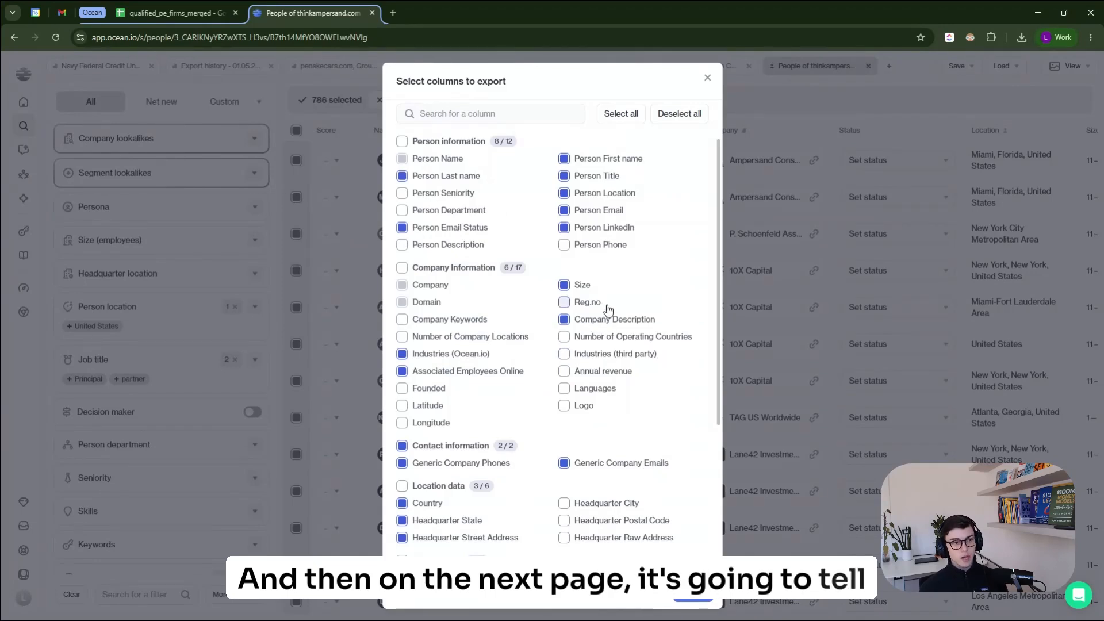
- Review the export columns, add Technologies from Website details, and export the people to CSV
scroll(608, 312, down, 4)
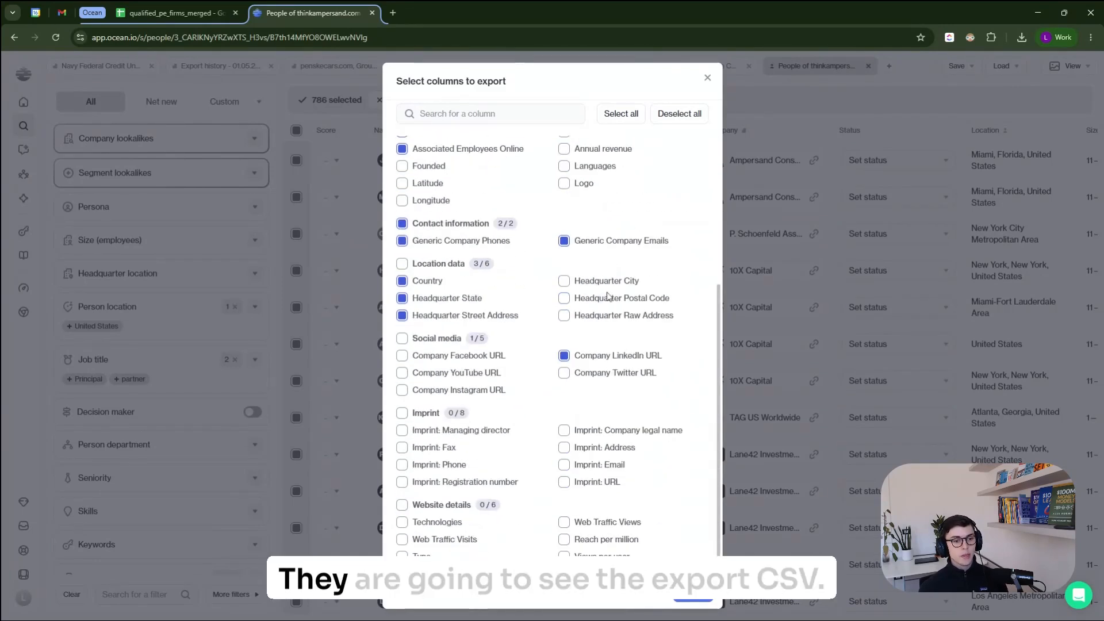
scroll(593, 305, up, 4)
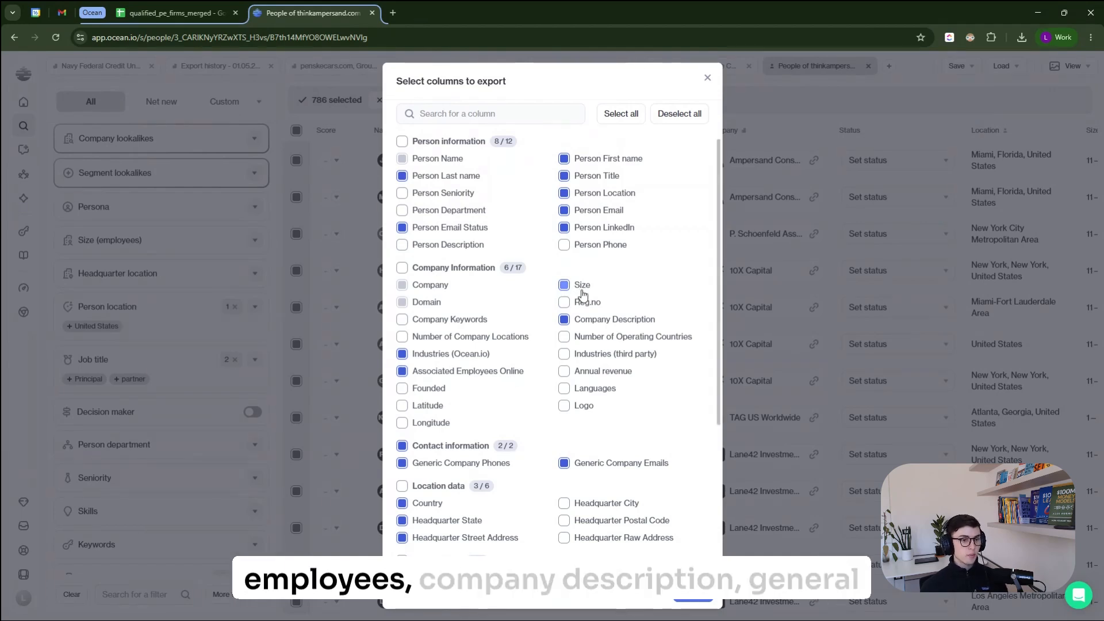
scroll(598, 330, down, 1)
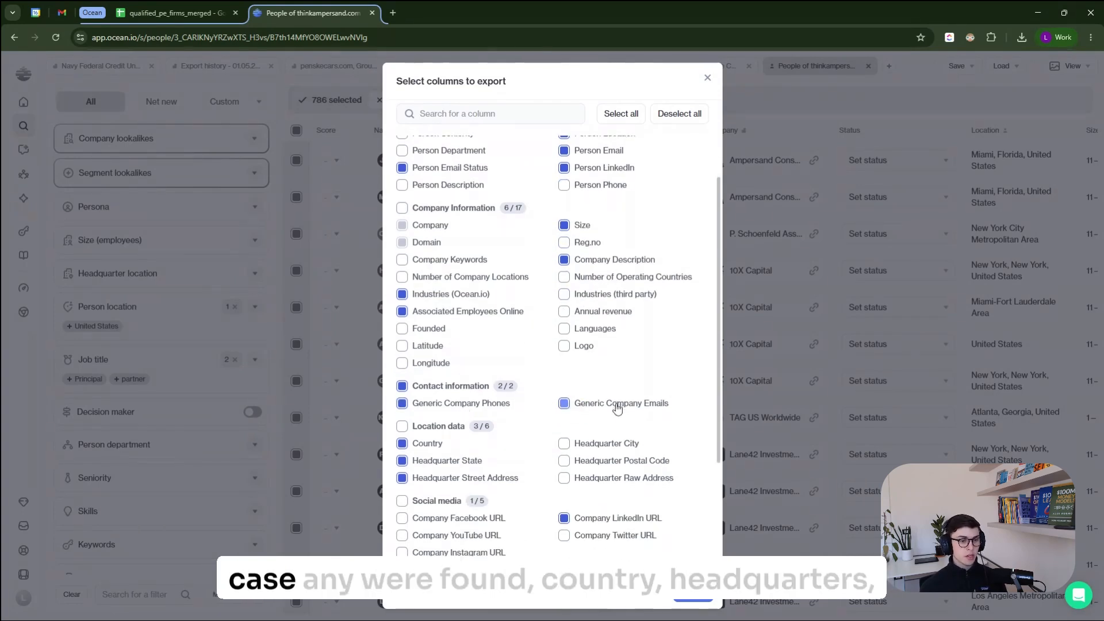
scroll(604, 406, down, 1)
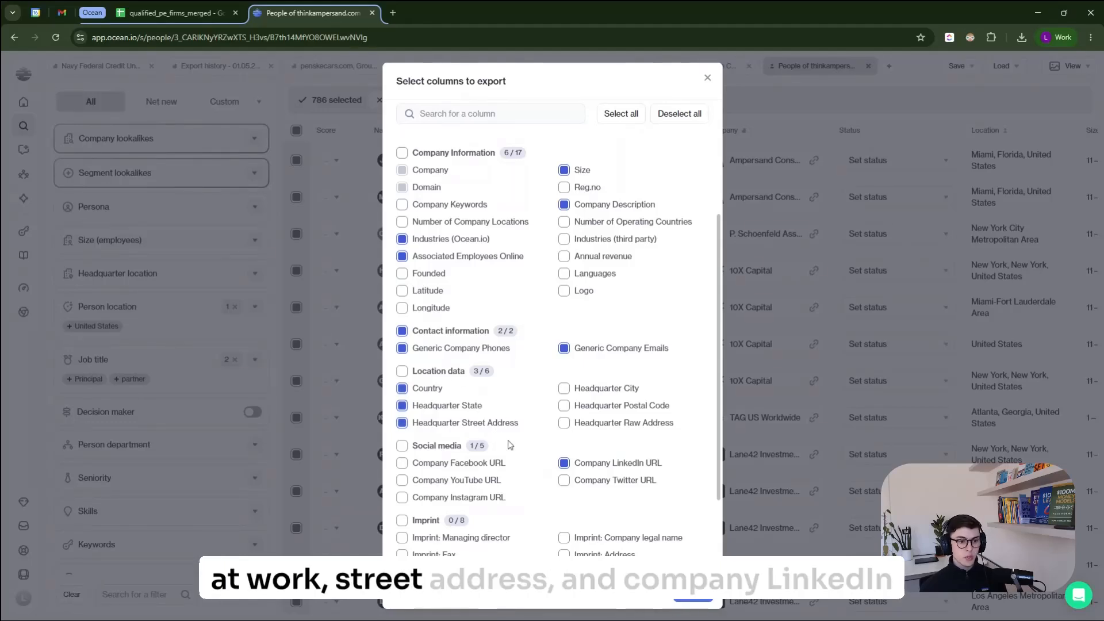
scroll(585, 377, down, 2)
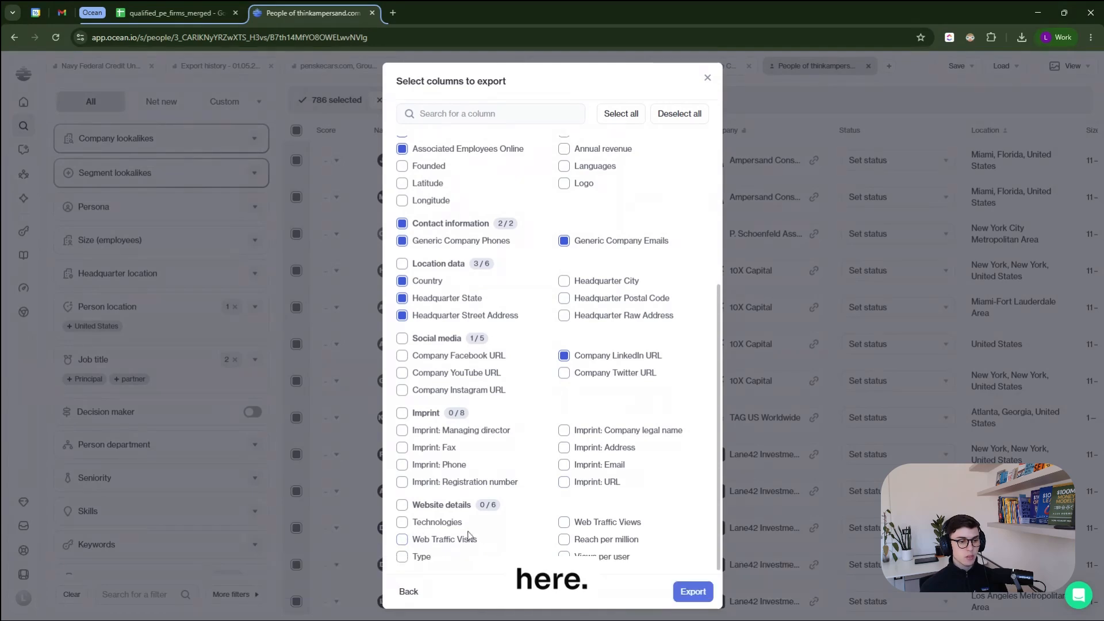
click(402, 522)
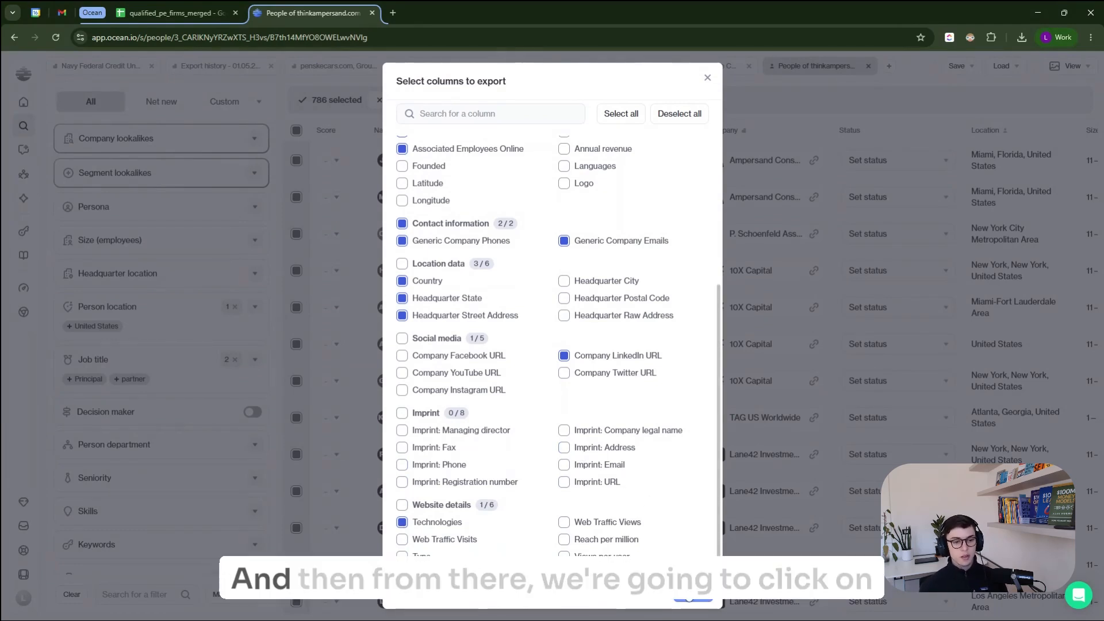
click(692, 599)
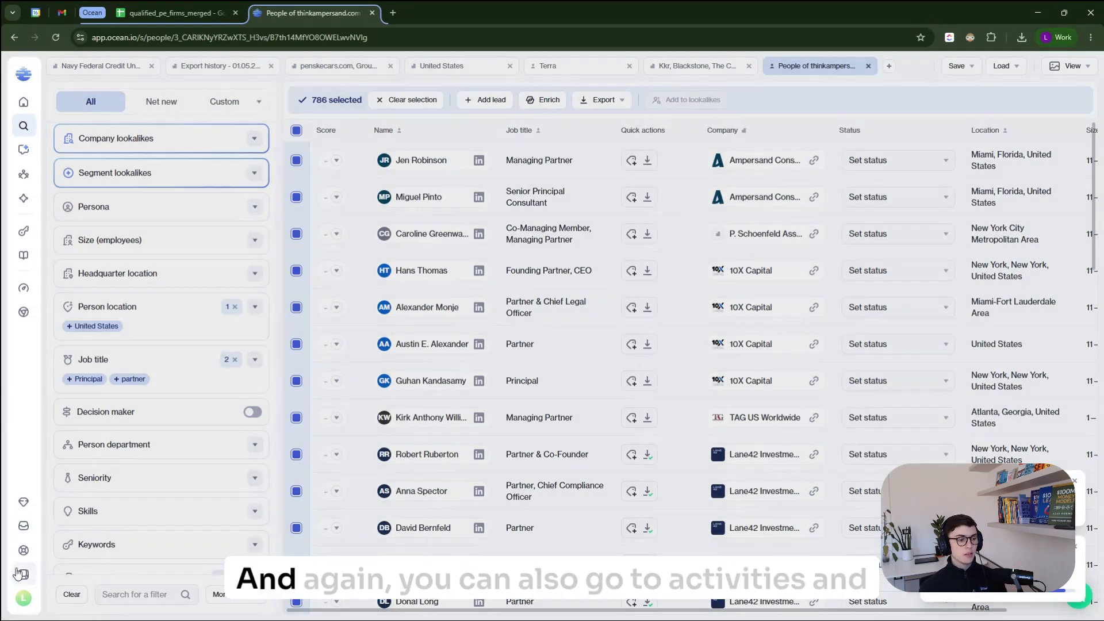
- Open the activities list to check on the people export
mouse_move(18, 573)
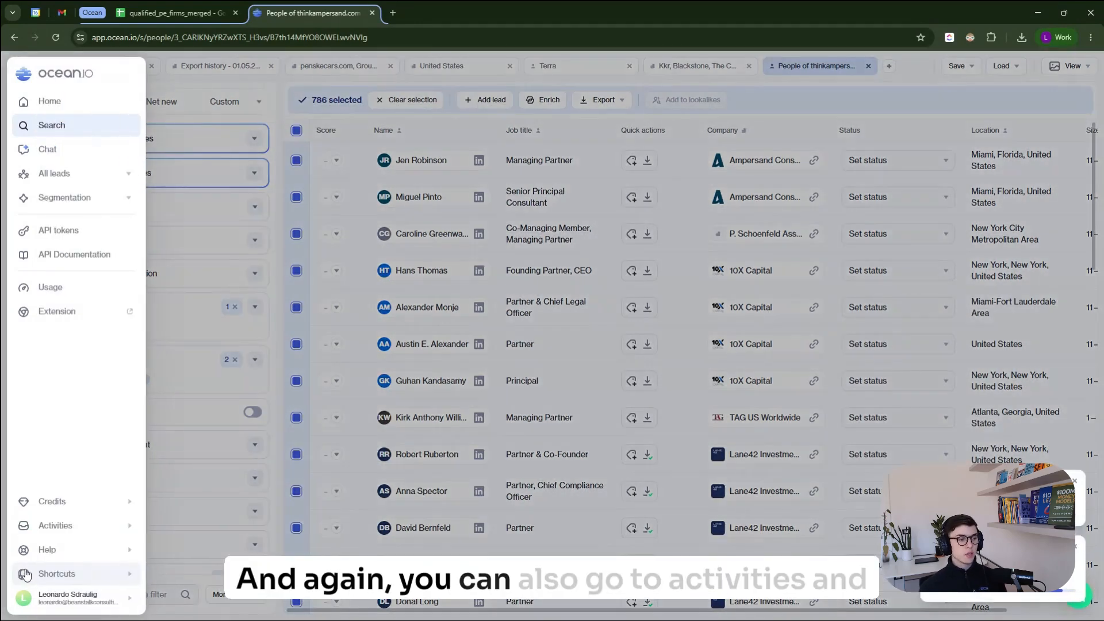
click(131, 532)
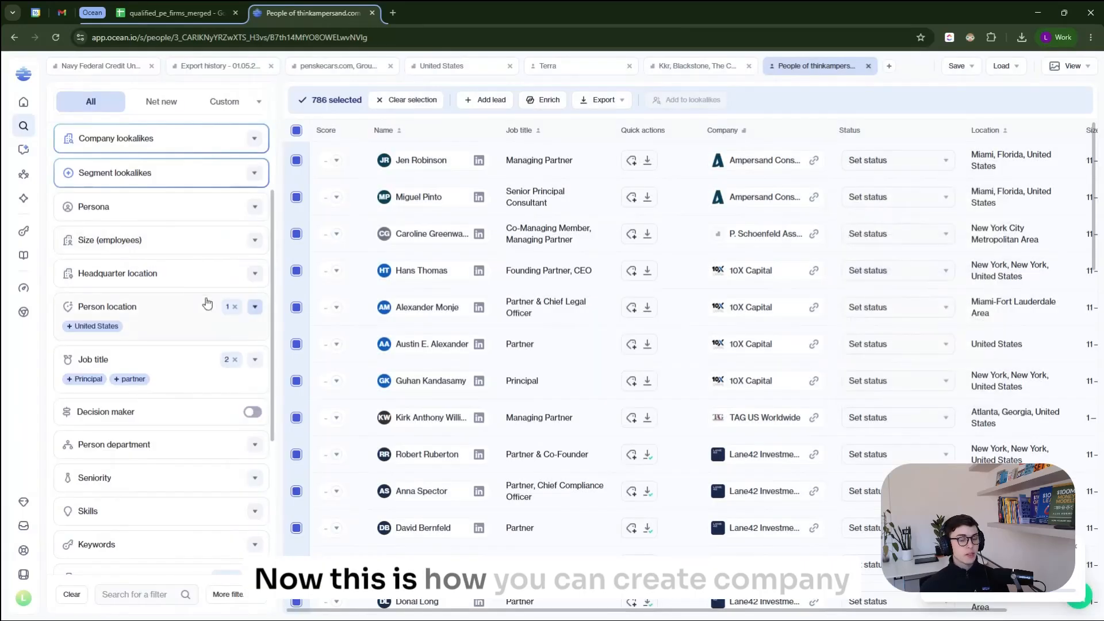
- Open the Segmentation overview and switch to the qualified_pe_firms_merged spreadsheet in Google Sheets
scroll(207, 303, up, 2)
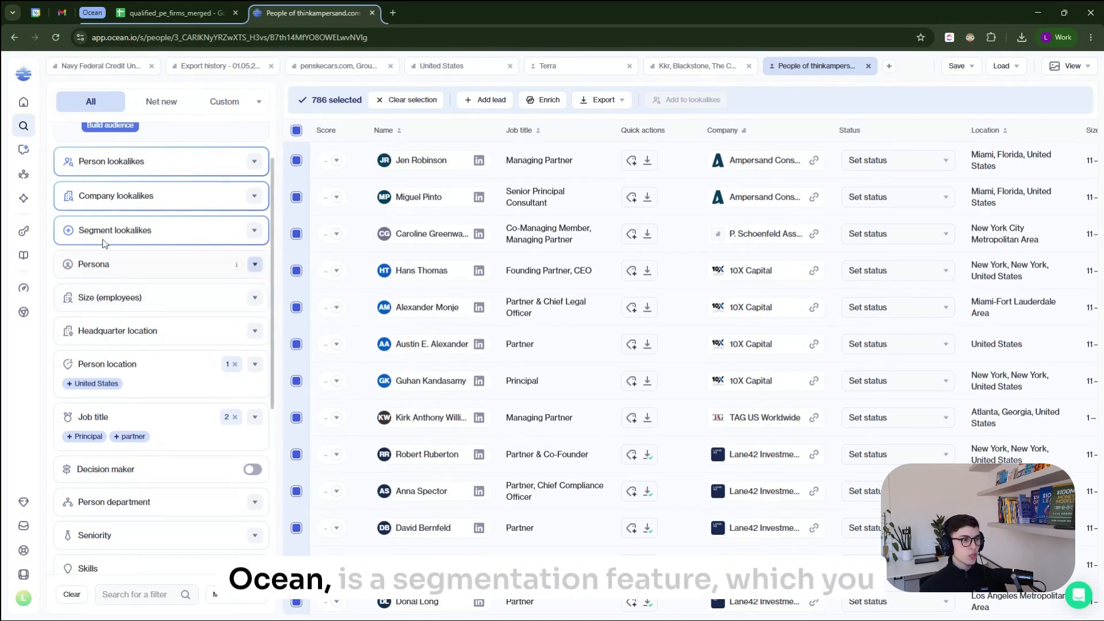
mouse_move(109, 173)
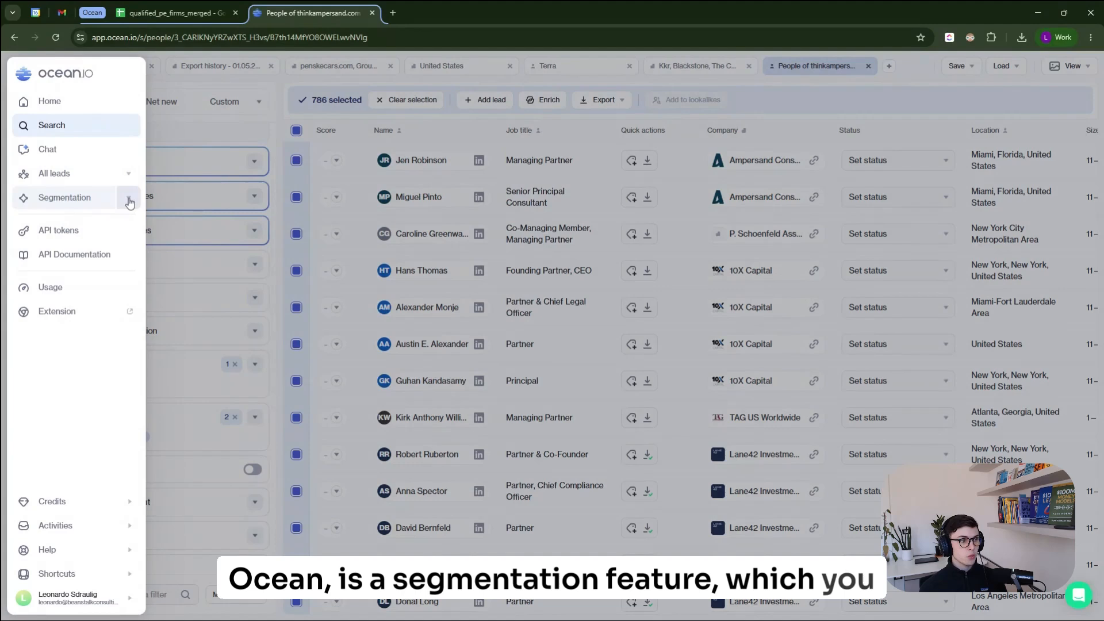
click(129, 199)
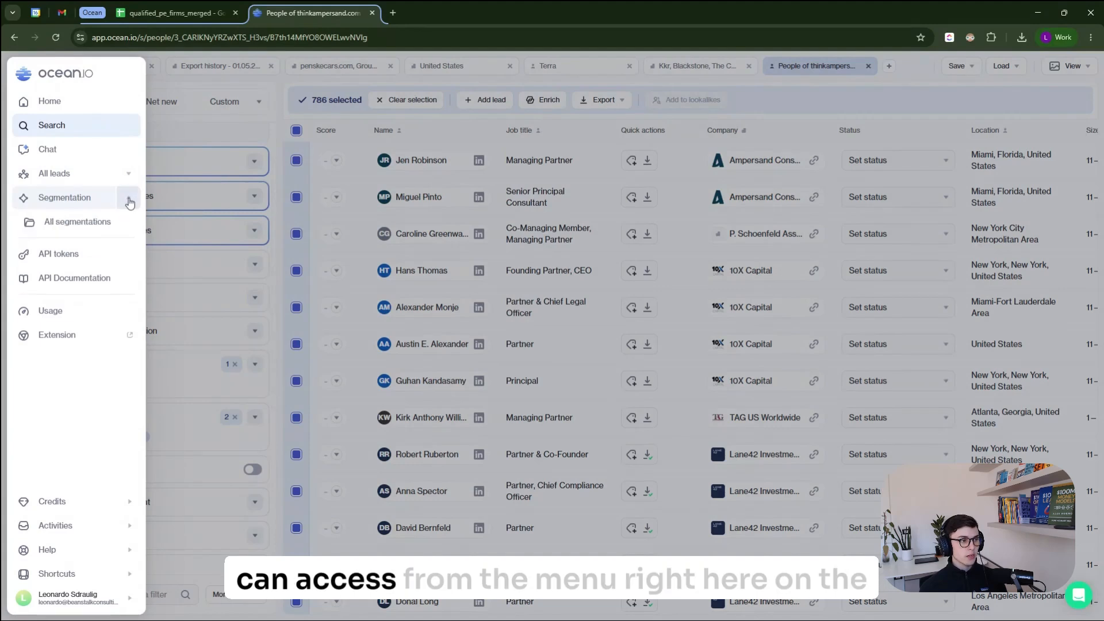
click(60, 200)
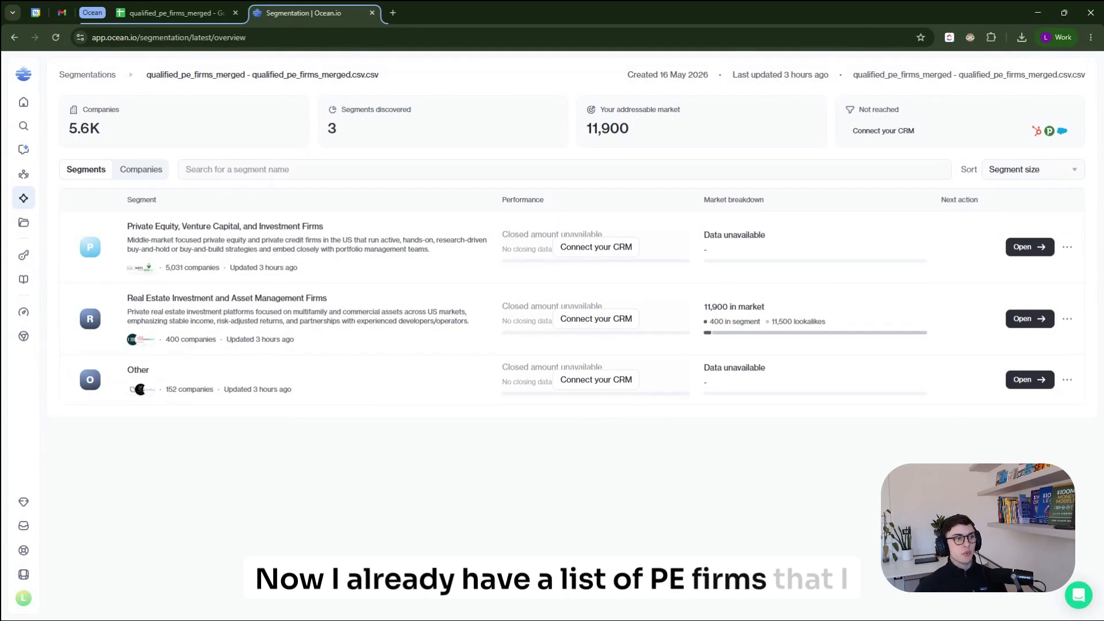
key(ctrl+shift+Tab)
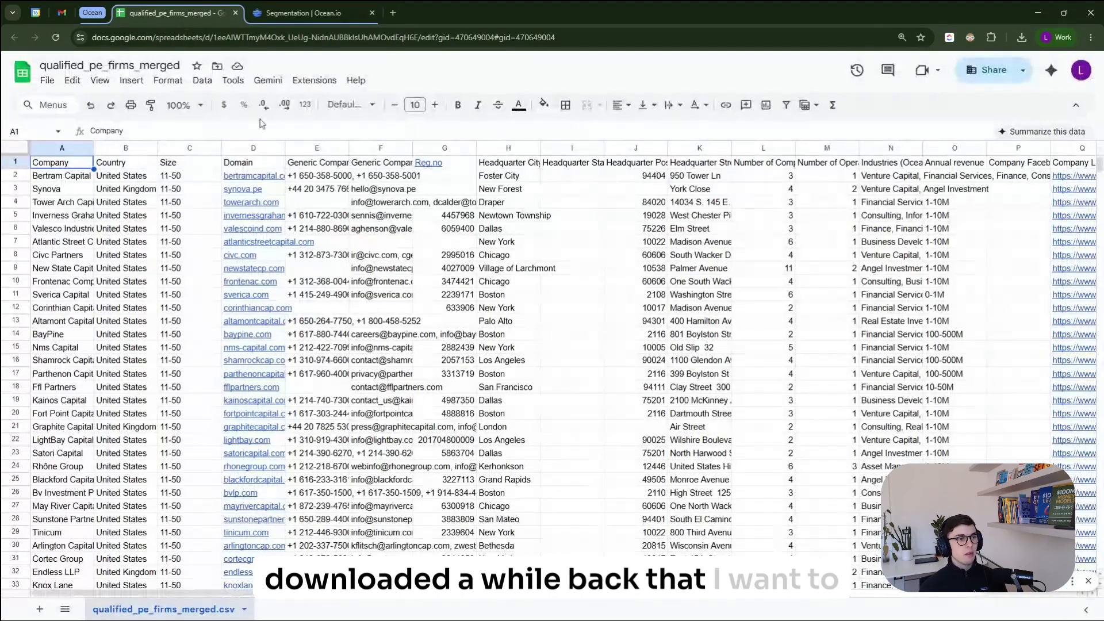
- Switch back to Ocean.io, go to the list of segmentations and start a new segmentation
key(ctrl+Tab)
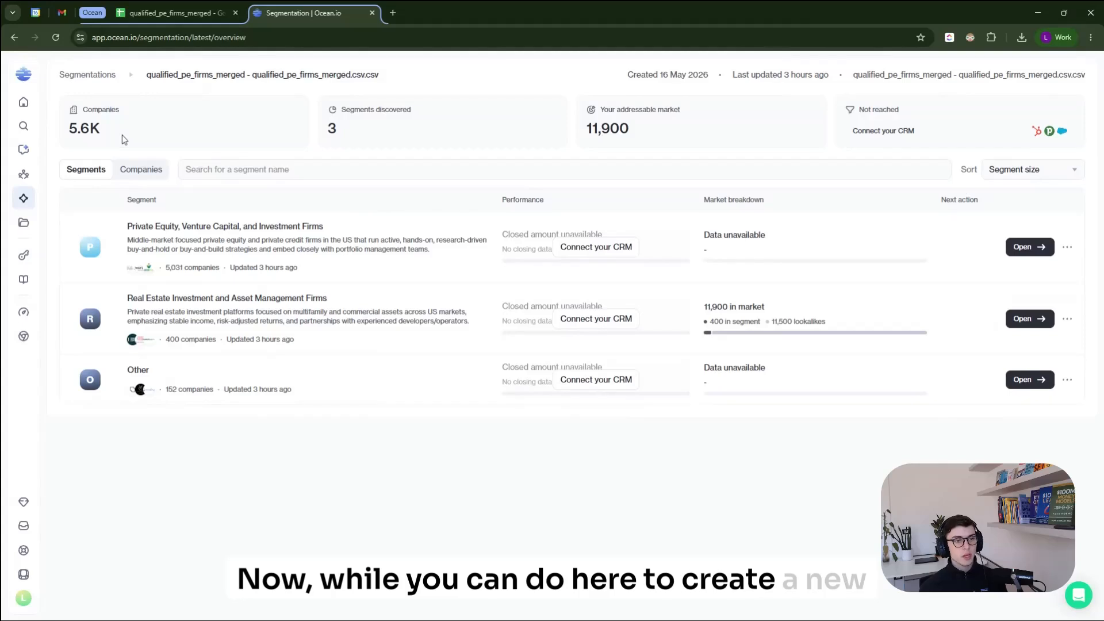
click(86, 75)
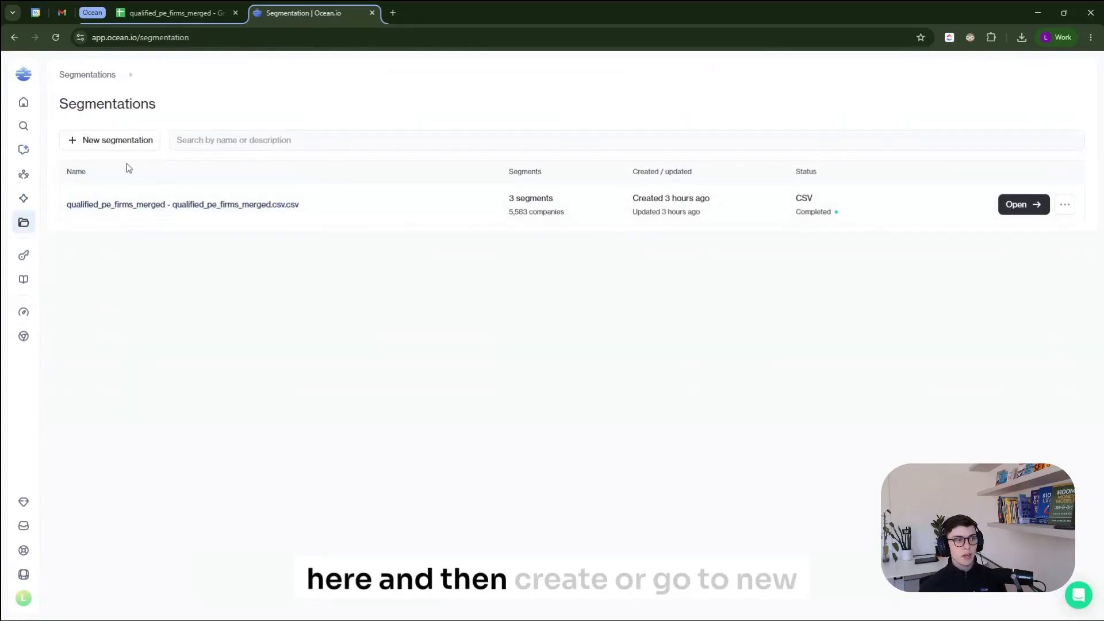
click(131, 138)
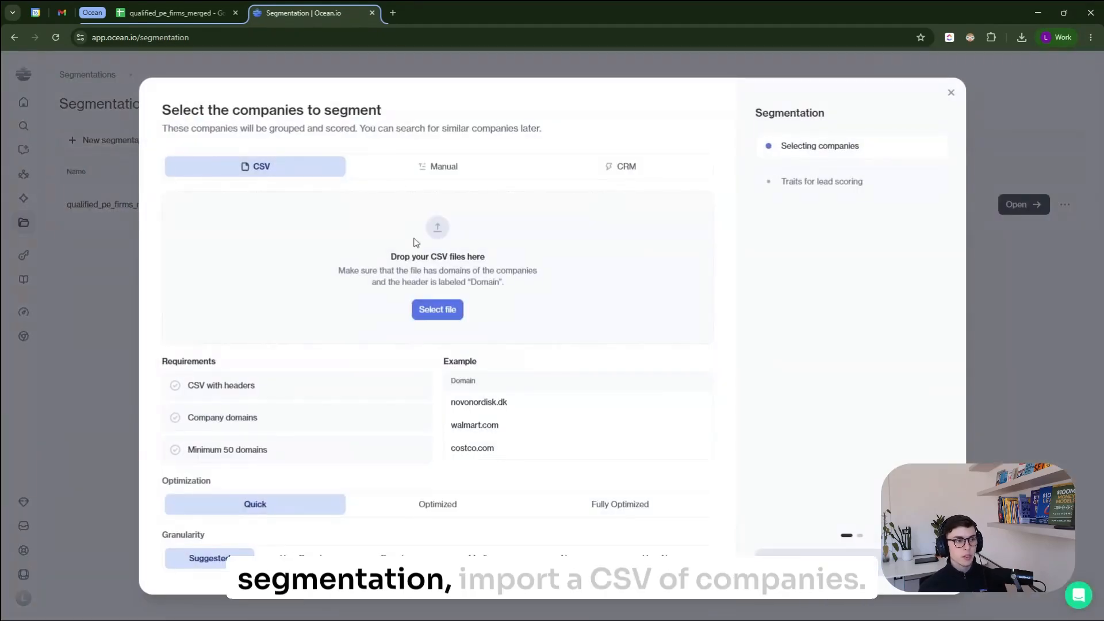
- Download the qualified_pe_firms_merged sheet from Google Sheets as CSV and load that file into the new Ocean.io segmentation
click(138, 8)
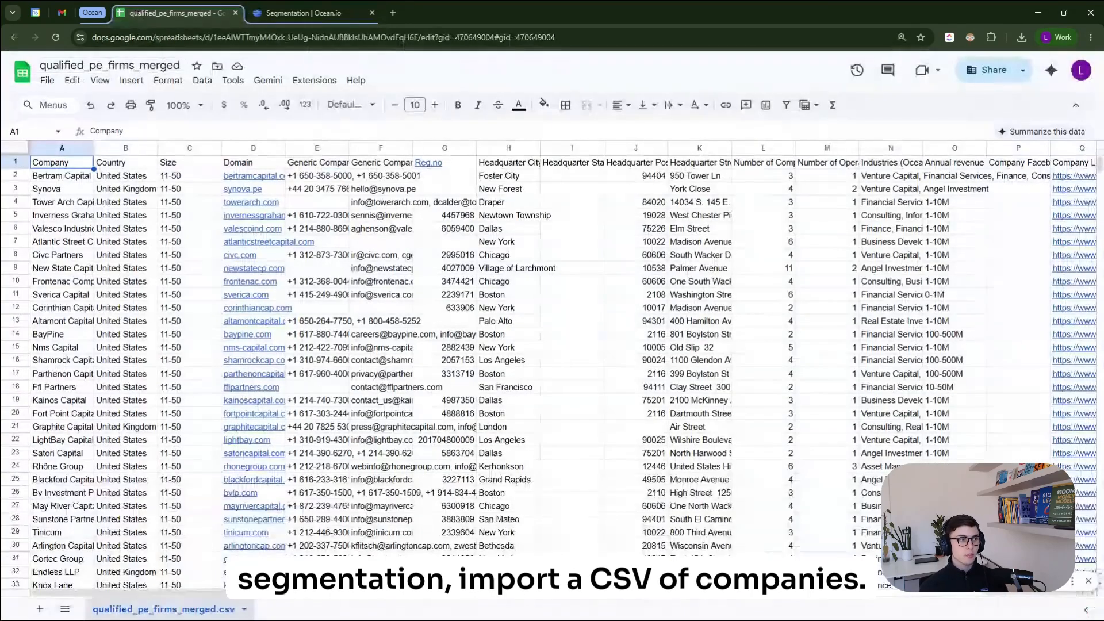
click(47, 79)
mouse_move(209, 236)
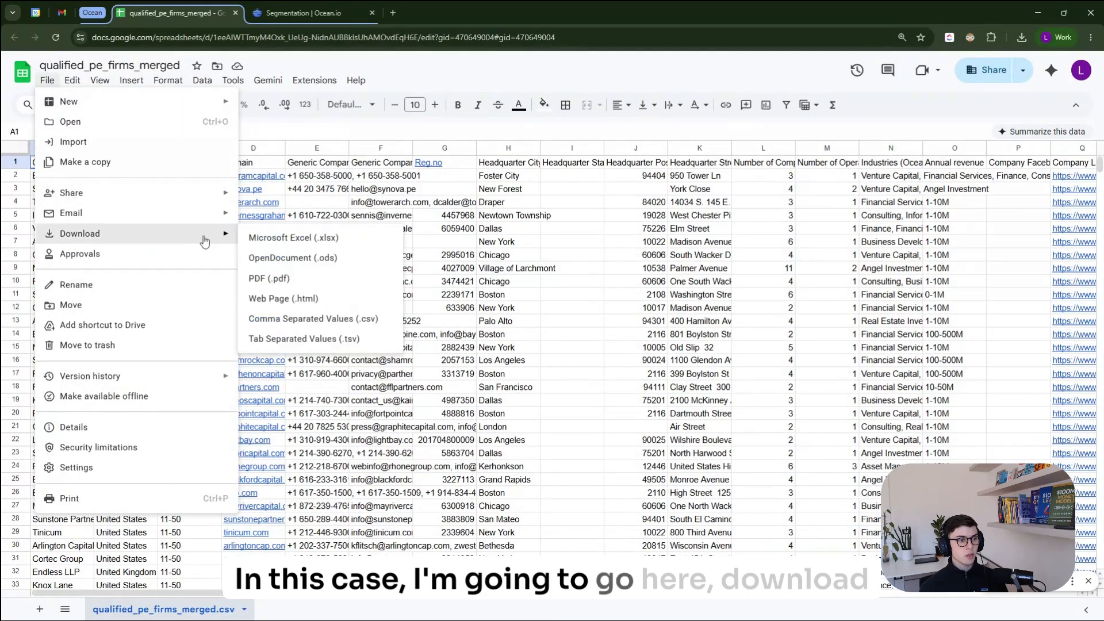
click(310, 318)
click(279, 13)
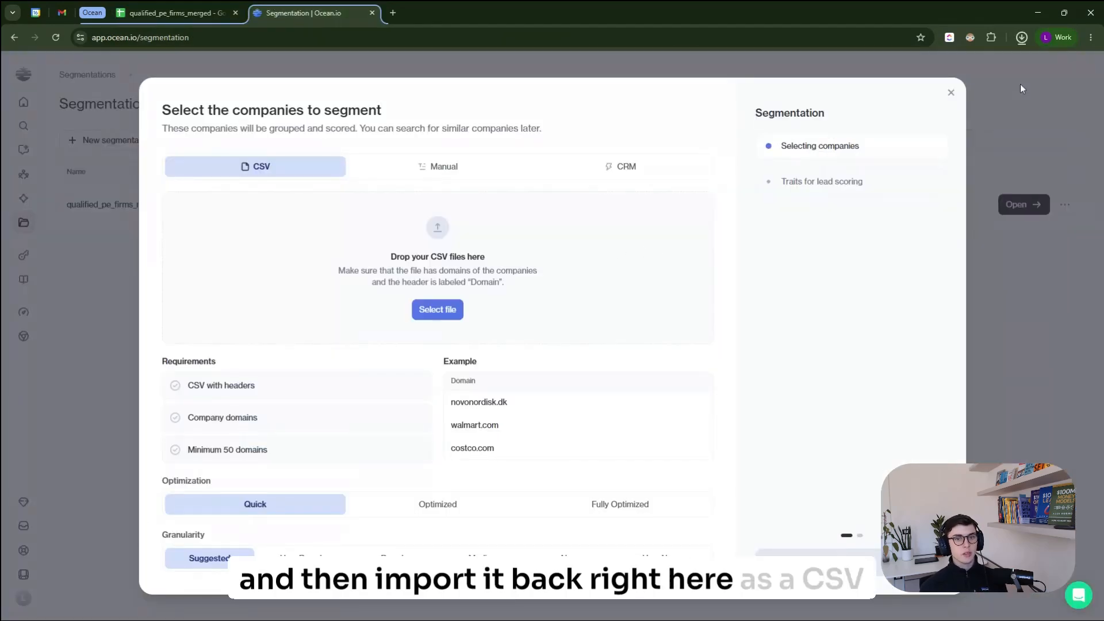
drag(1023, 47, 492, 269)
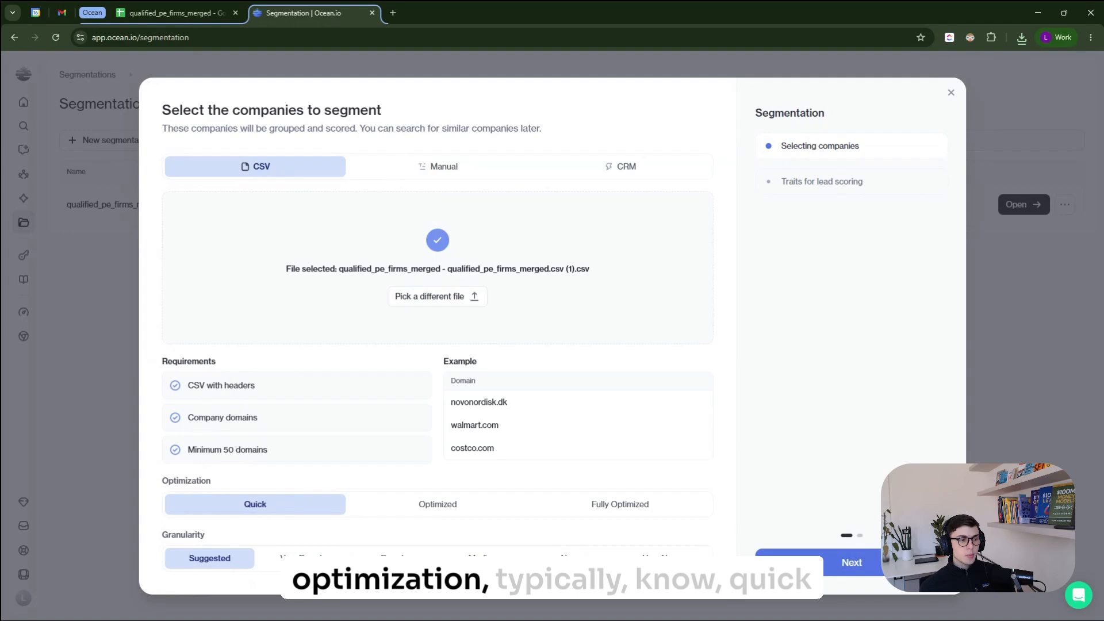
- Set the segmentation's optimization to Optimized and its granularity to Very Narrow
click(444, 509)
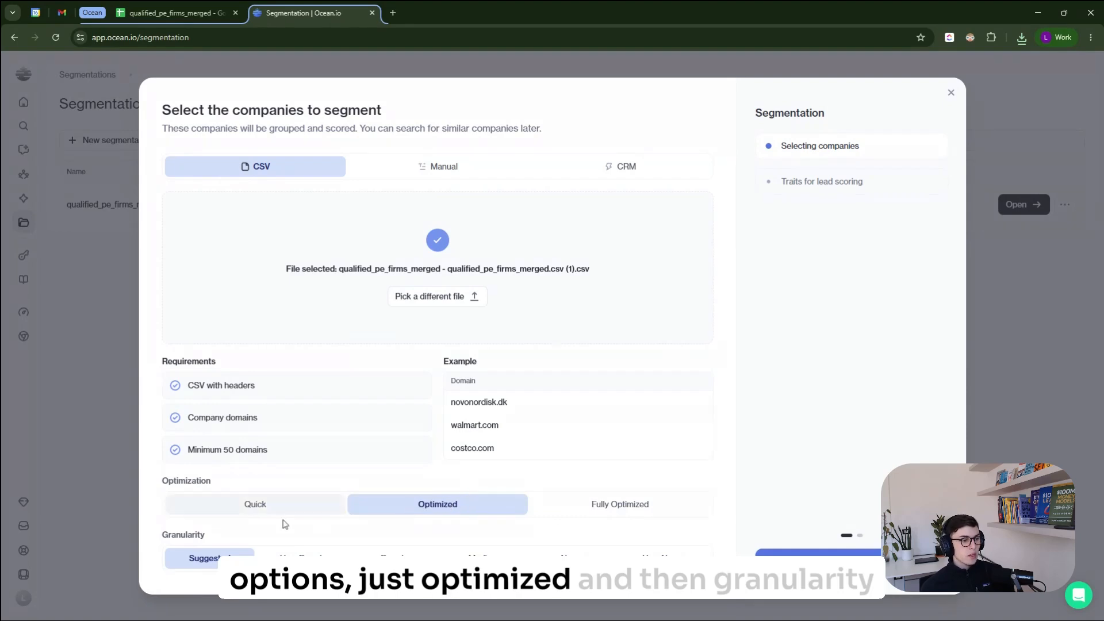
drag(162, 535, 198, 536)
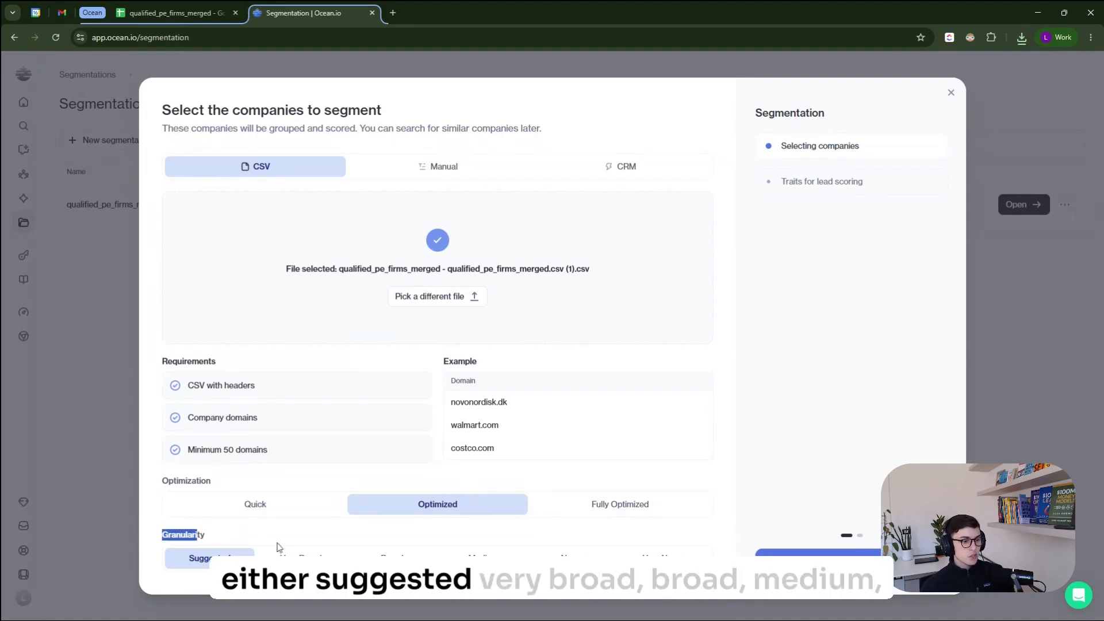
click(397, 557)
click(483, 556)
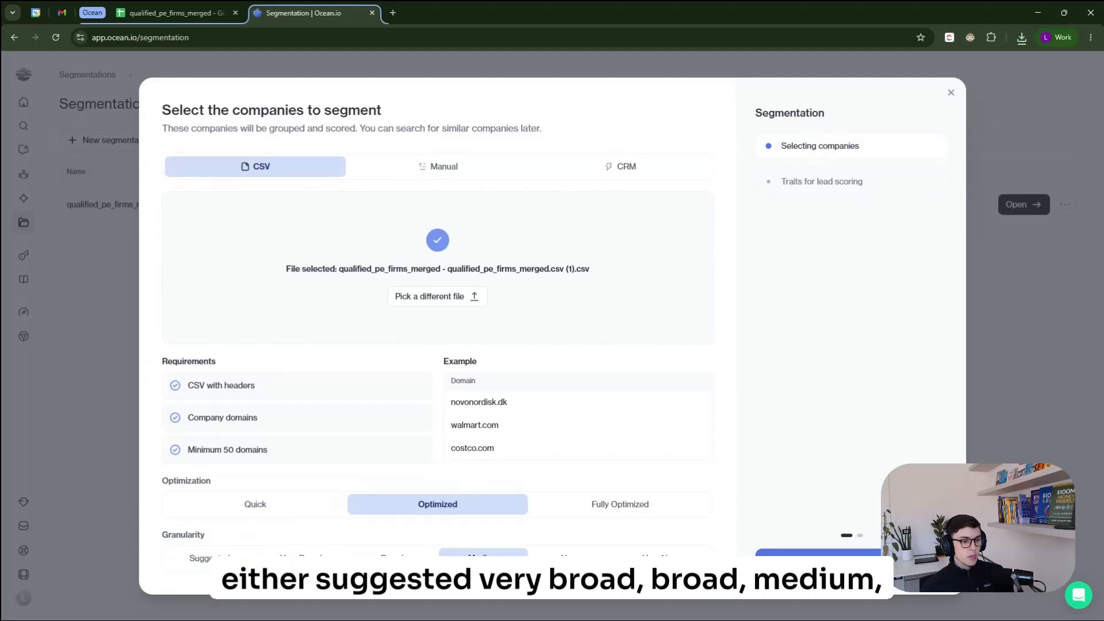
click(665, 556)
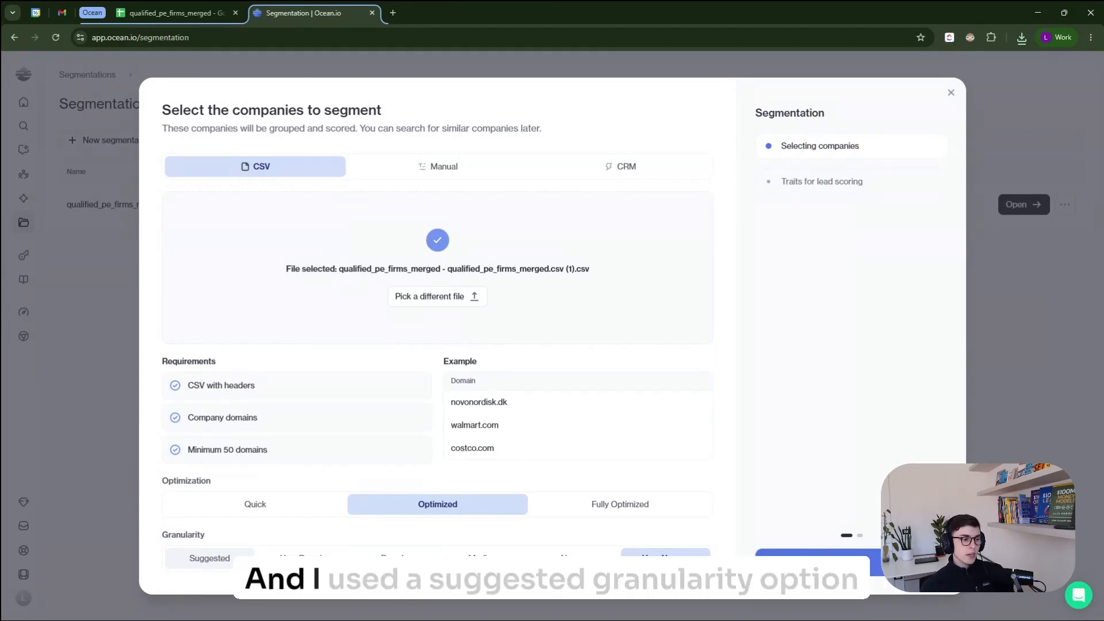
click(210, 561)
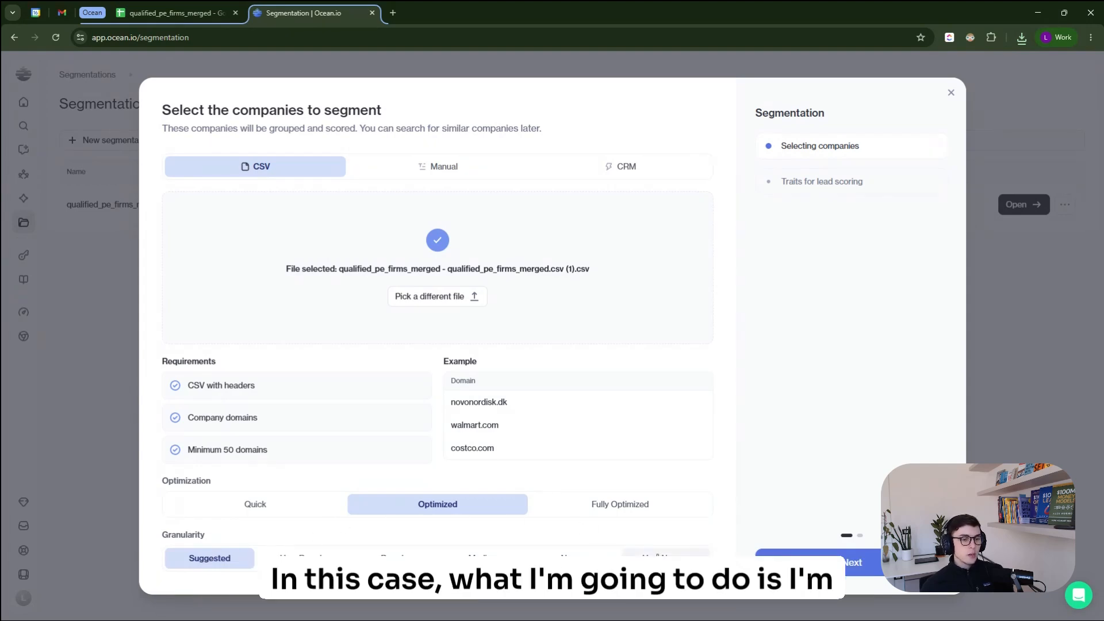
click(685, 554)
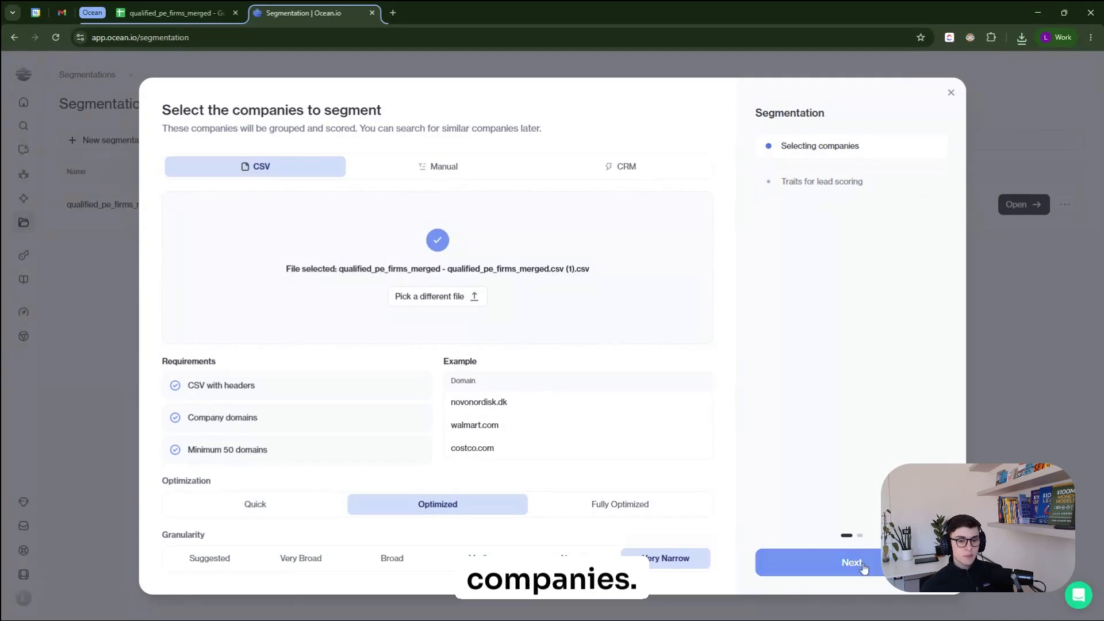
- Continue to the scoring traits, review them, and run the segmentation with Size, Primary Country, Keywords and Industries enabled
click(861, 563)
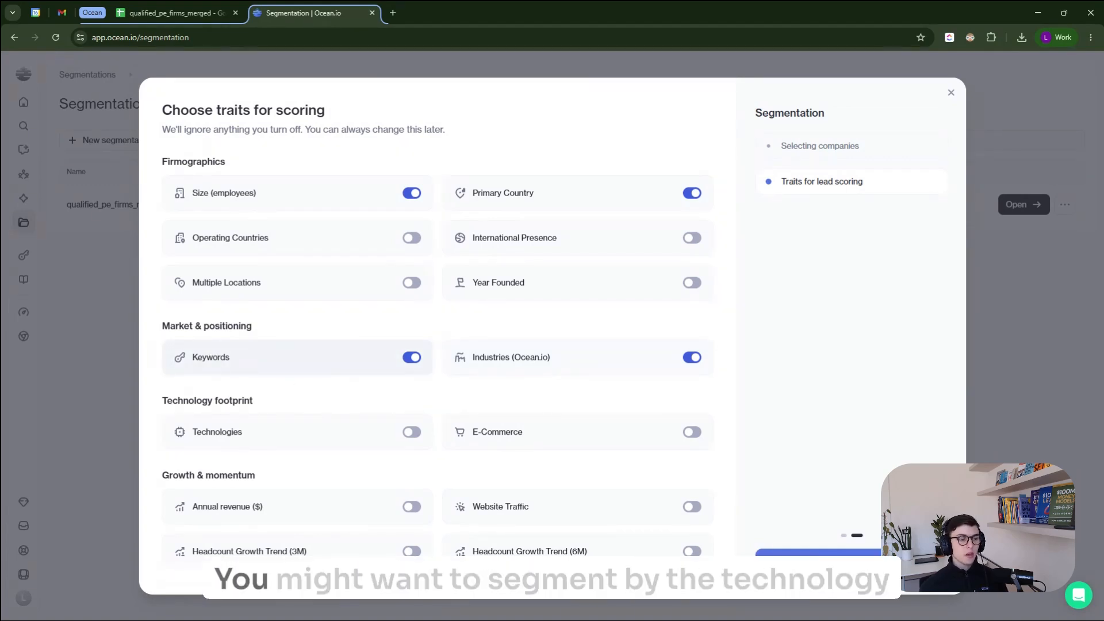
scroll(207, 349, down, 2)
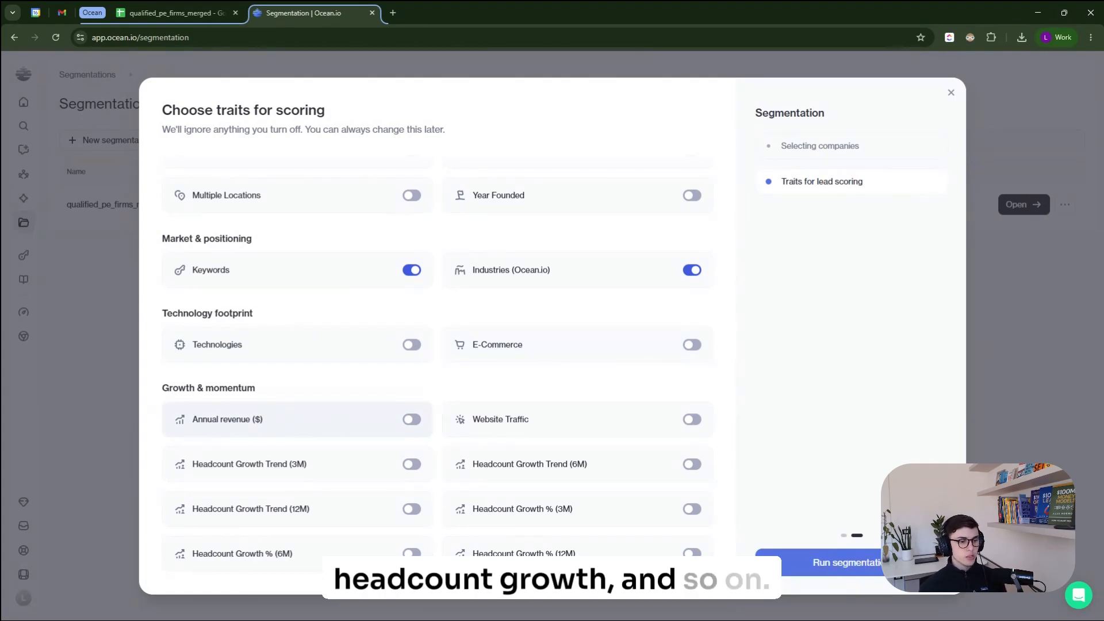
scroll(414, 382, up, 2)
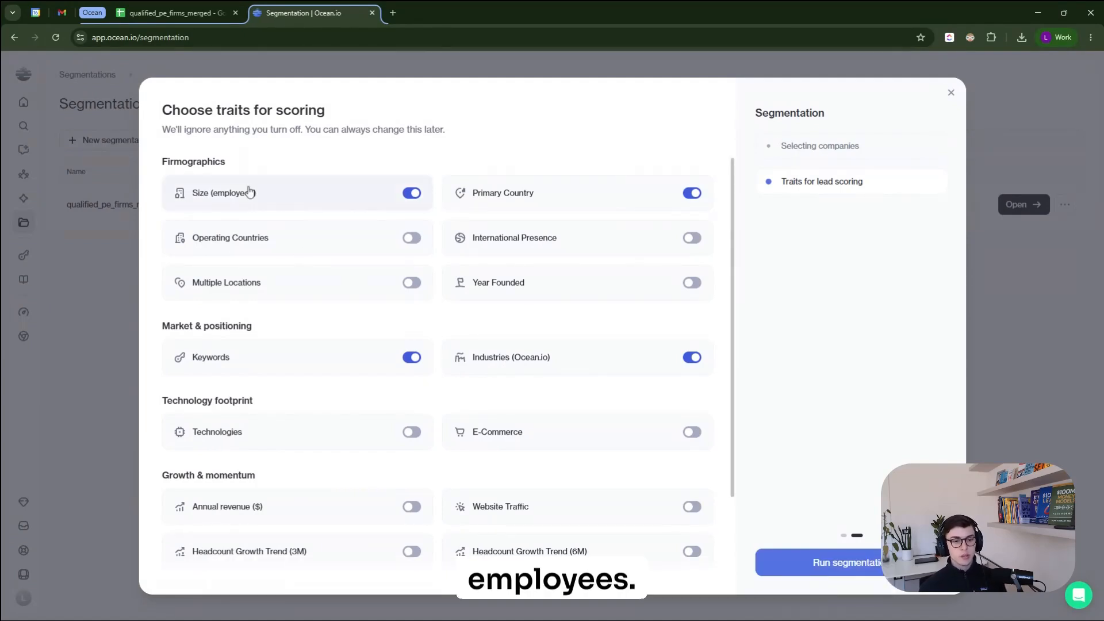
click(846, 562)
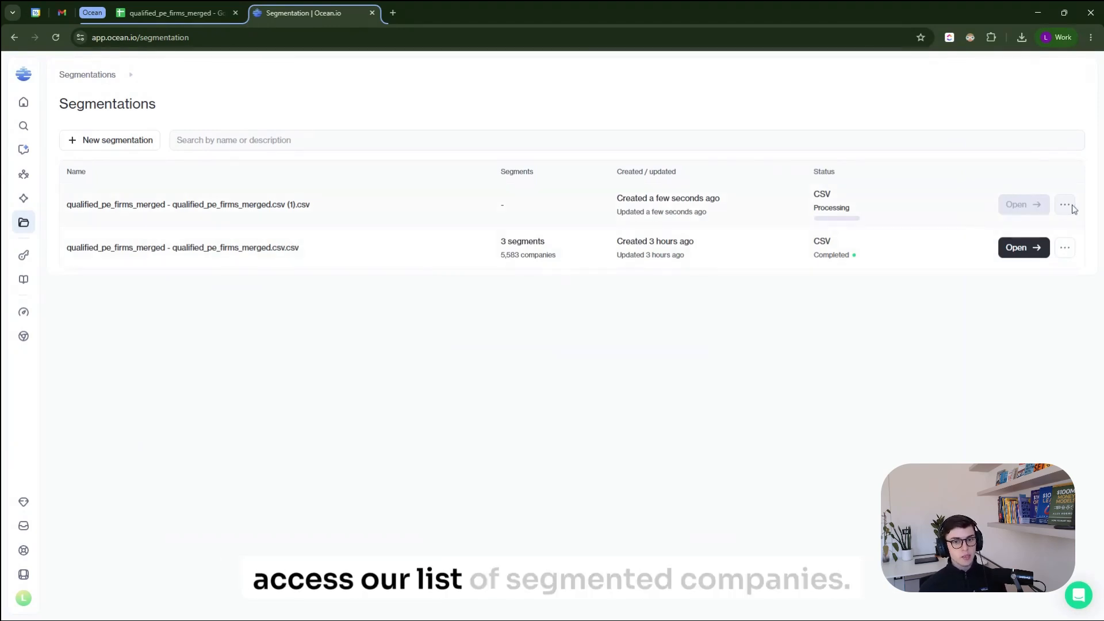
- Open the completed qualified_pe_firms_merged segmentation and examine its company count, discovered segments and addressable market
click(1032, 259)
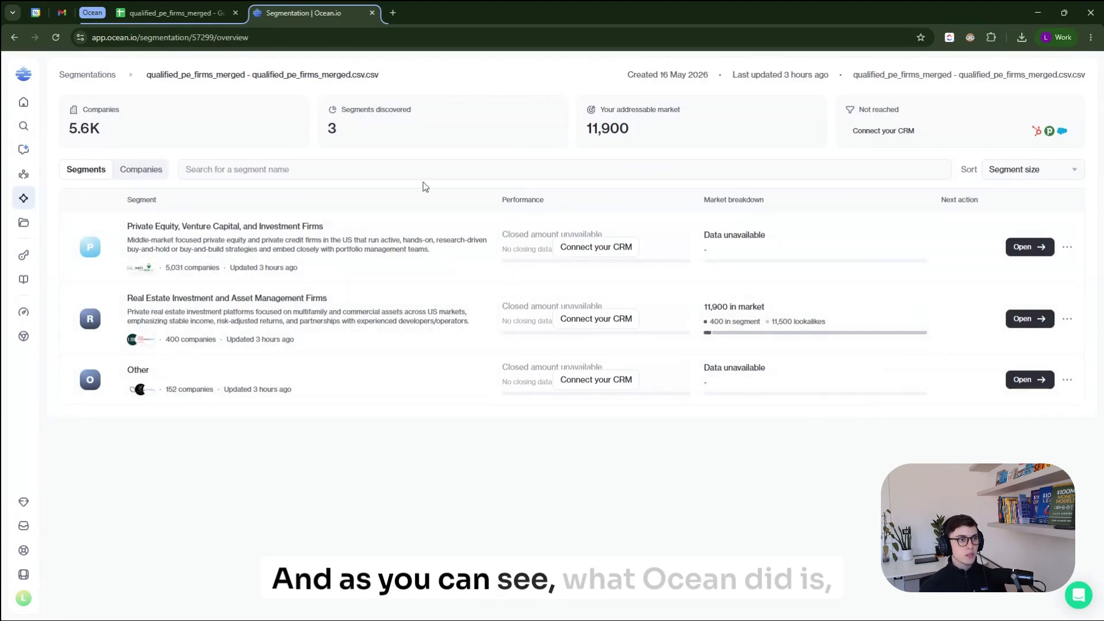
drag(320, 131, 336, 129)
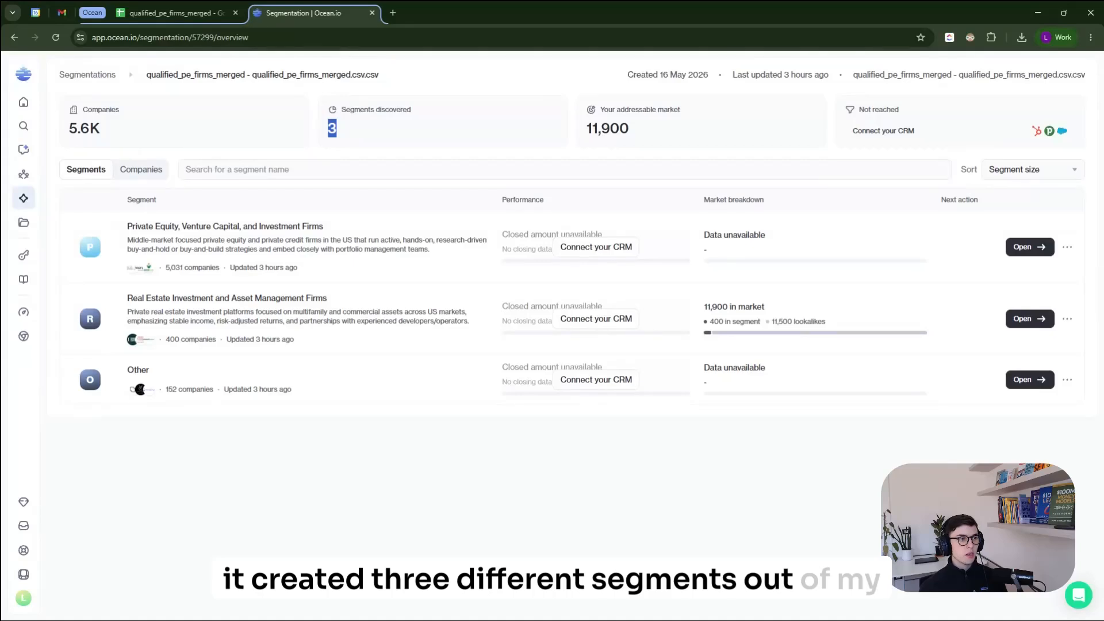
click(105, 130)
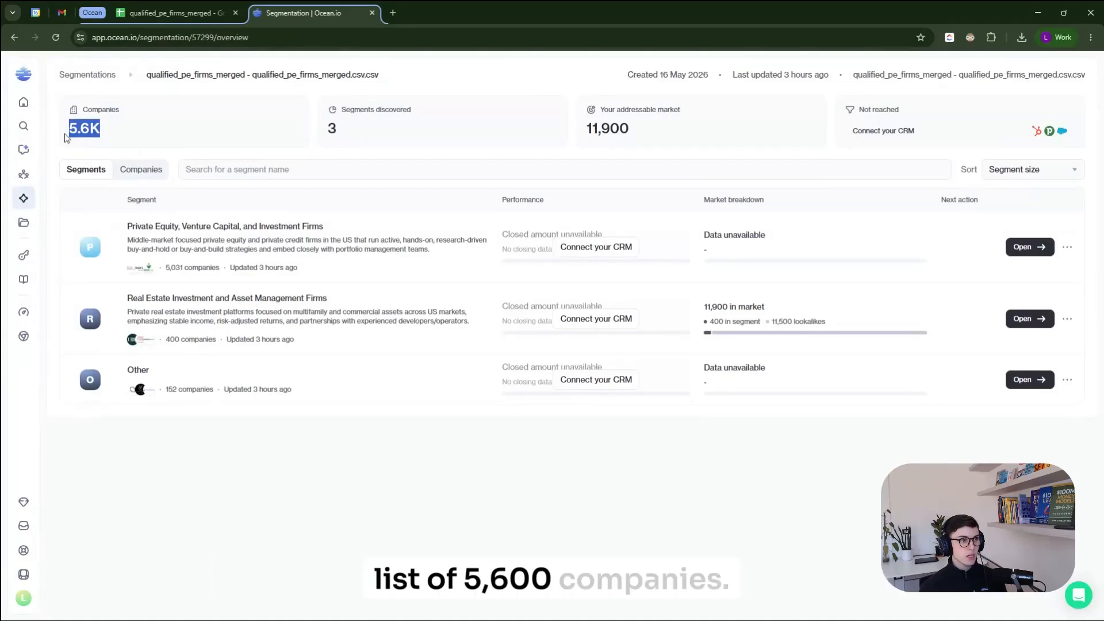
click(278, 119)
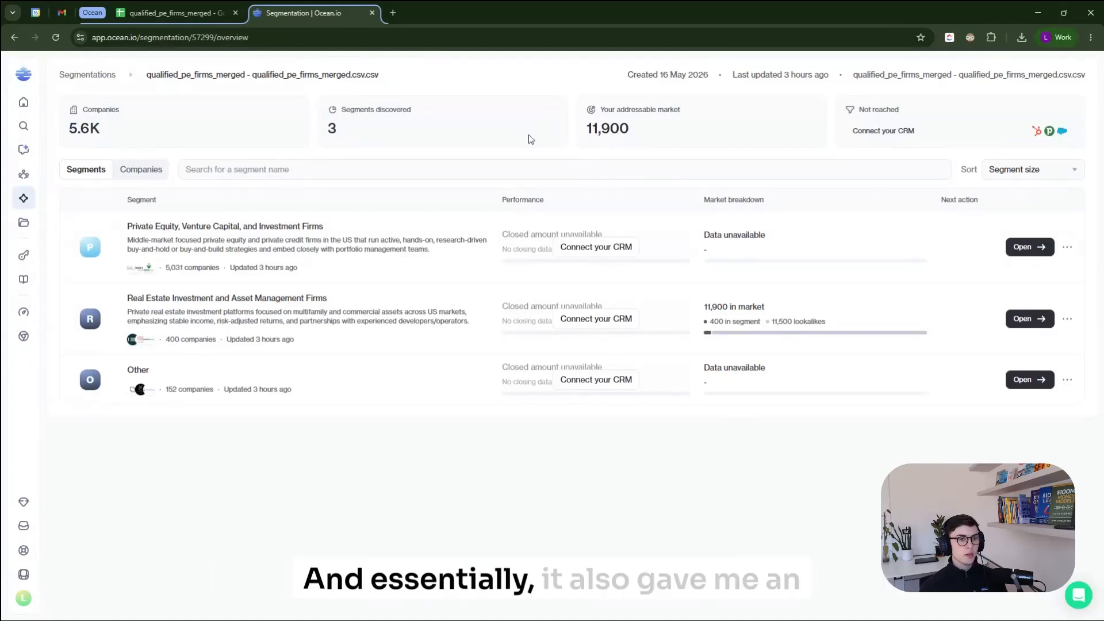
drag(588, 123, 640, 135)
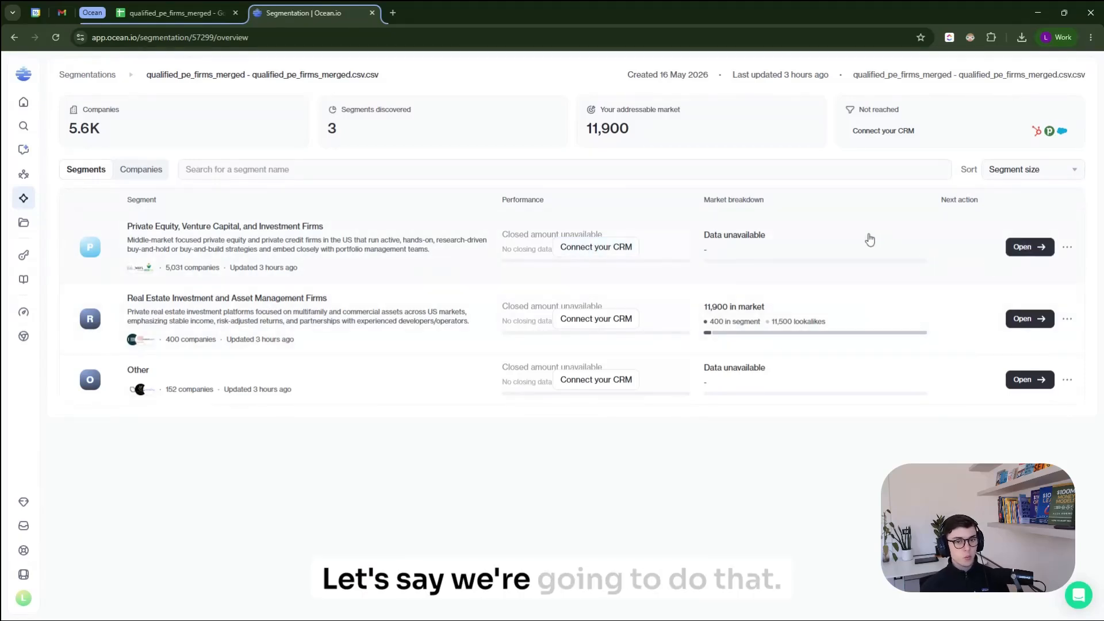
click(868, 240)
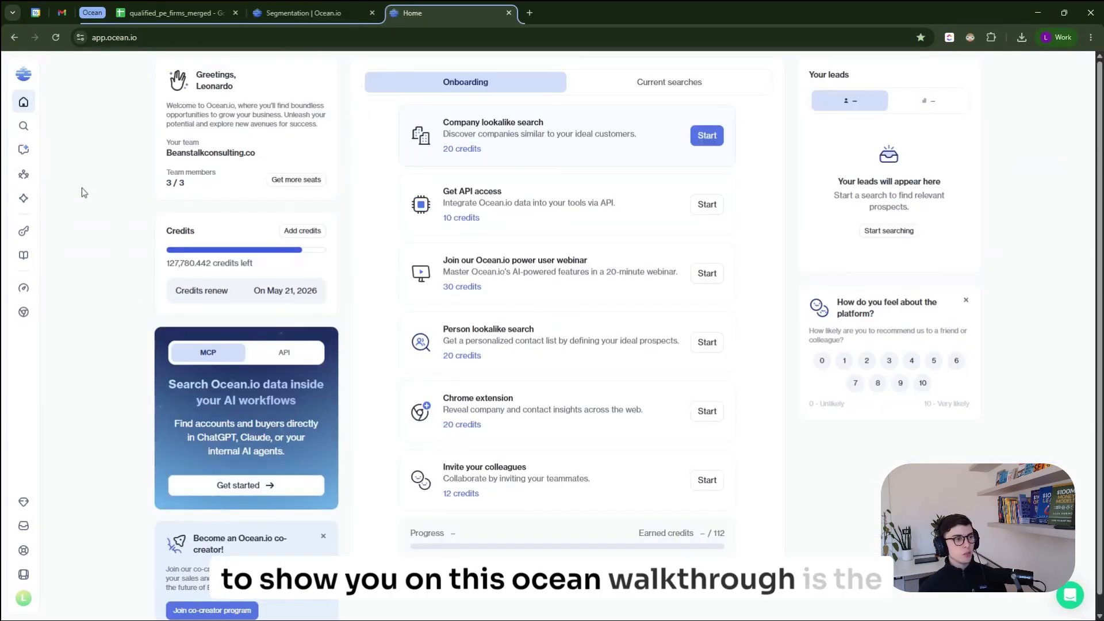
- Open the Ocean.io Chat and check the available AI models, keeping Haiku for the new message
mouse_move(28, 151)
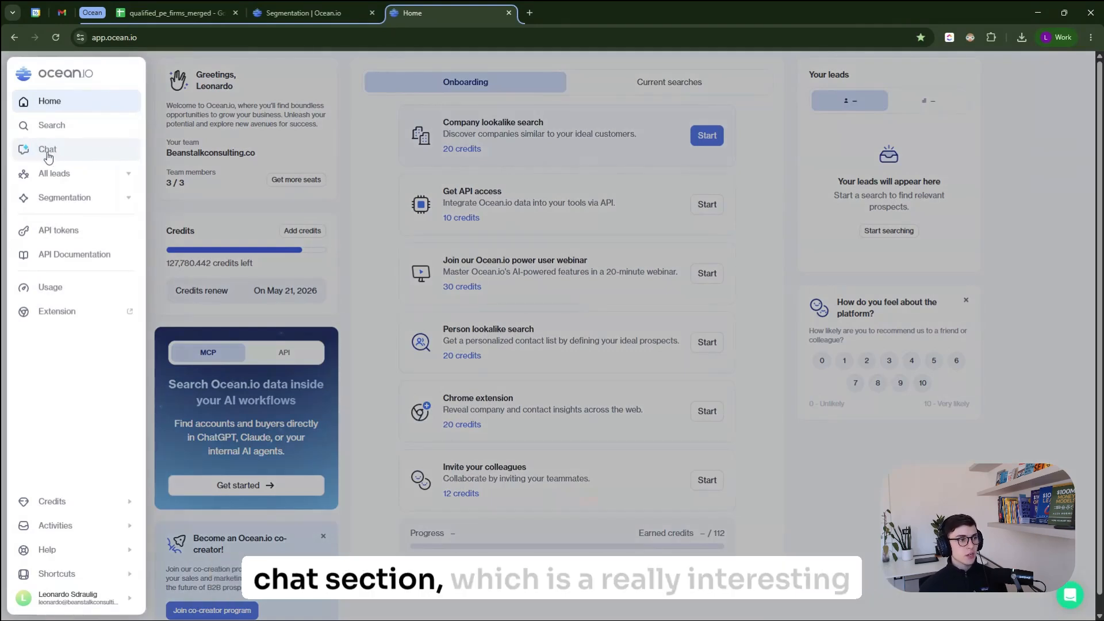
click(48, 152)
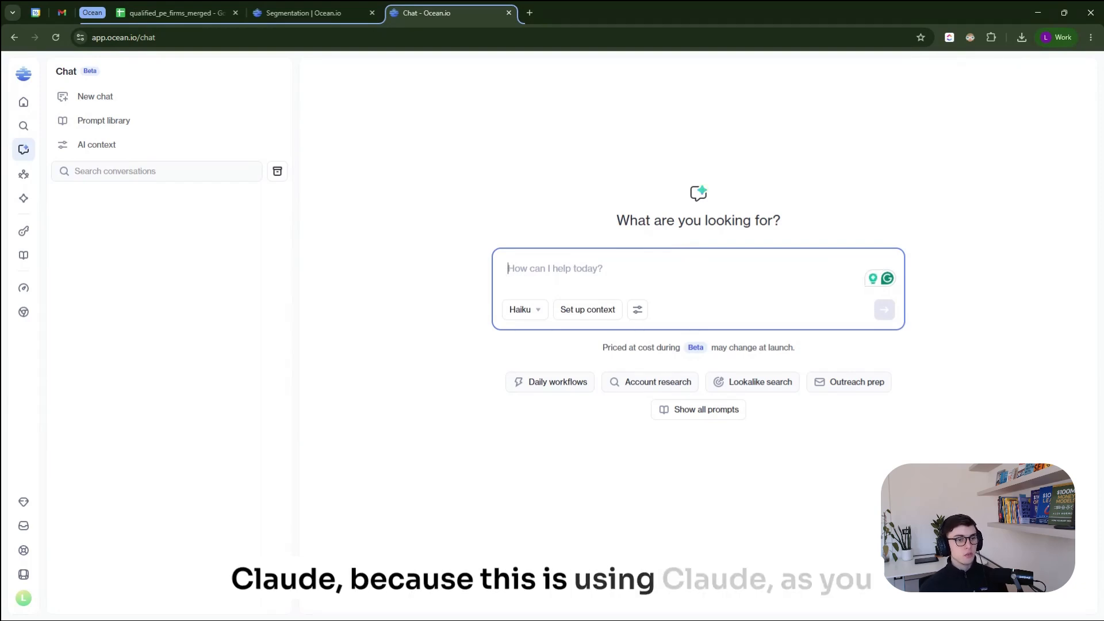
click(540, 311)
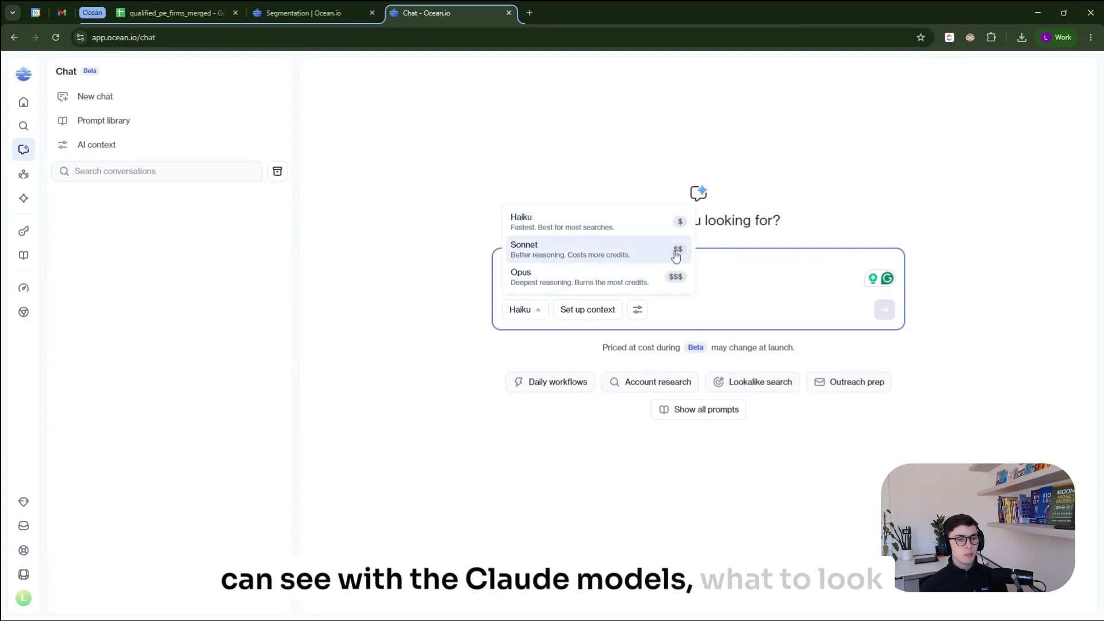
click(736, 267)
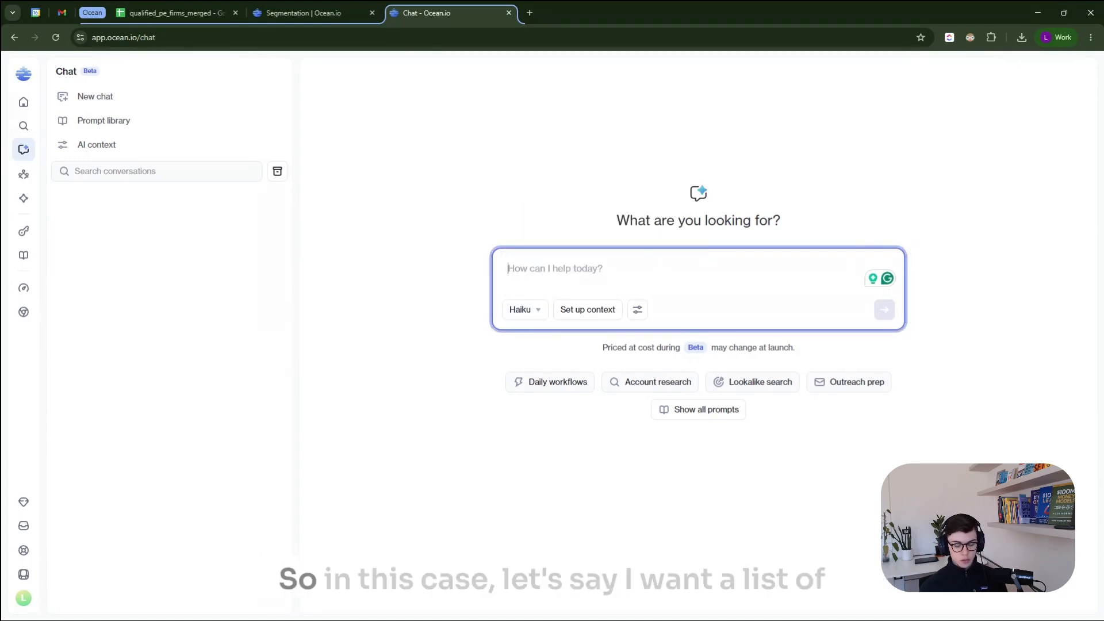
- Send the chat prompt "I want a list of principals and partners at PE firms in the United States with 11-50 employees" and review the reply
text(I wan)
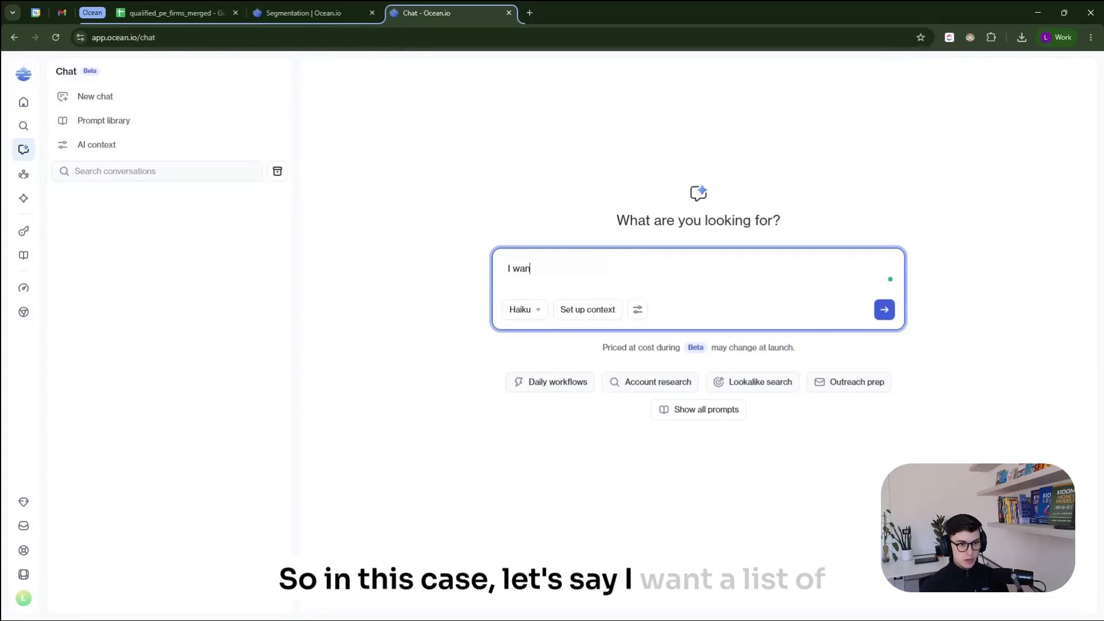
text(t a list of pri)
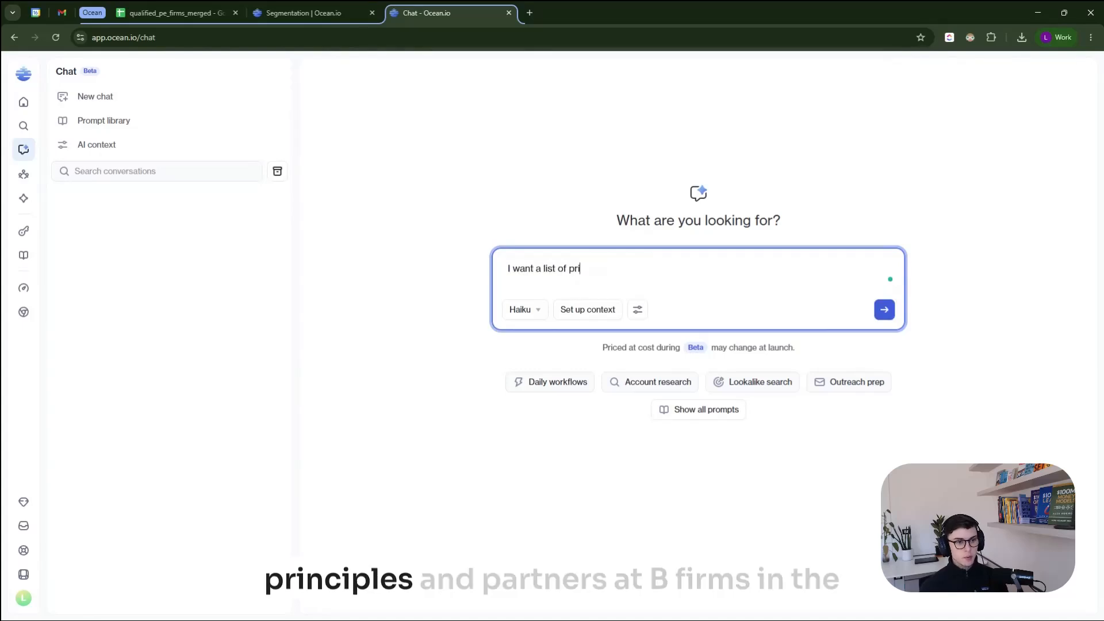
text(ncipals and partne)
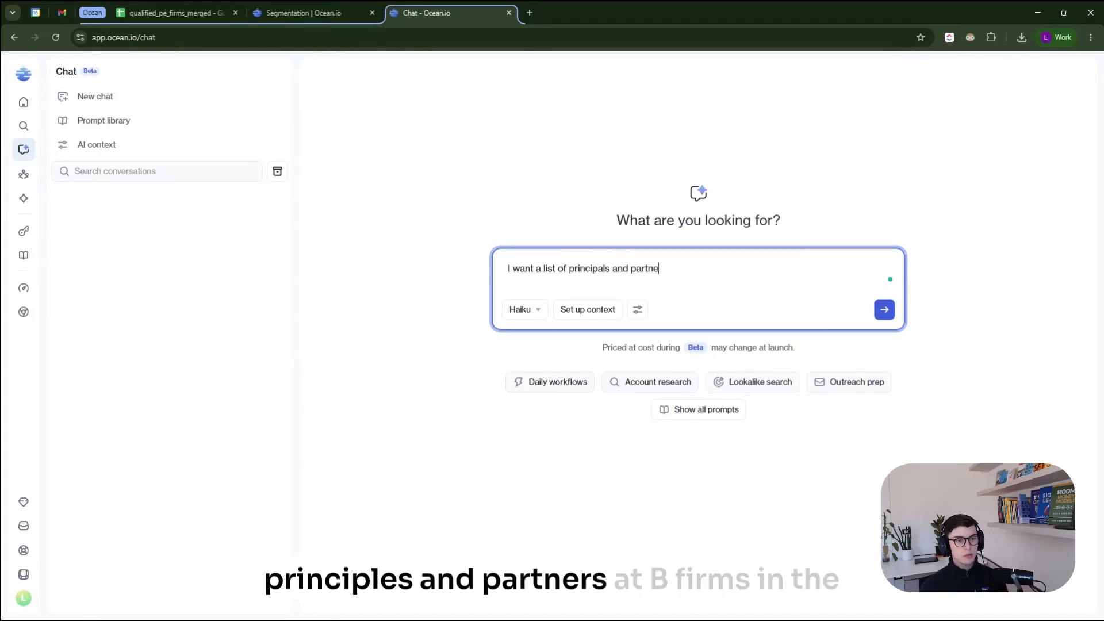
text(rs at PE firms in )
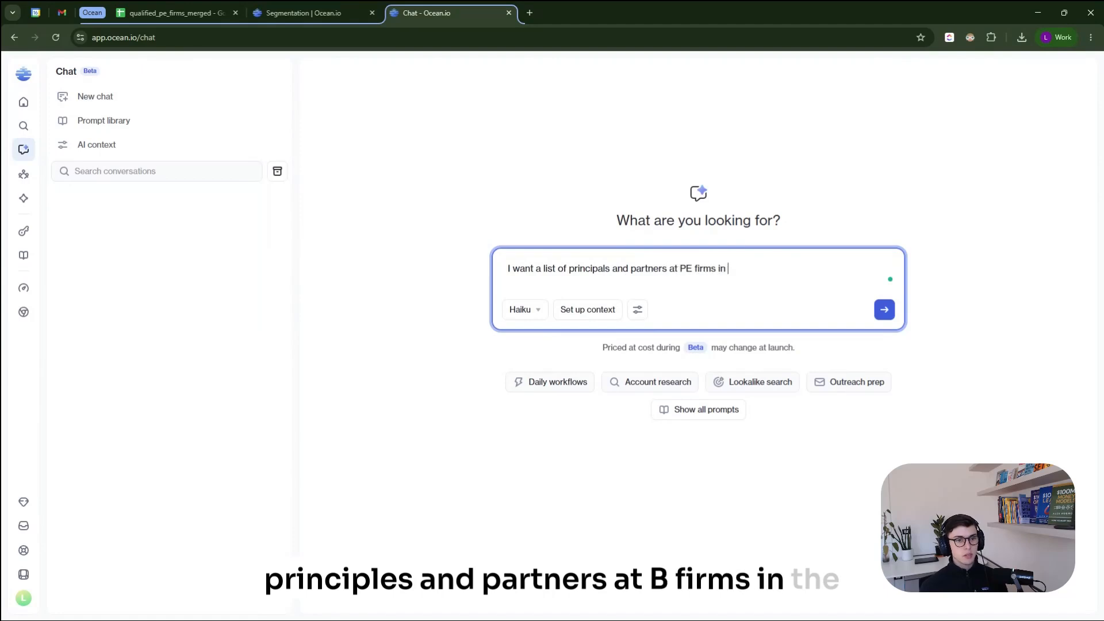
text(the United State)
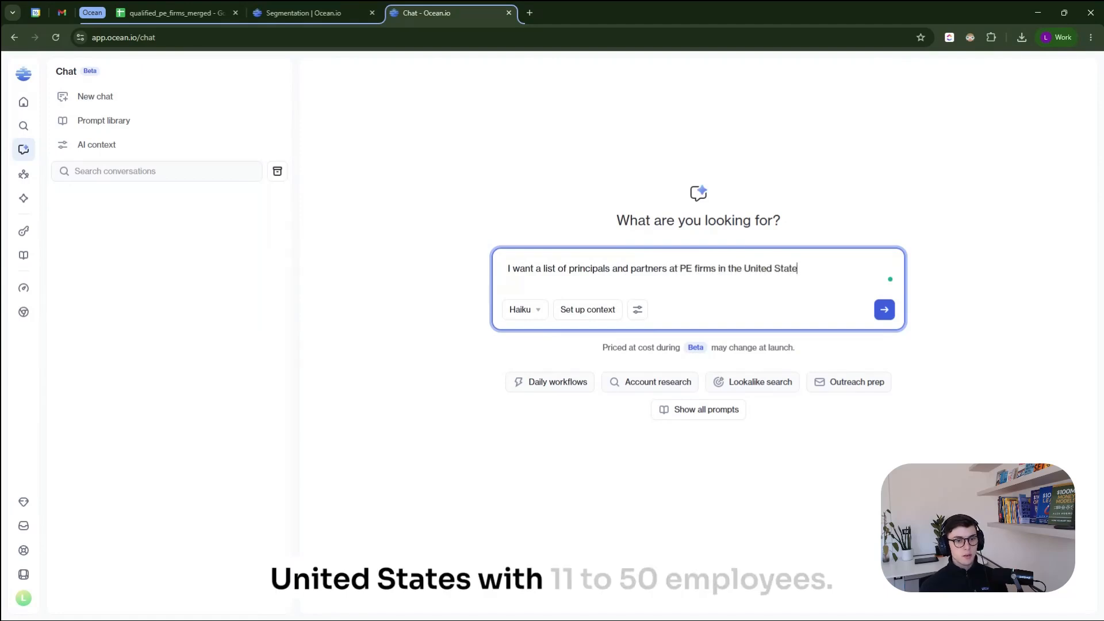
text(s with 11-50 employees)
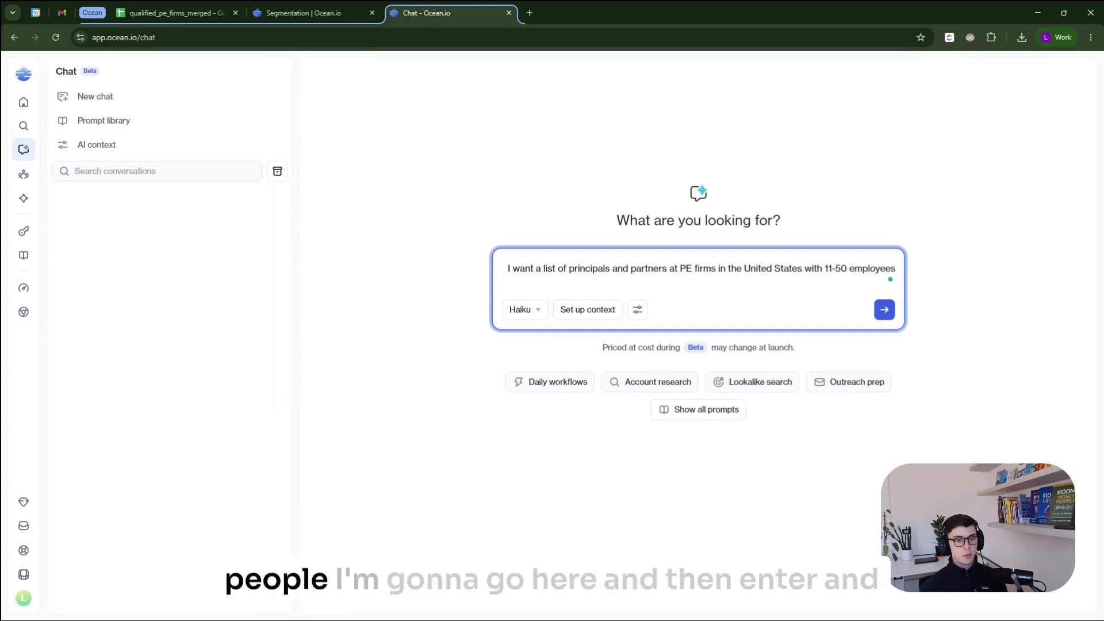
key(Return)
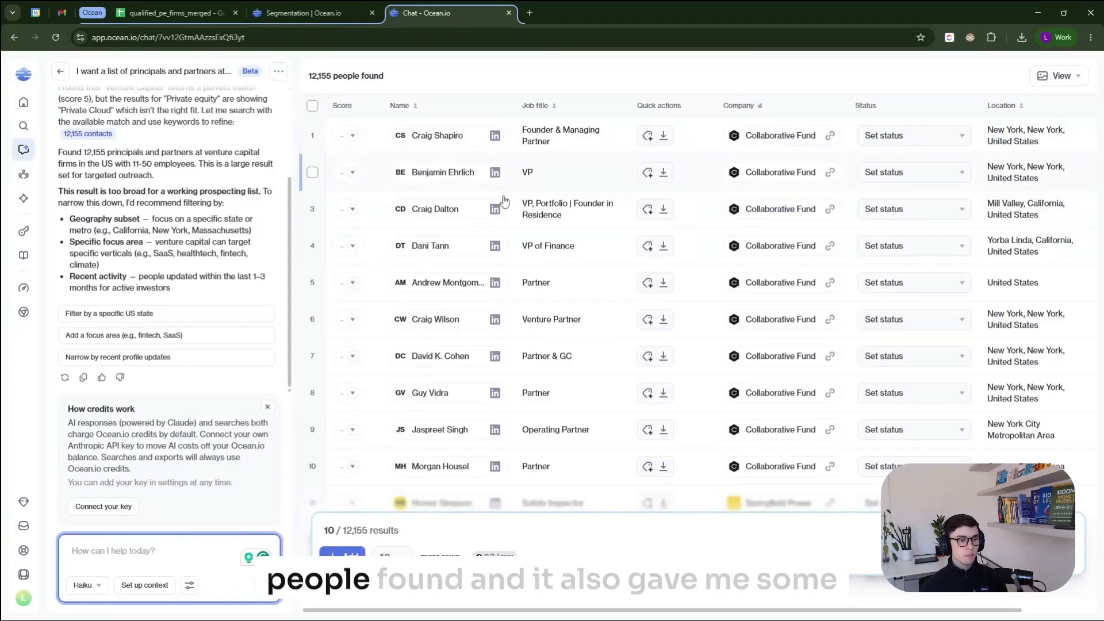
scroll(162, 257, up, 3)
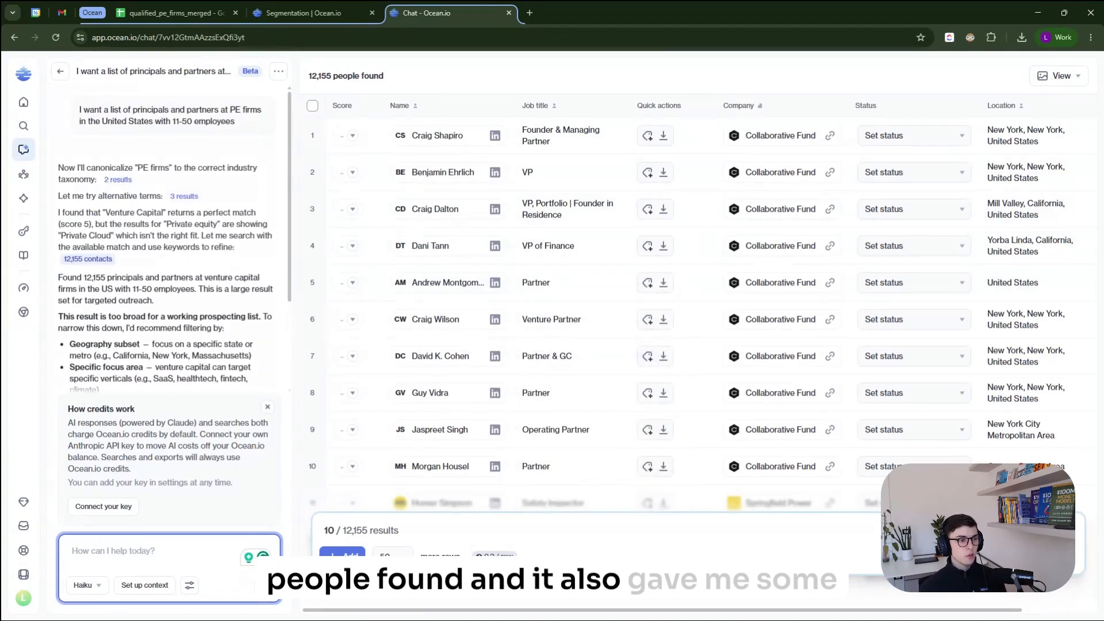
- Examine the chat reply's recommendations for narrowing the people list by geography, focus area and recent activity
scroll(162, 257, down, 3)
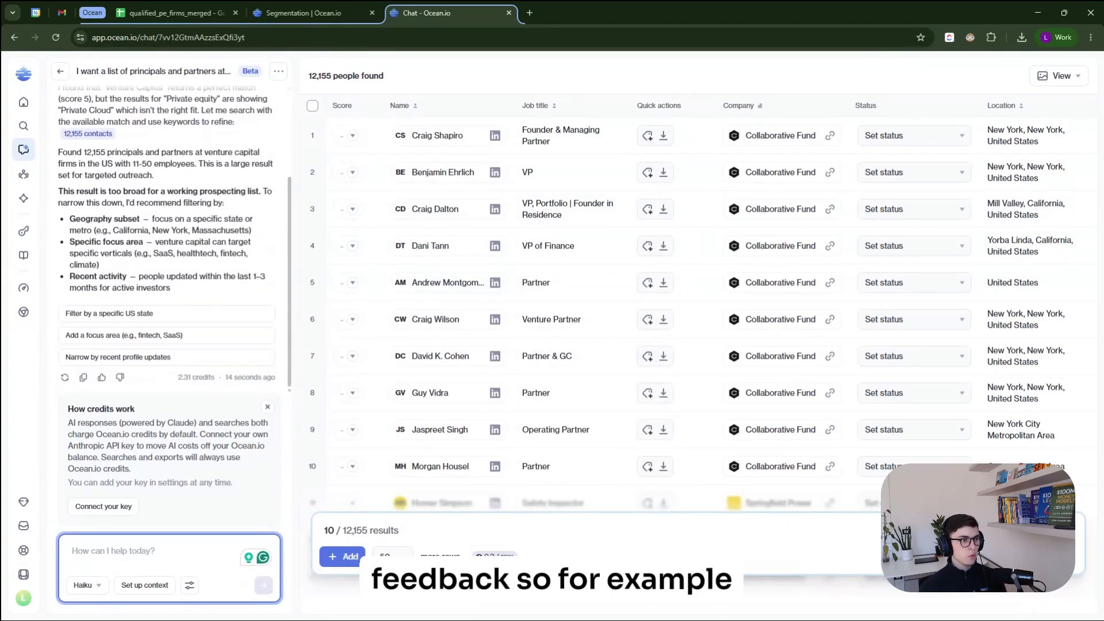
drag(58, 191, 251, 191)
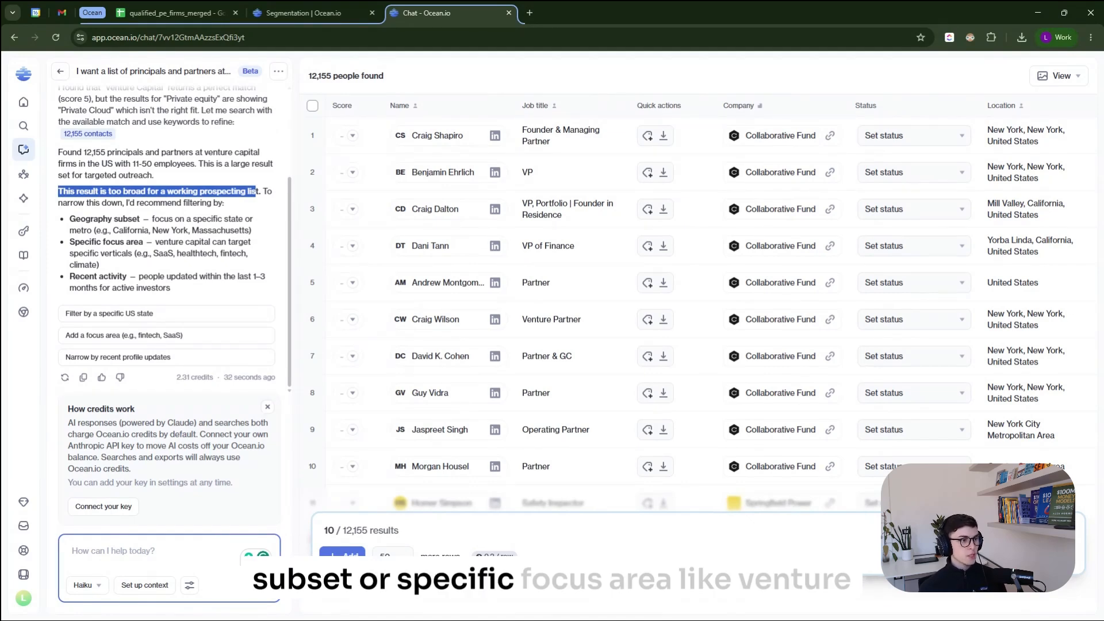
click(153, 242)
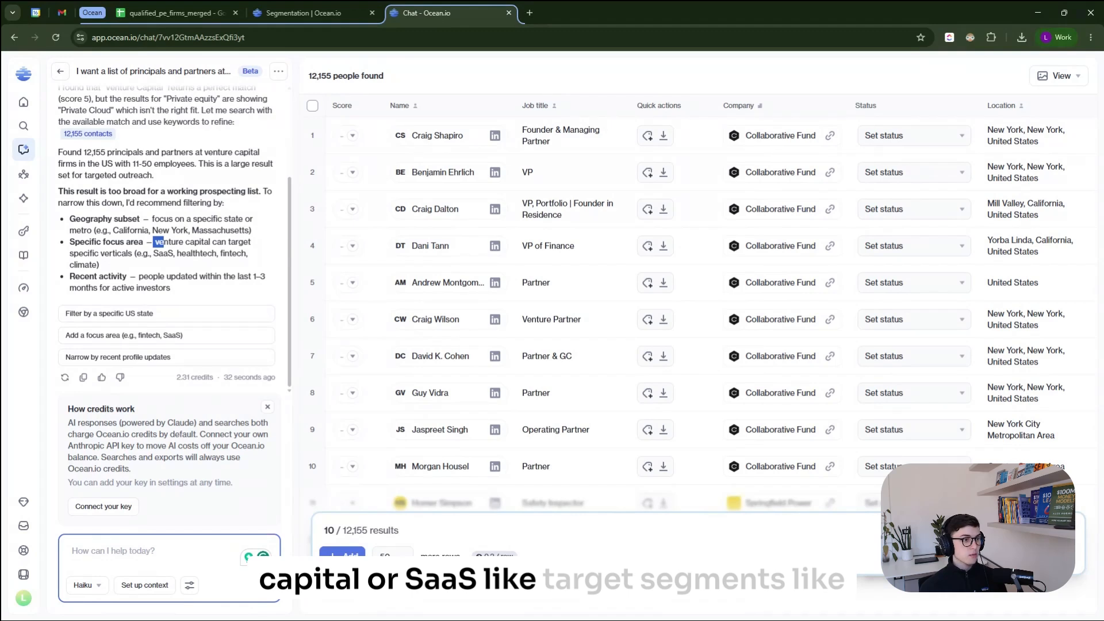
drag(151, 254, 168, 254)
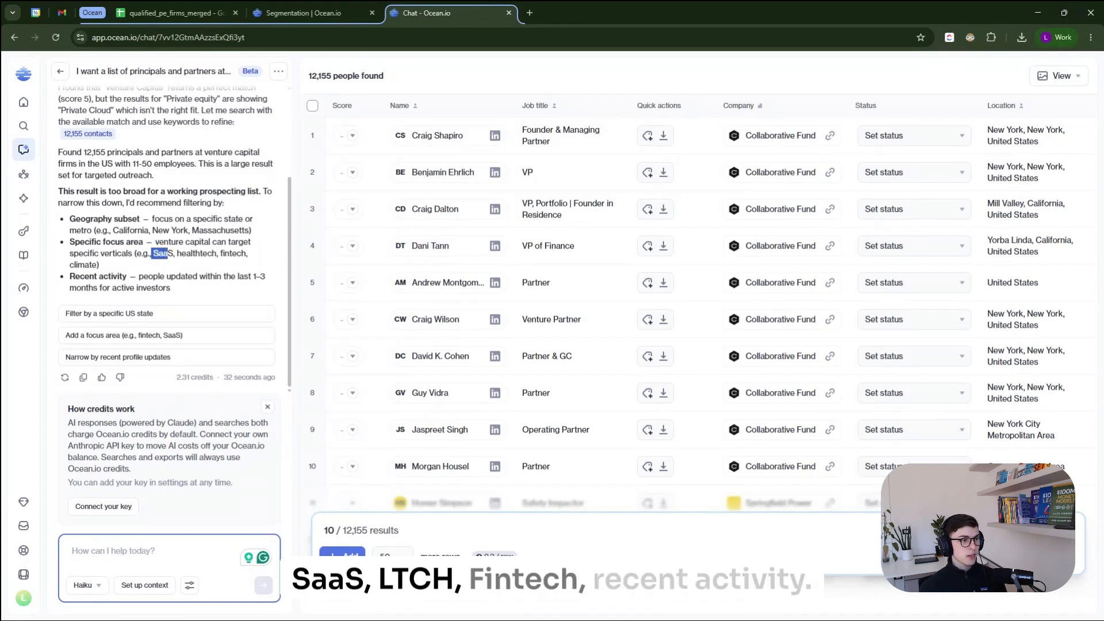
drag(70, 277, 138, 277)
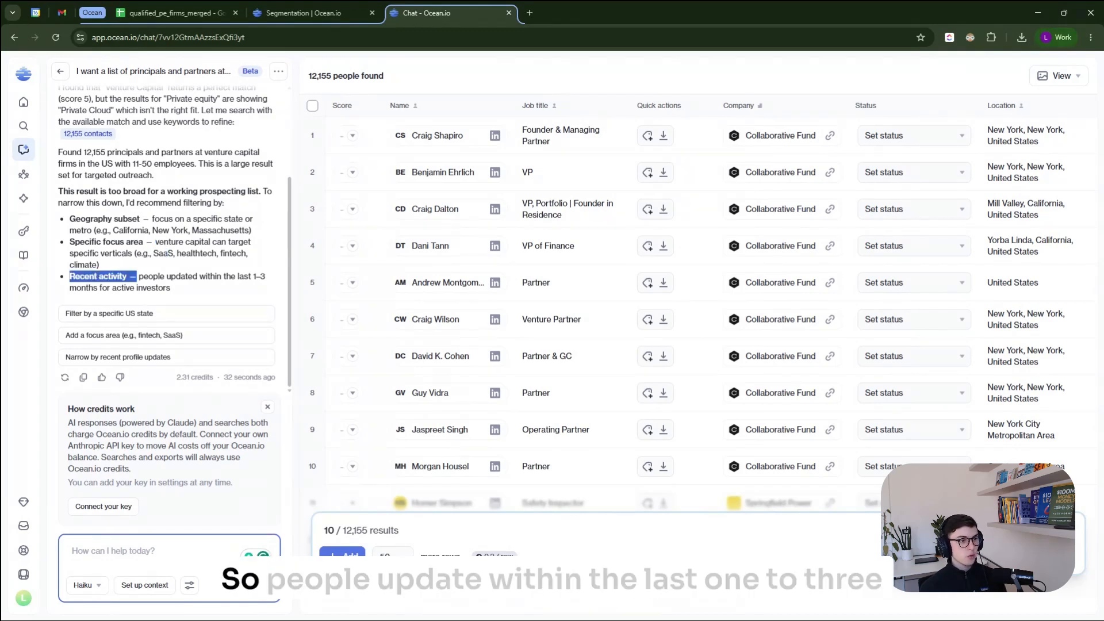
click(175, 273)
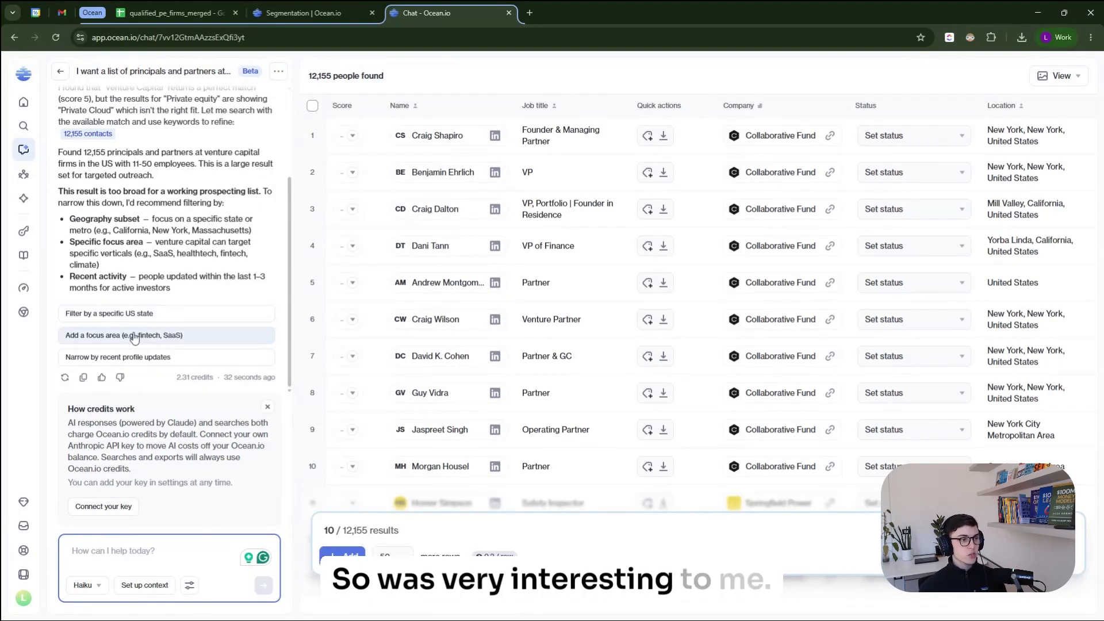
- Narrow the chat's people search with the suggested focus area option, answering "saas focus area", and request an export of the first 500 results
click(134, 337)
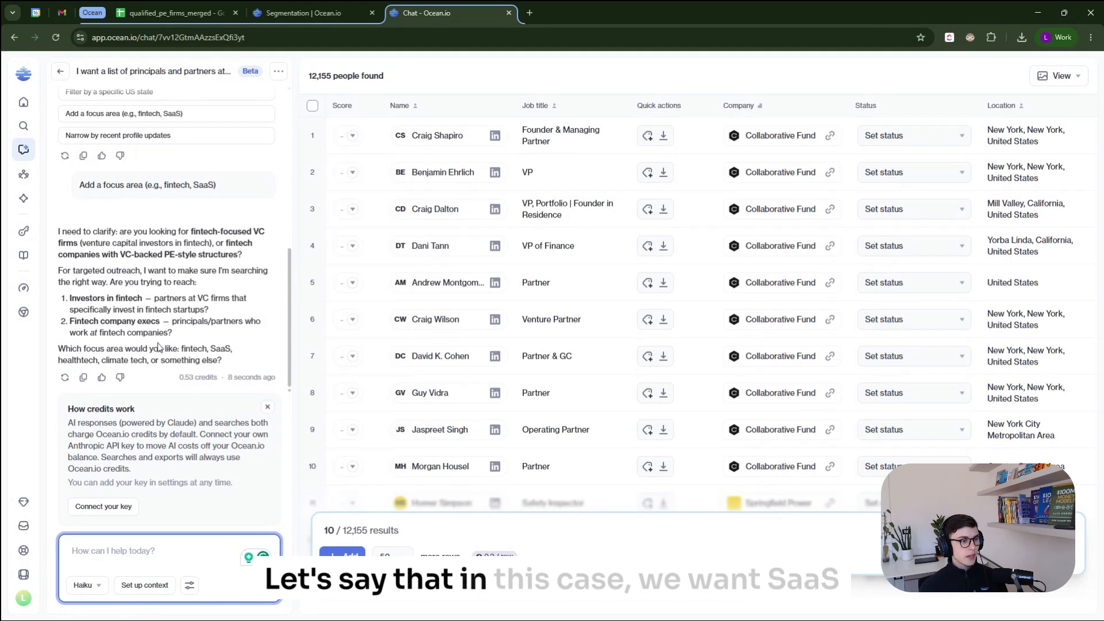
text(saas )
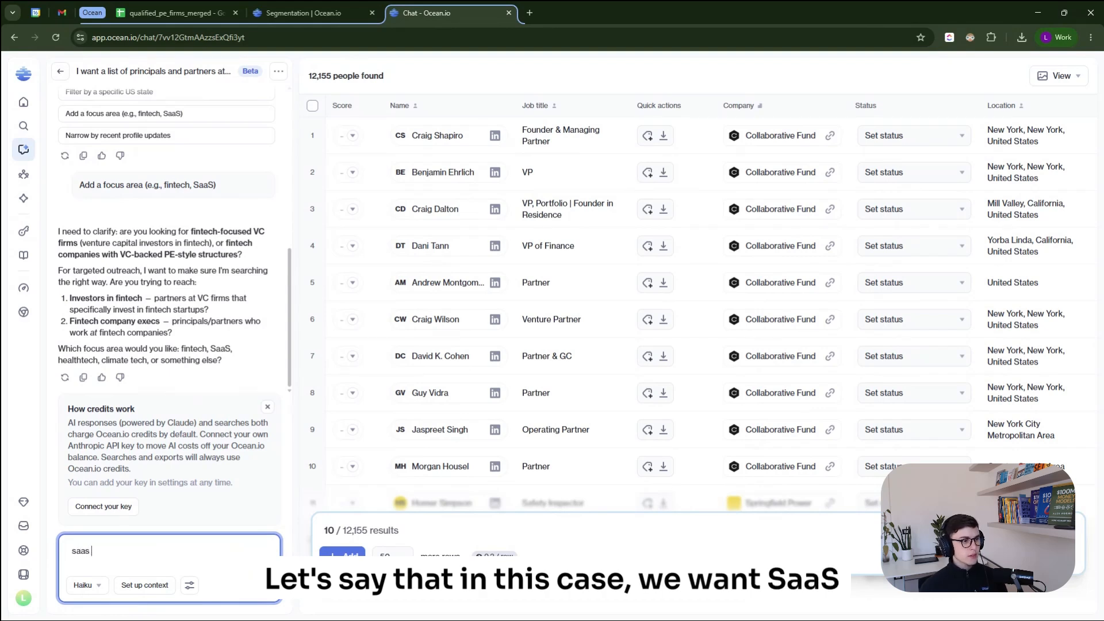
text(focus area)
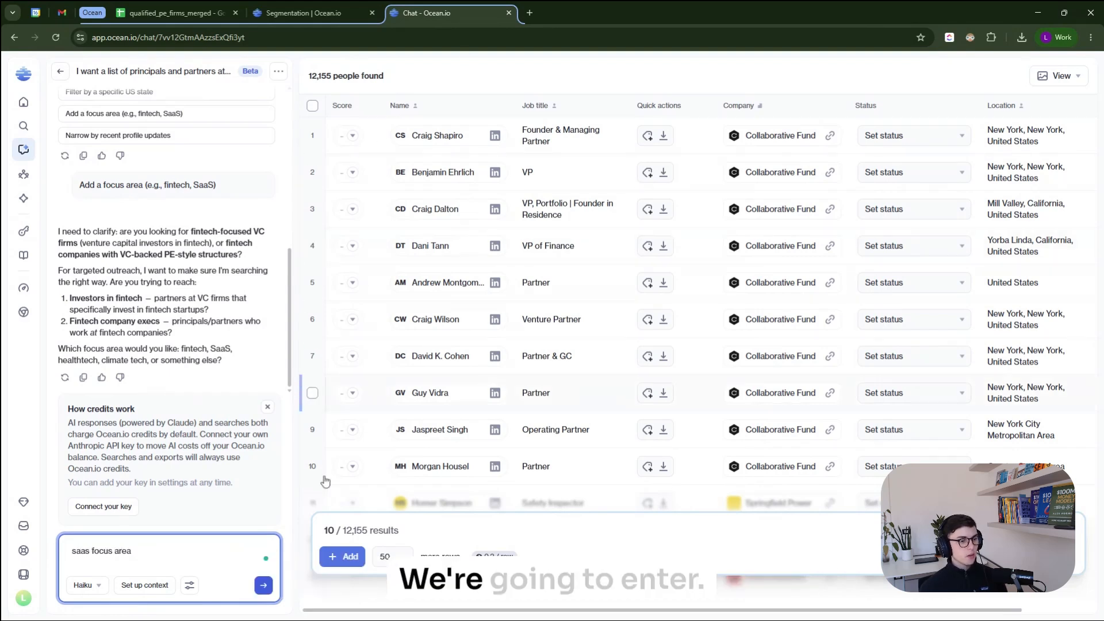
click(265, 586)
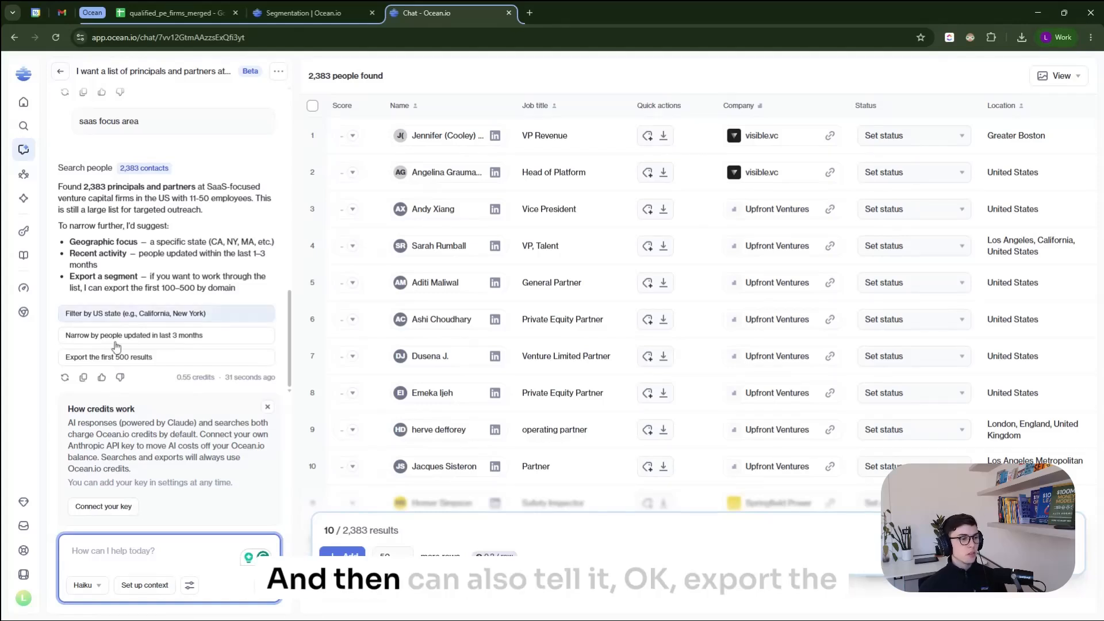
click(159, 358)
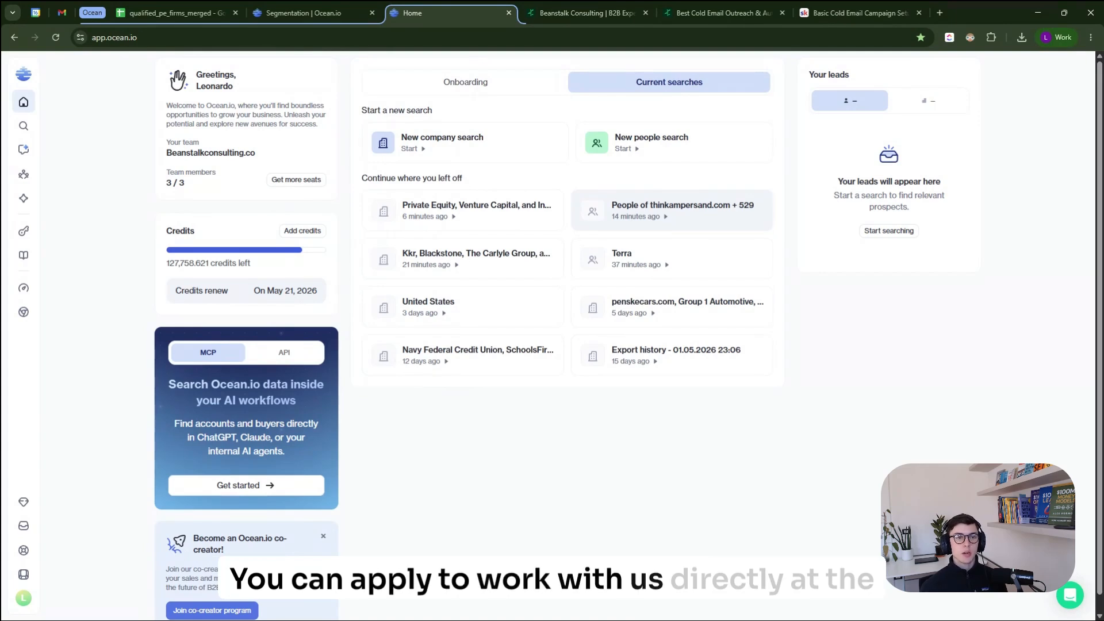
- View the open Beanstalk Consulting site, the ScaledMail site and the Basic Cold Email Campaign Setup (PlusVibe) lesson on Skool
click(553, 12)
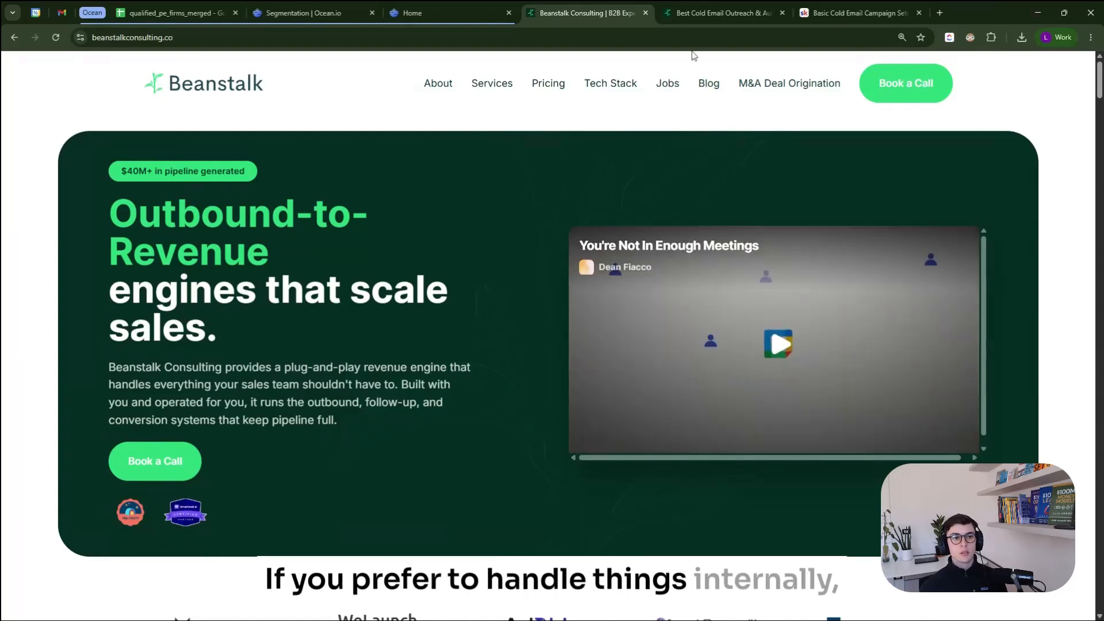
click(717, 17)
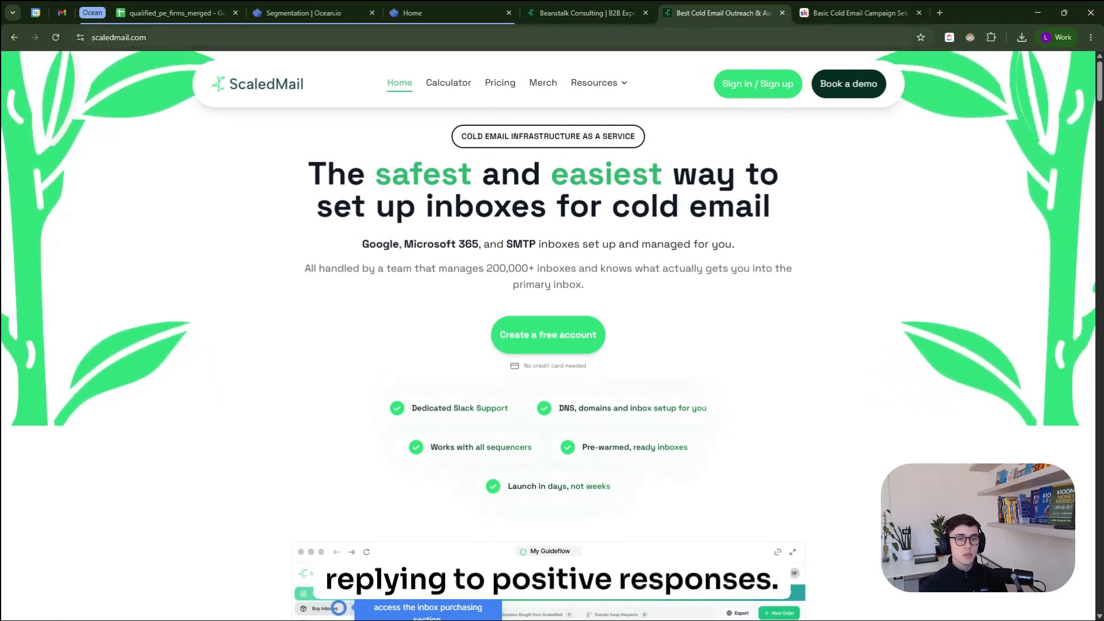
click(856, 17)
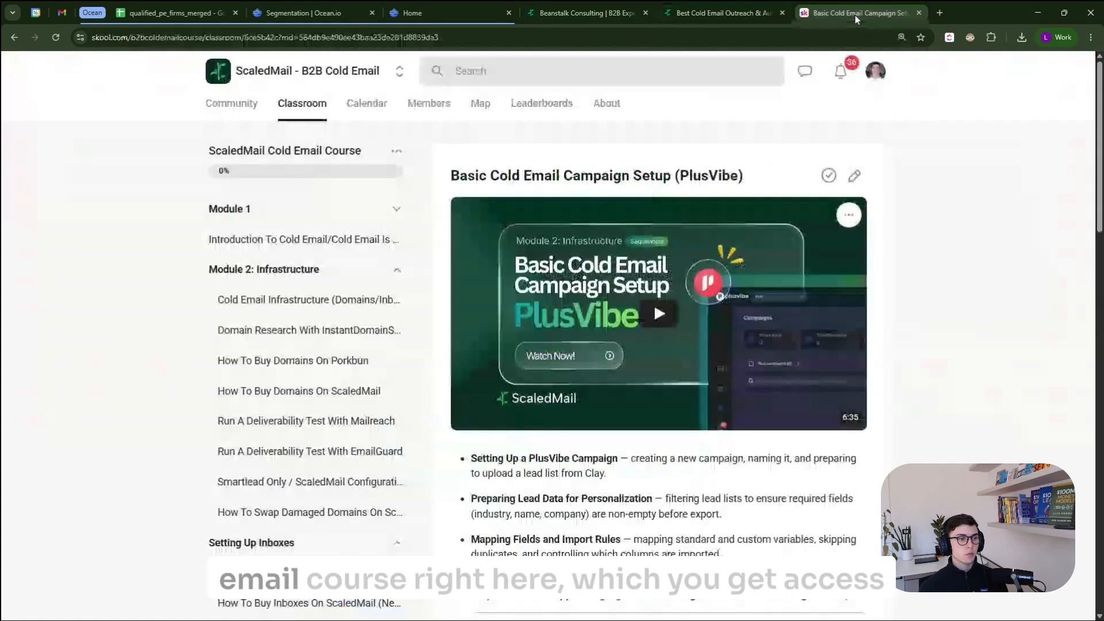